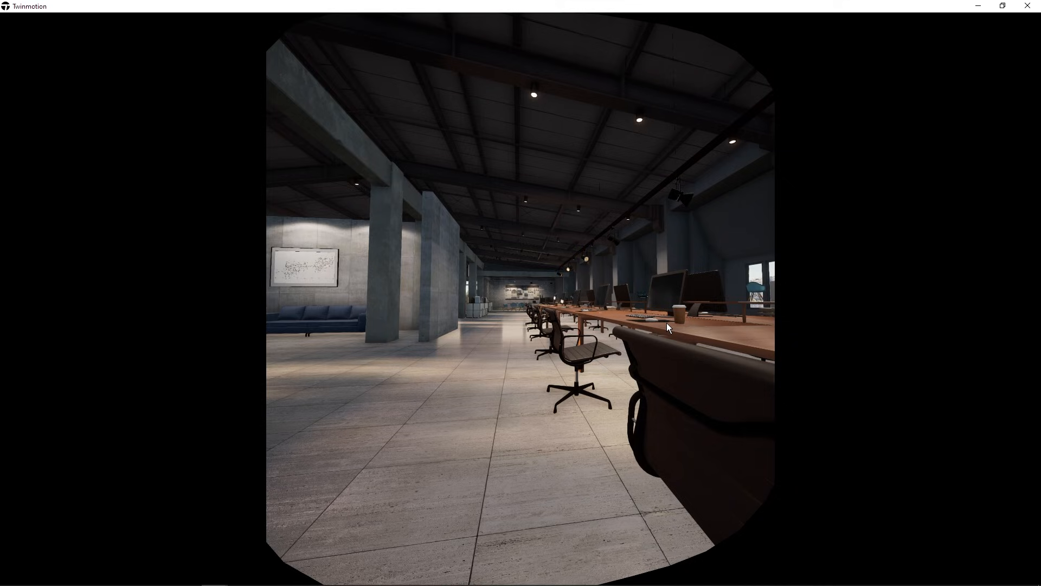
- Switch to File Explorer and launch OculusMirror.exe from the oculus-diagnostics folder inside the Oculus Support folder
key(alt+Tab)
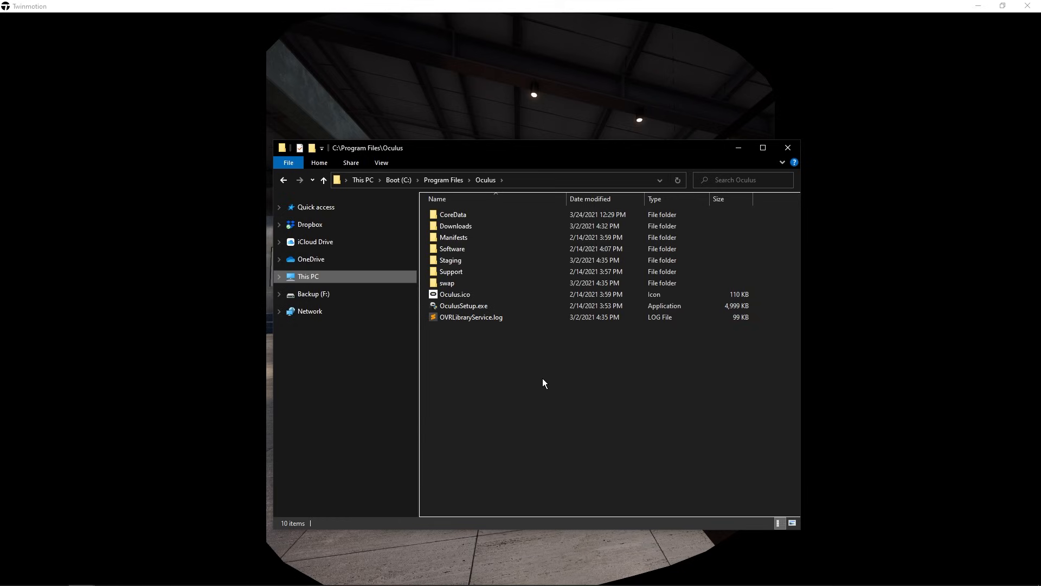
double_click(453, 273)
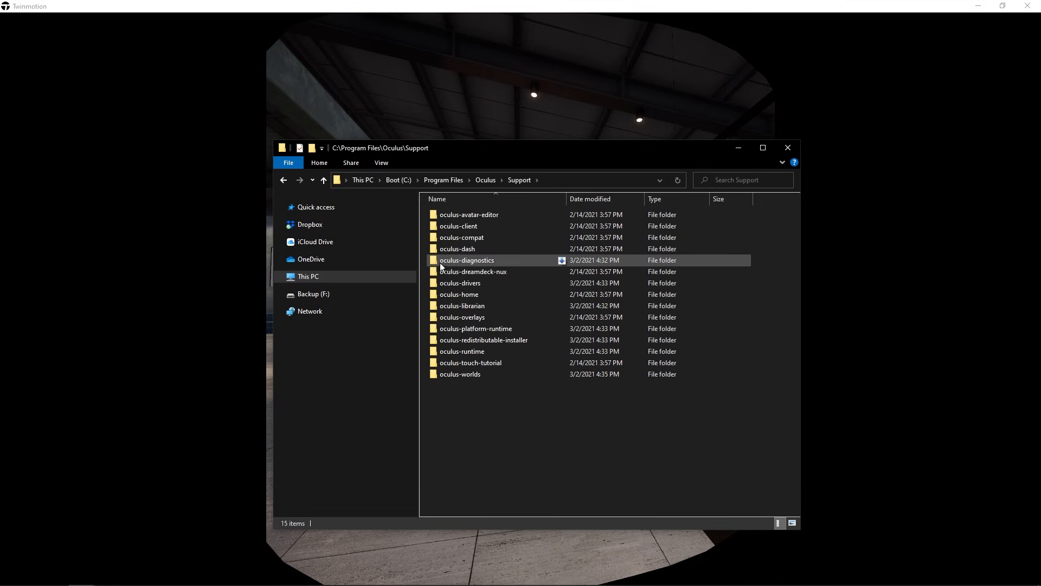
double_click(477, 261)
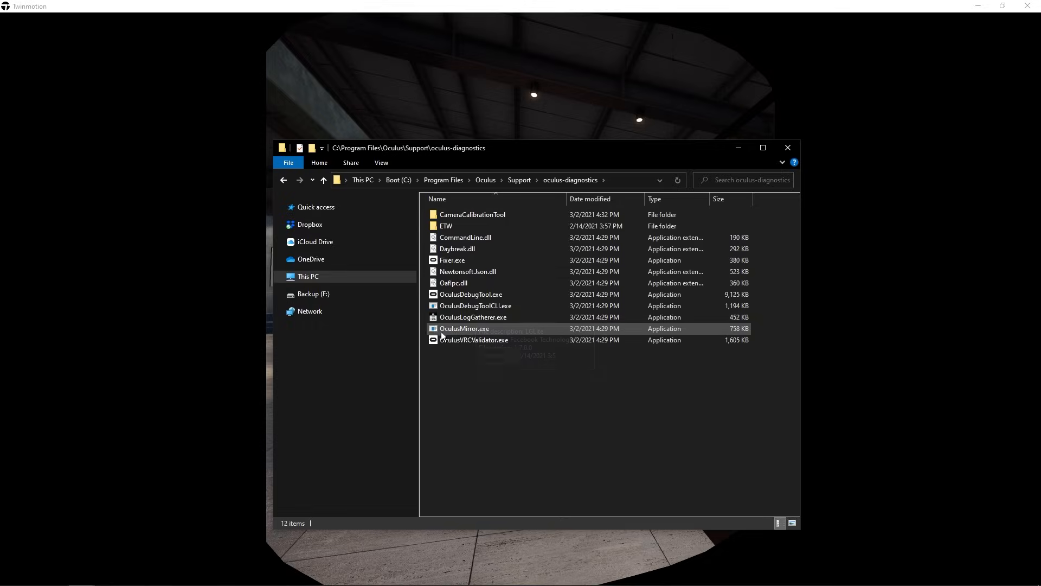
double_click(462, 329)
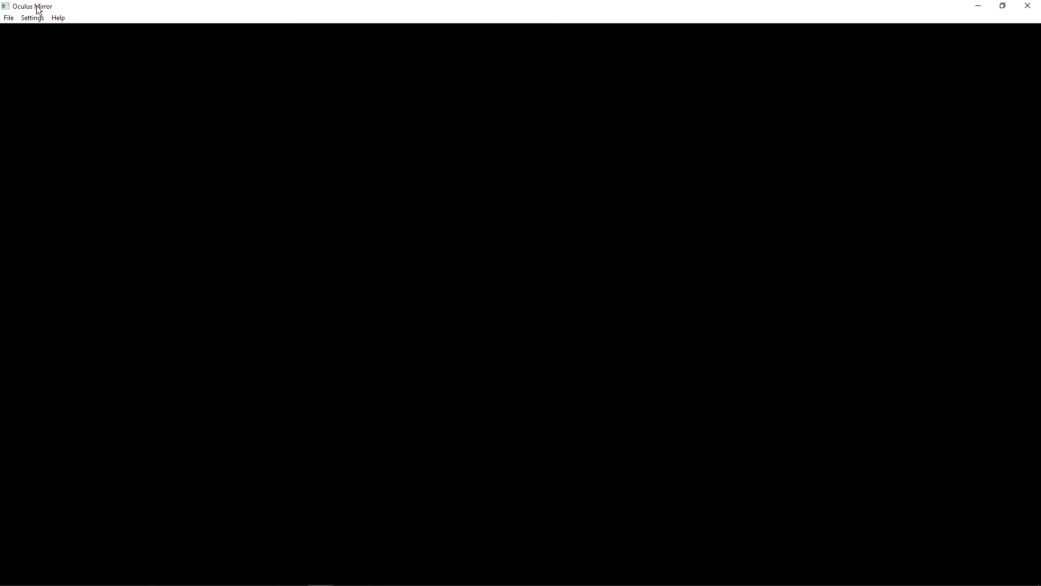
- Enable Crop to Symmetric FOV in Oculus Mirror and switch the mirror view to fullscreen
click(33, 18)
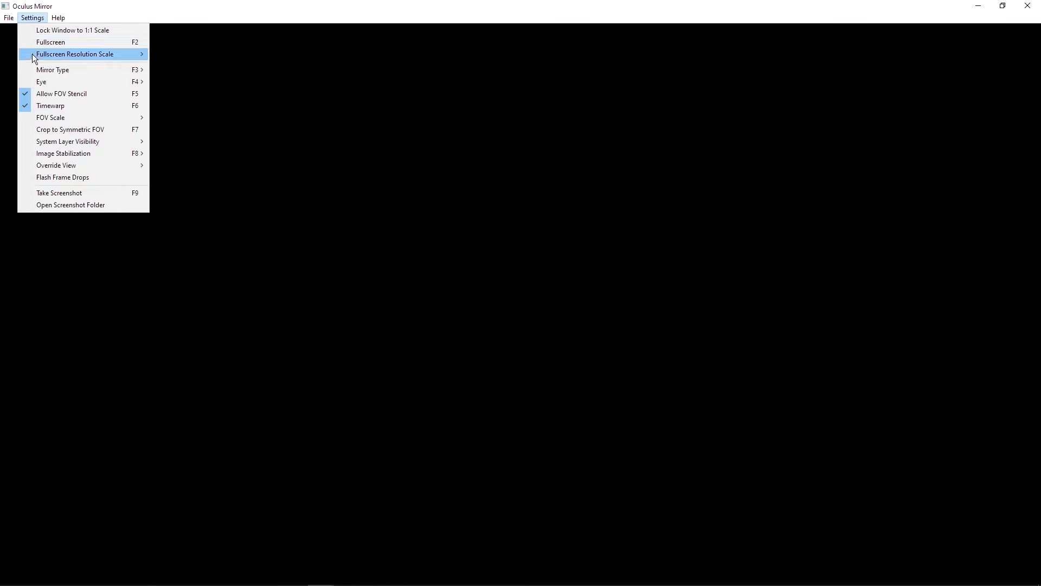
click(80, 129)
click(34, 18)
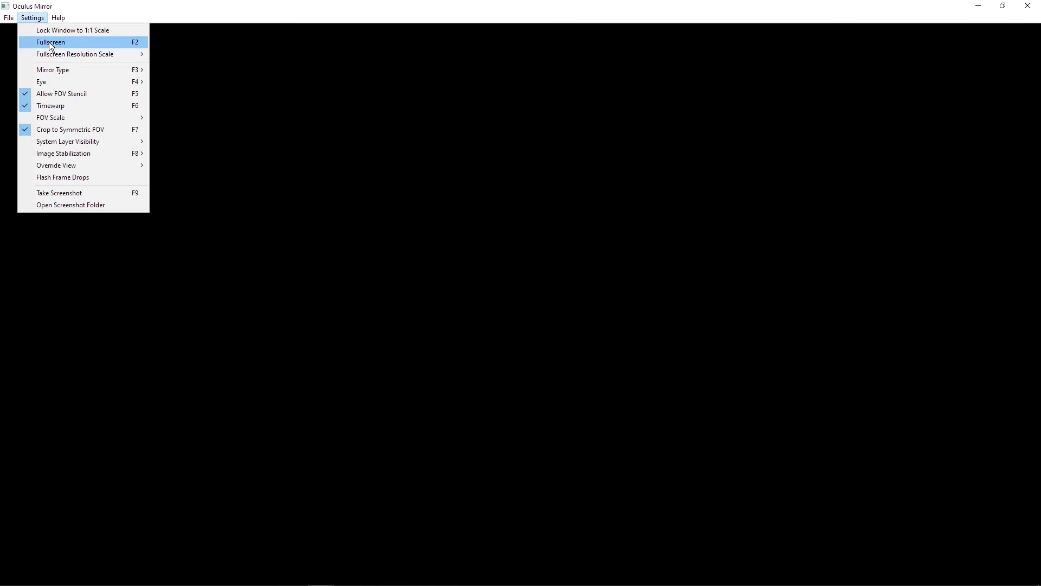
click(49, 42)
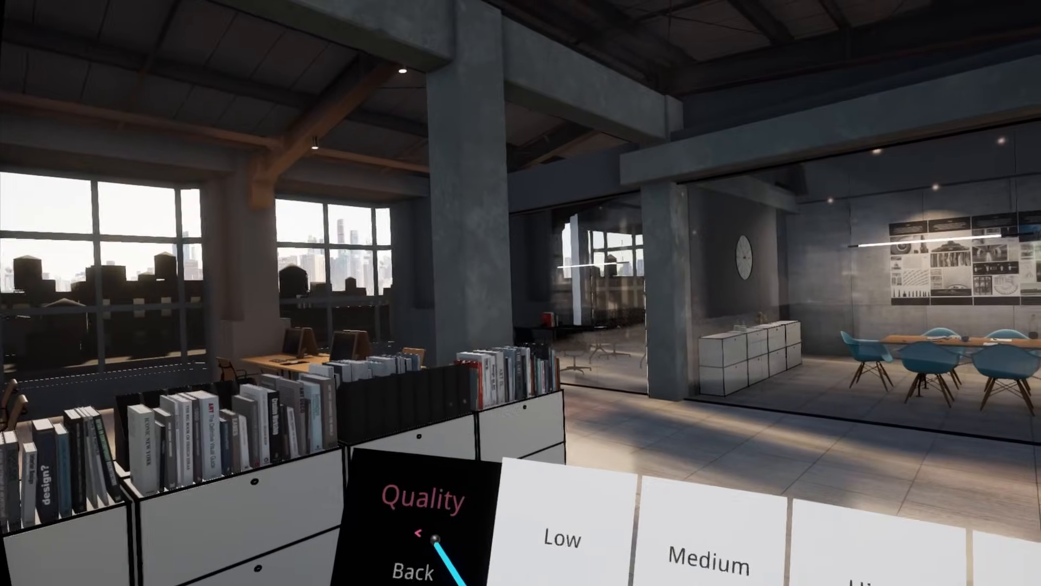
- Leave the VR quality settings, shift the Weather hour into the night and back to 19:51, and return to the main VR menu
click(434, 538)
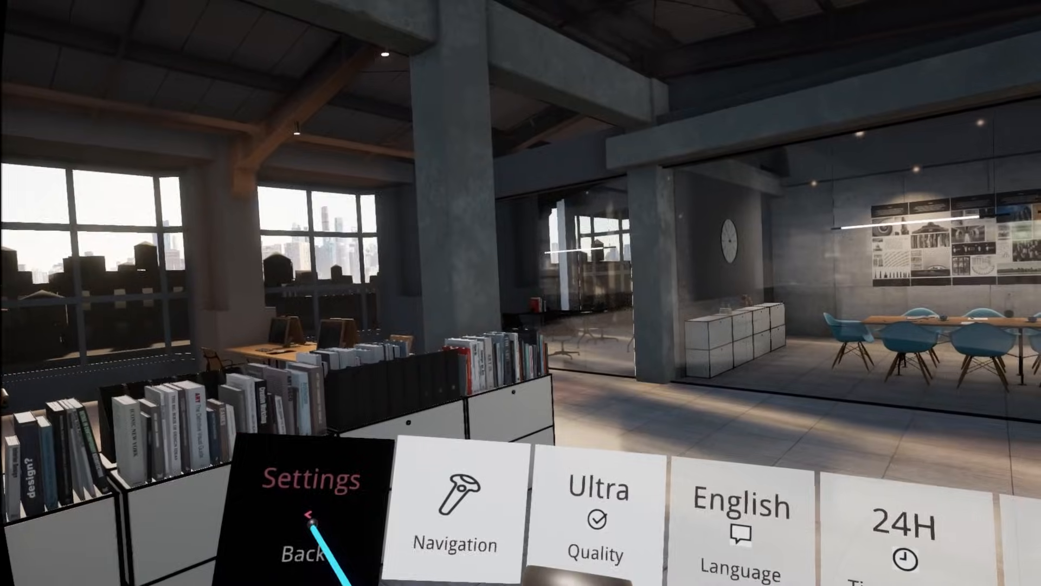
click(312, 523)
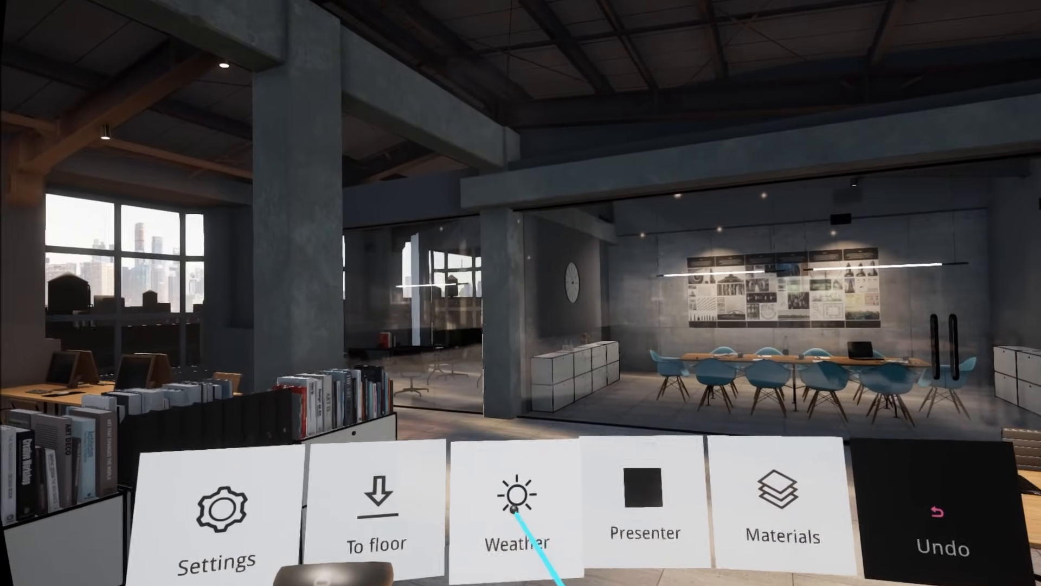
click(514, 509)
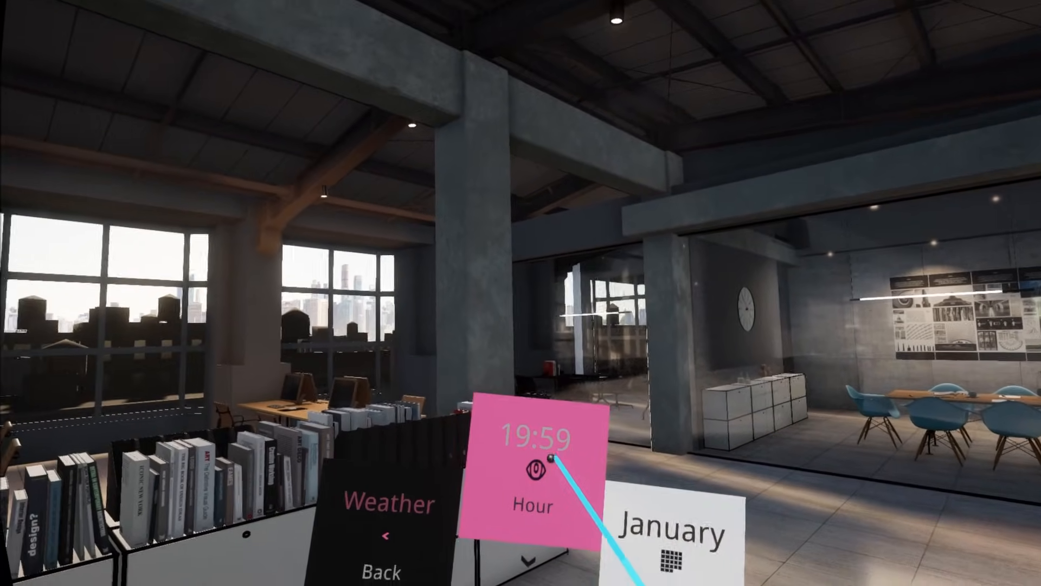
drag(544, 459, 535, 585)
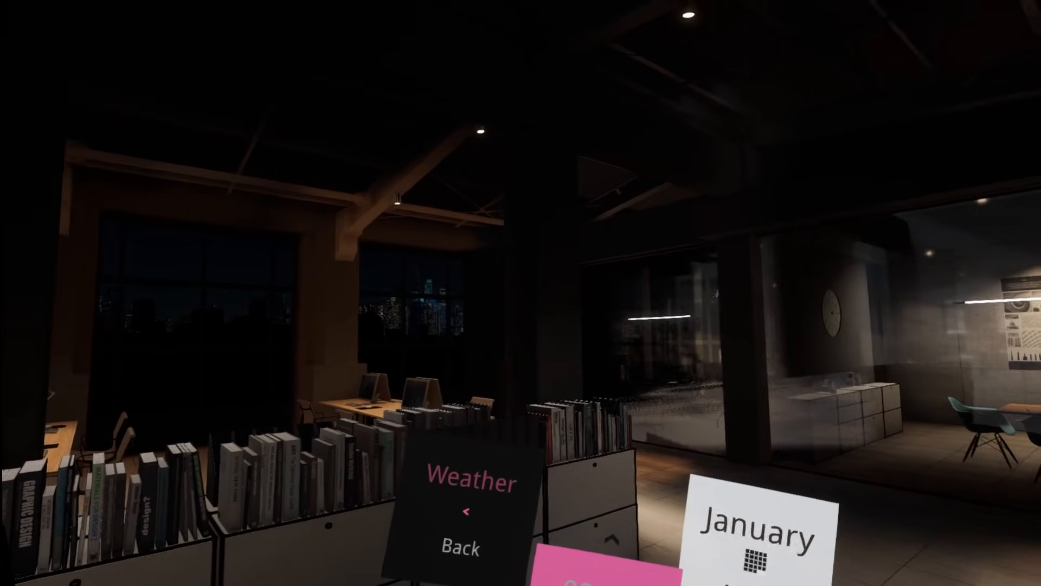
drag(576, 584, 566, 435)
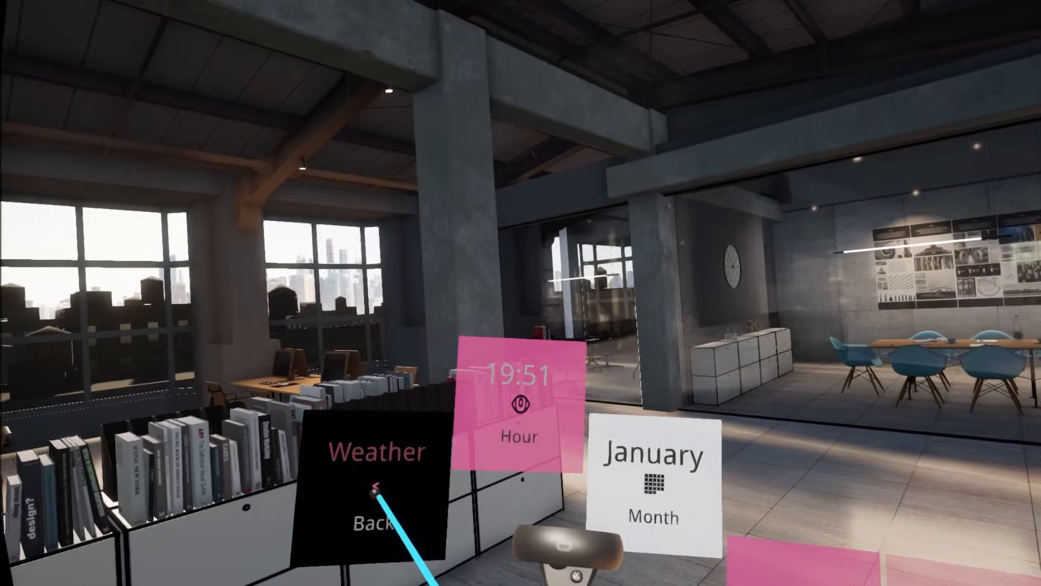
click(358, 501)
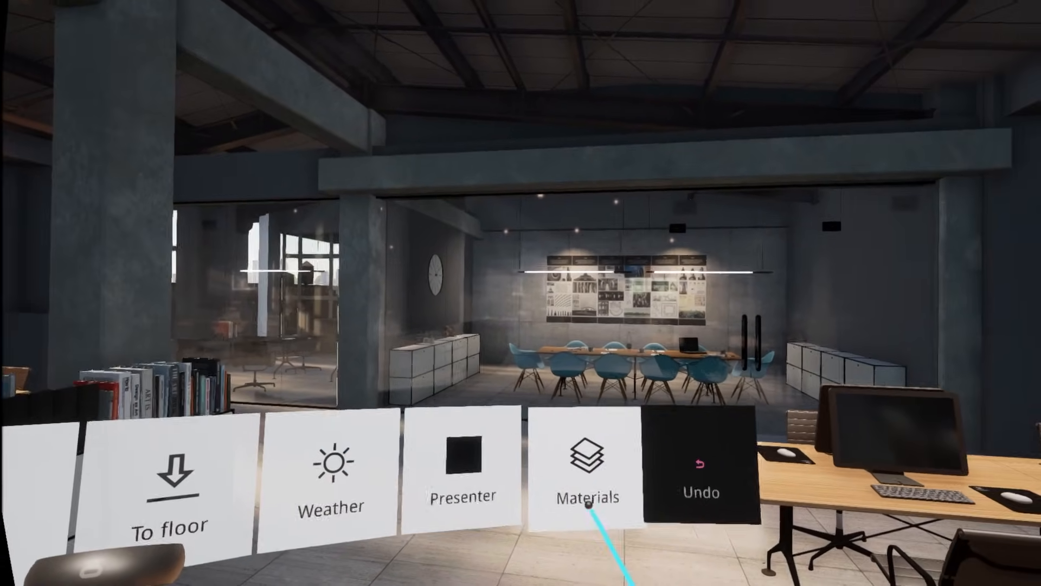
- Apply the Ipe A wood material to the office floor
click(586, 496)
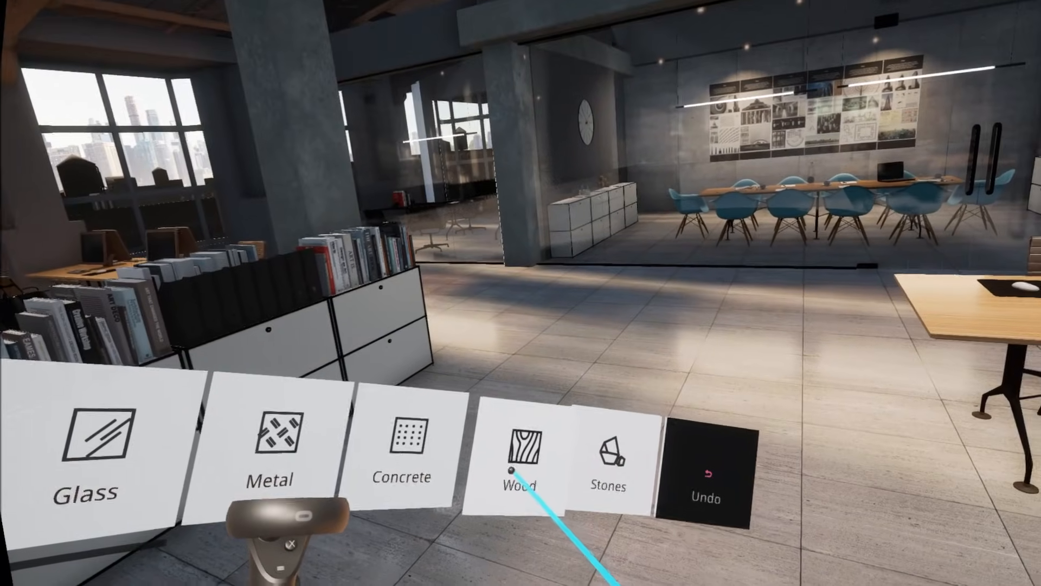
click(512, 461)
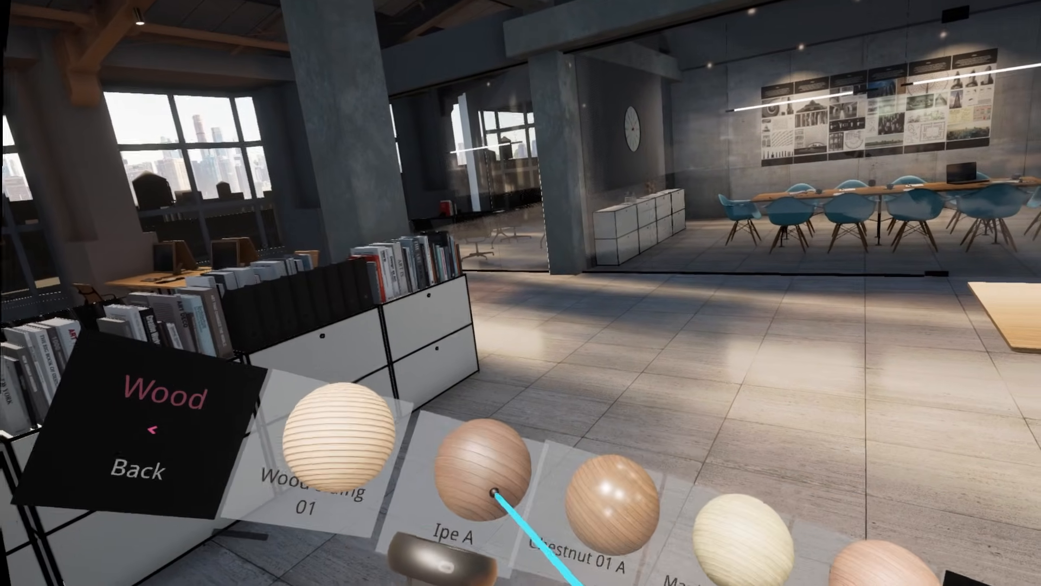
click(494, 500)
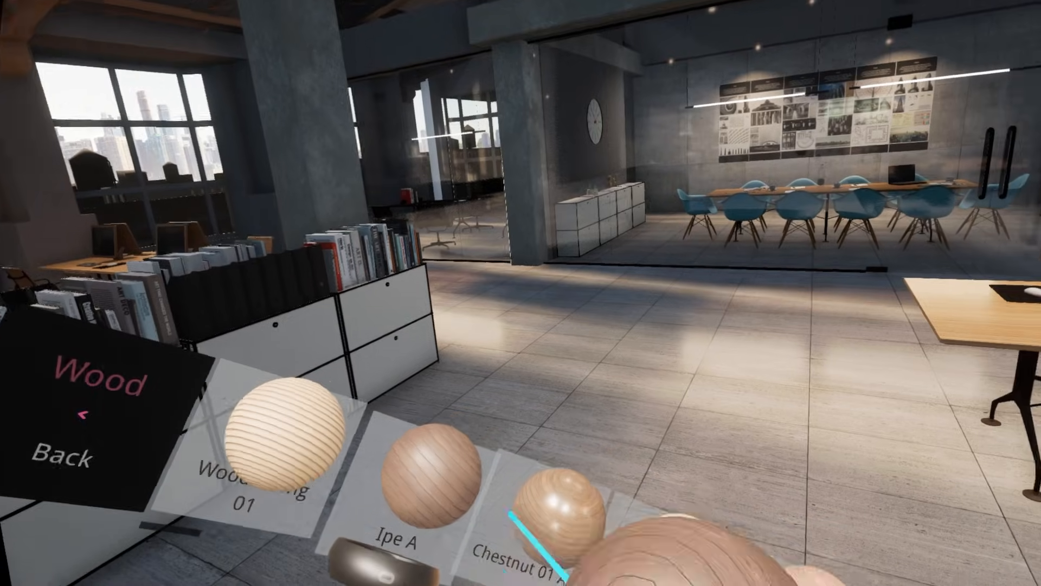
click(554, 473)
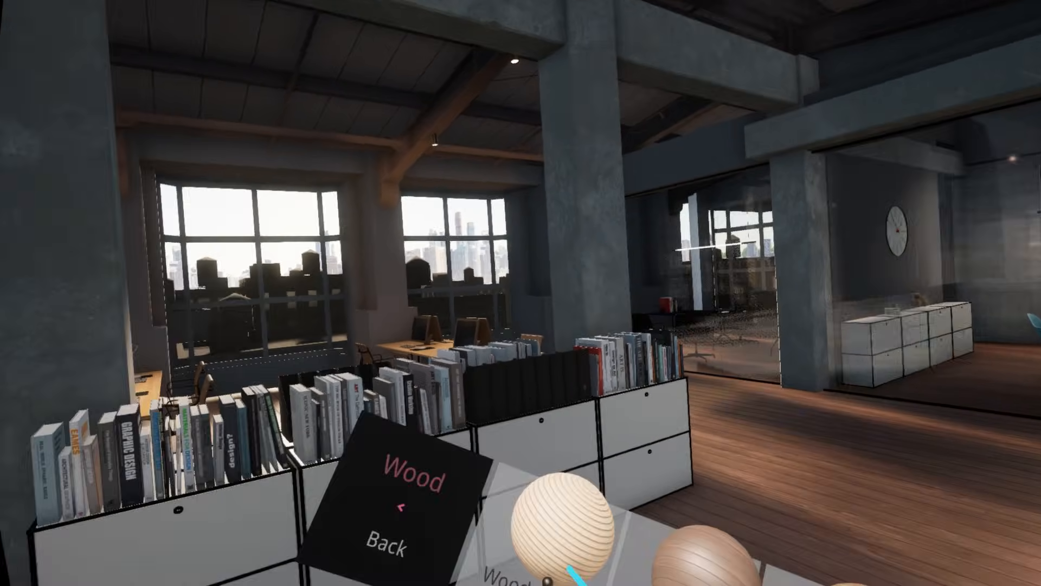
- Apply the Concrete slabs 01 material to the office columns and beams
click(343, 513)
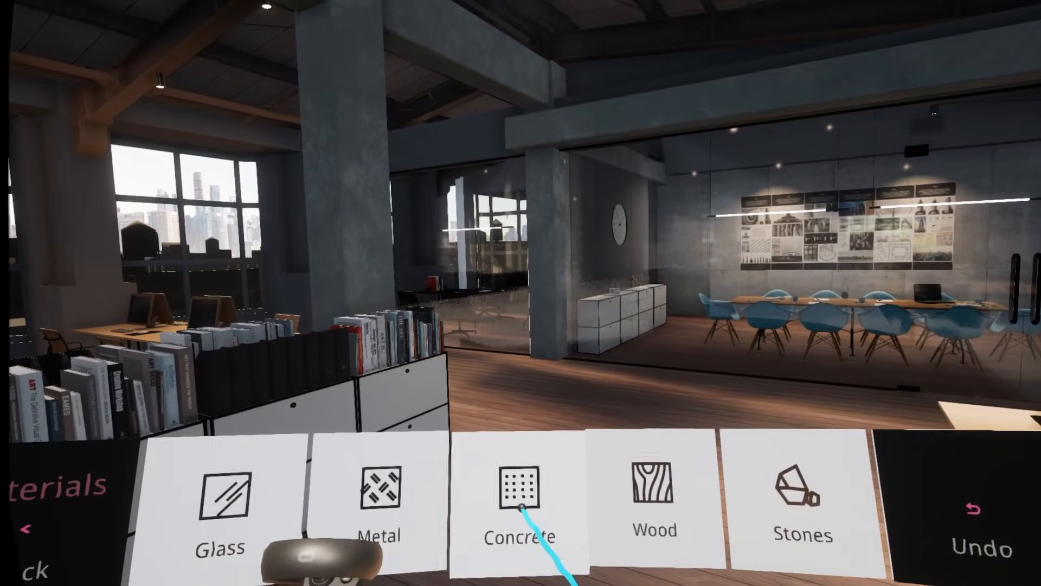
click(520, 502)
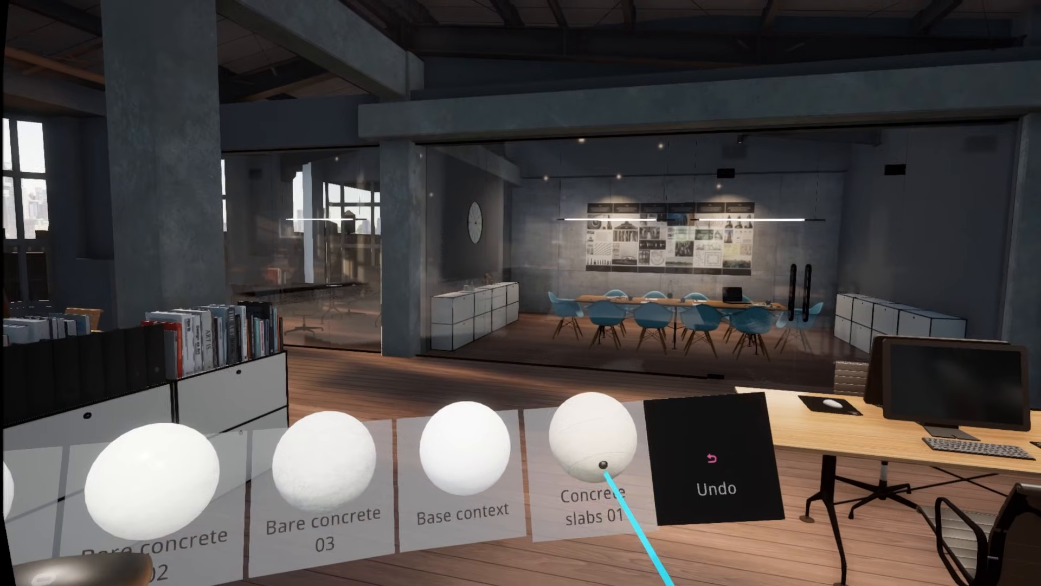
click(618, 486)
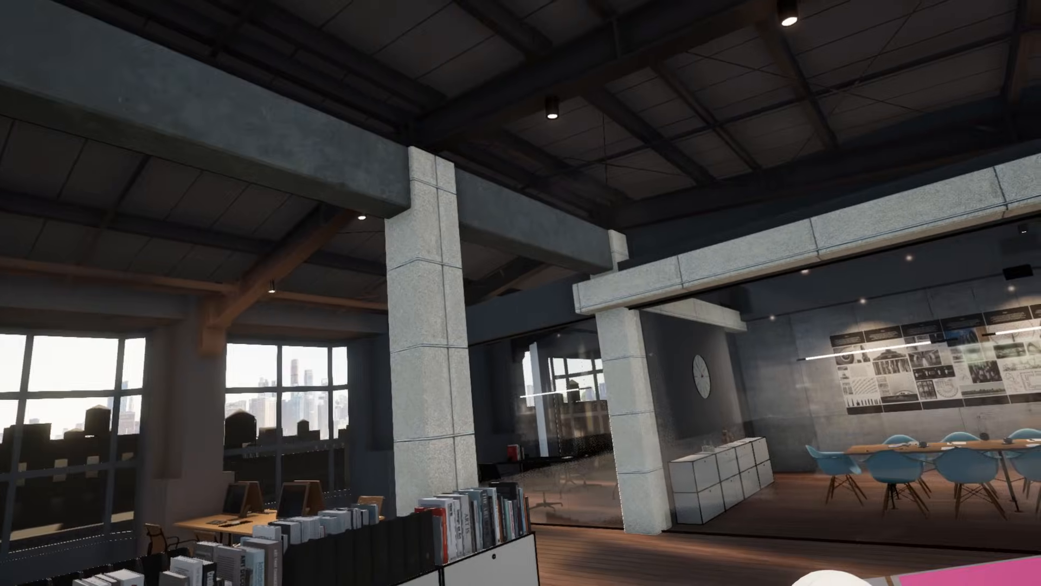
- Undo the concrete and wood material changes, and leave the VR materials menu
click(654, 497)
click(653, 497)
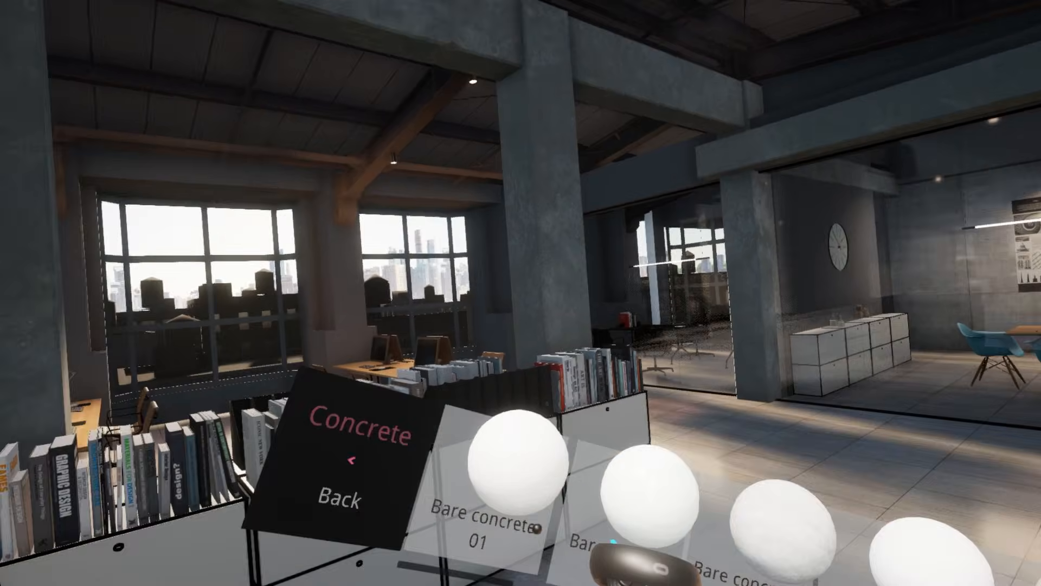
click(348, 501)
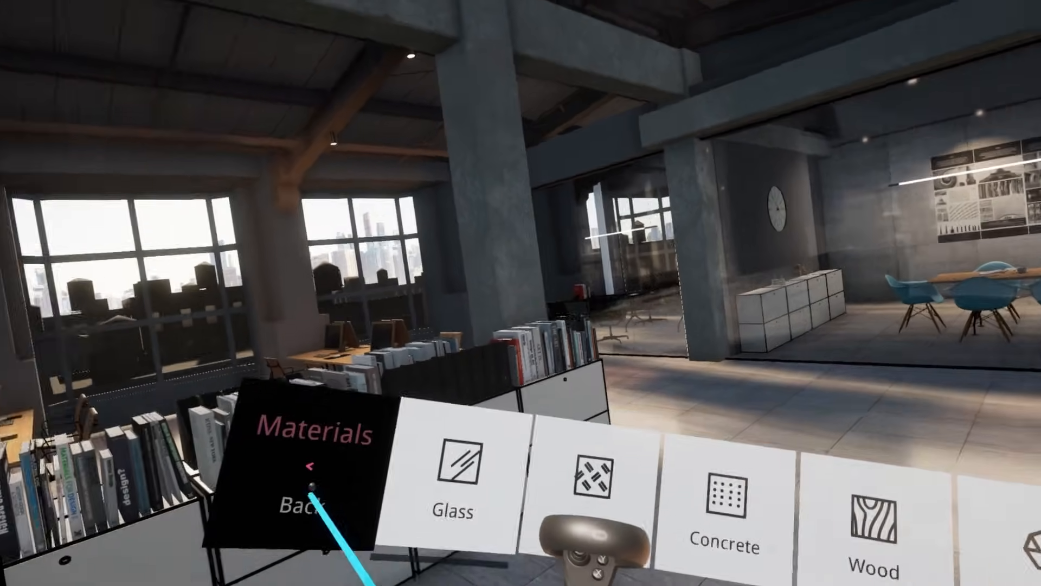
click(313, 489)
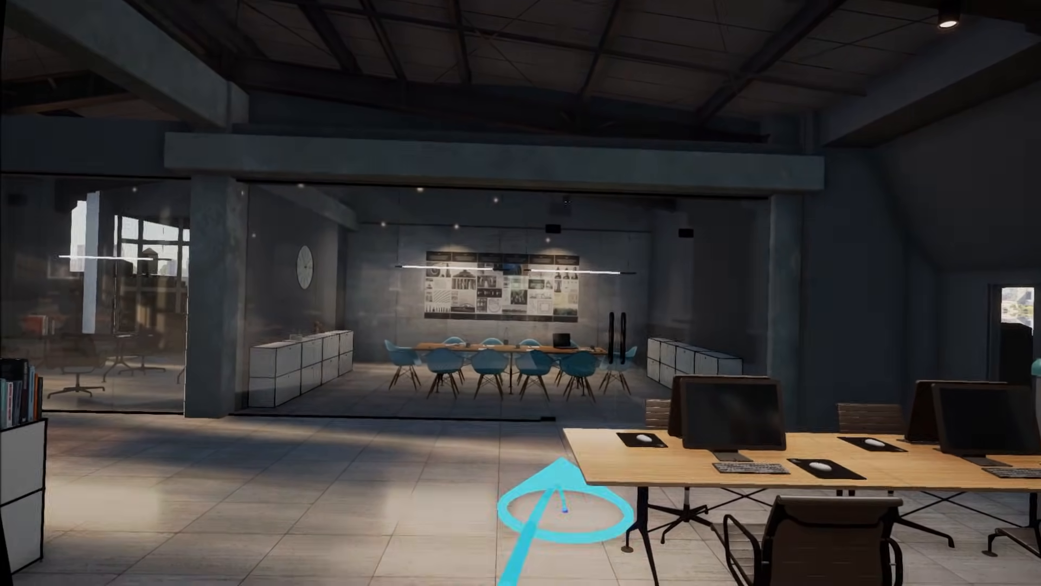
- Teleport through the glass doors into the meeting room and past the conference table
click(564, 510)
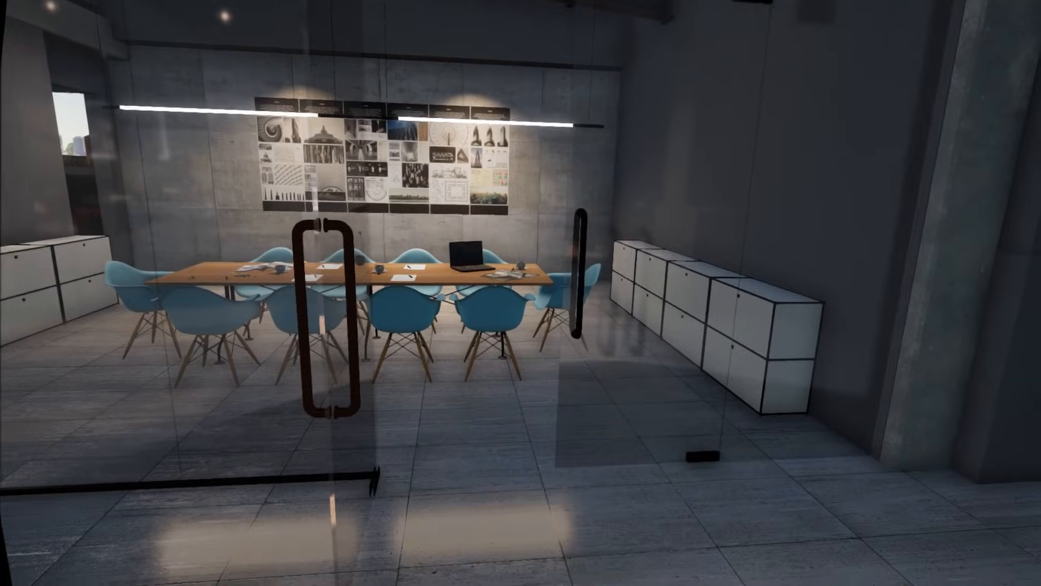
click(570, 572)
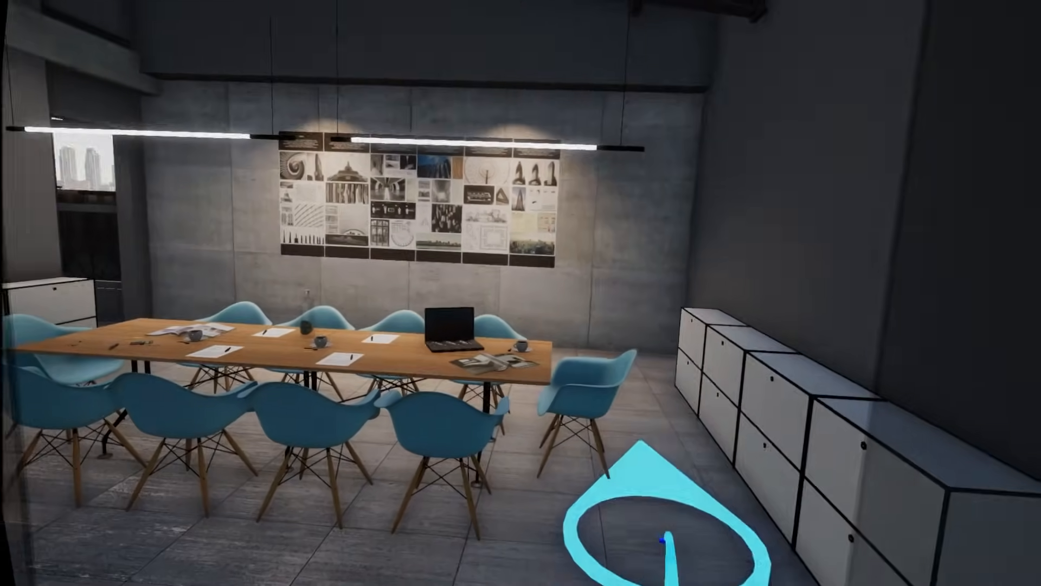
click(760, 532)
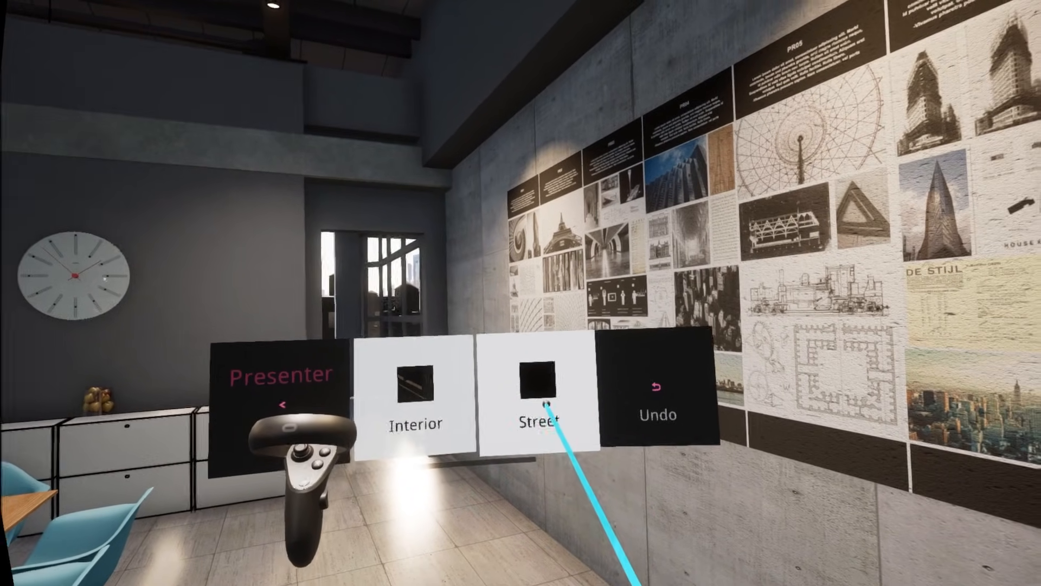
- Visit the Street scene from the VR Presenter and return to the Interior scene
click(542, 402)
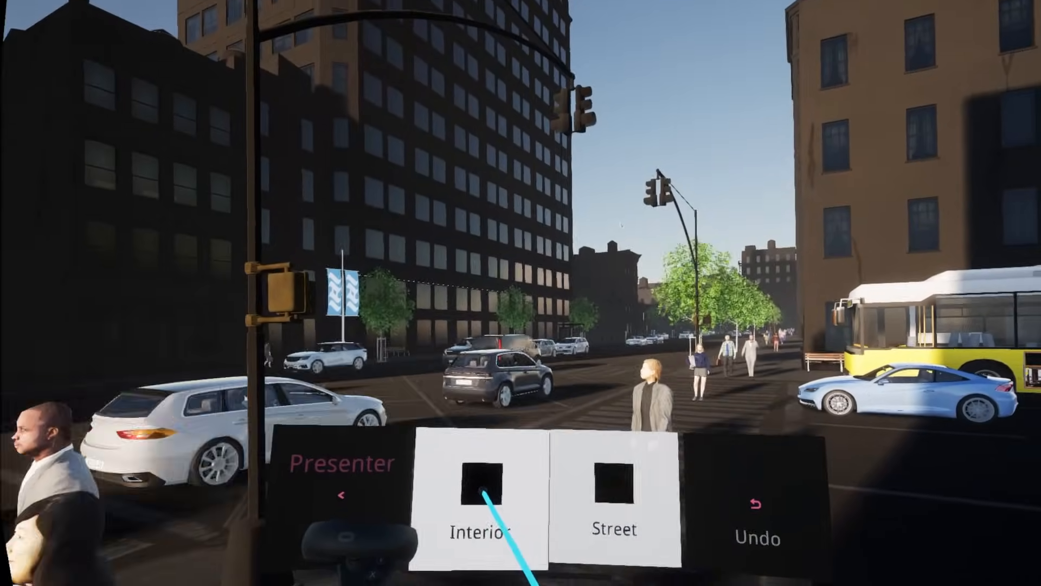
click(483, 490)
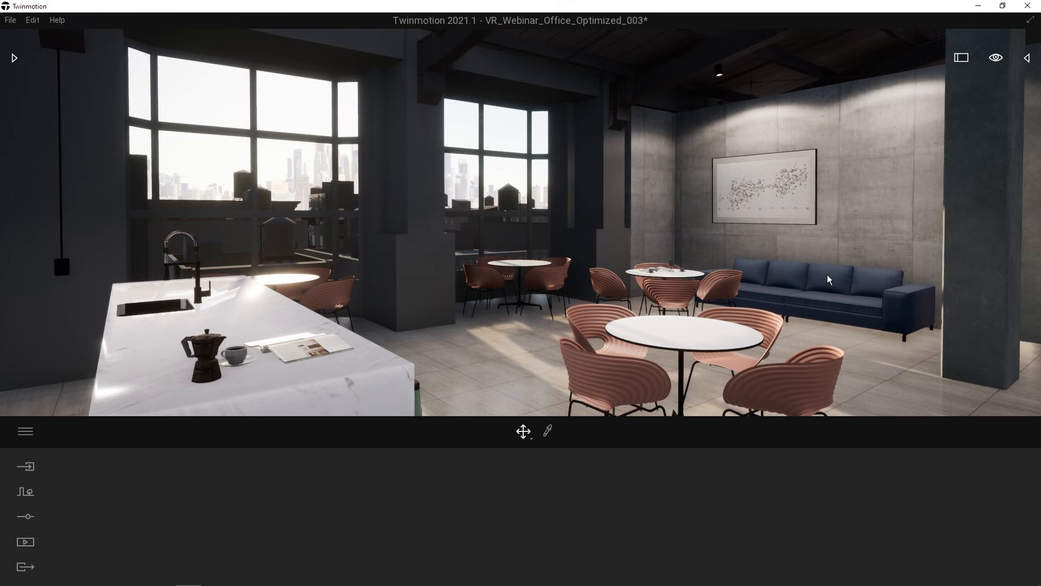
- Place the animated human Amir from the Characters library beside the marble kitchen island and rotate him to face it
click(13, 59)
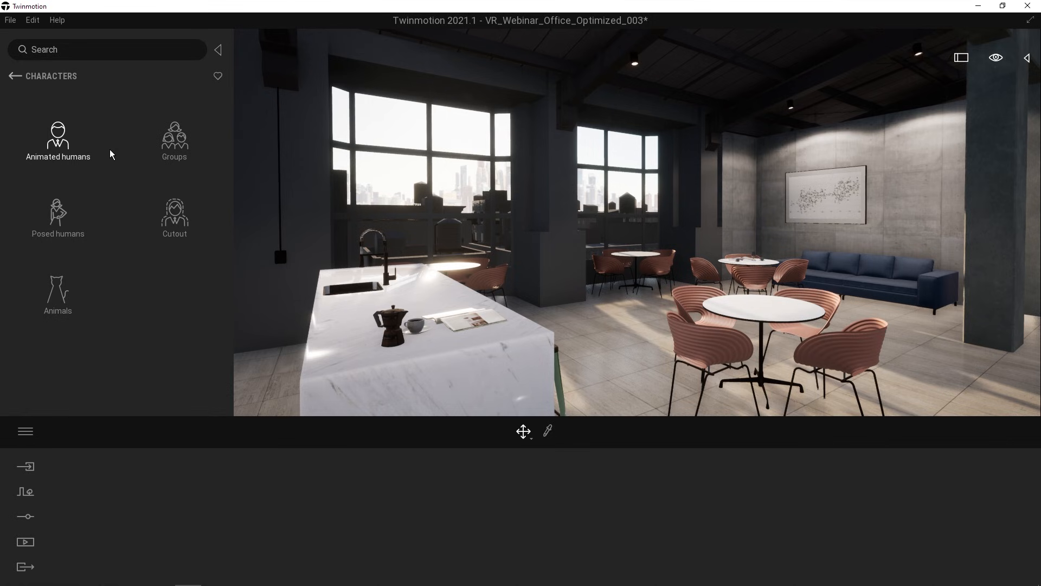
click(58, 144)
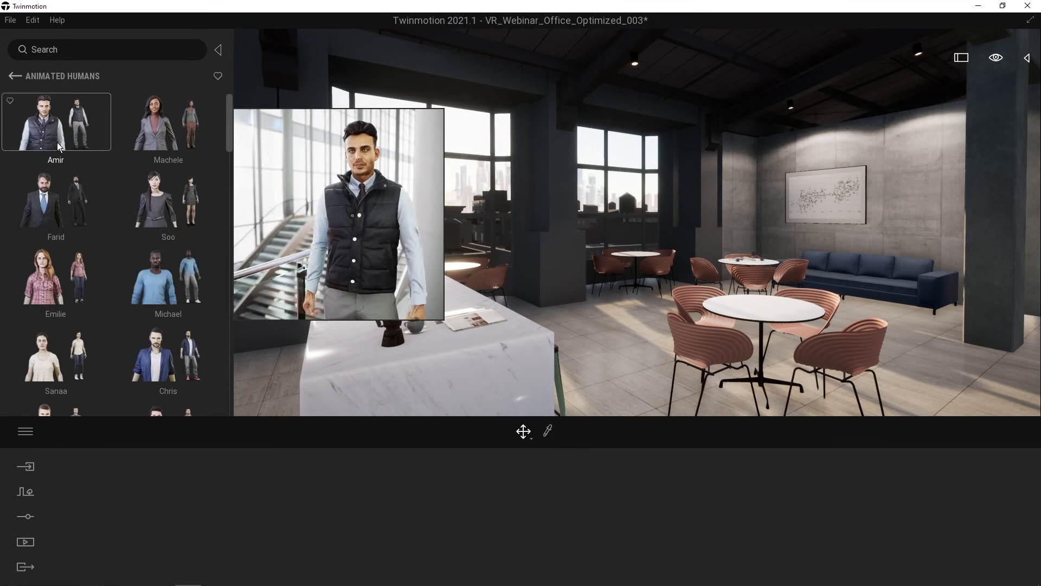
drag(41, 131, 590, 317)
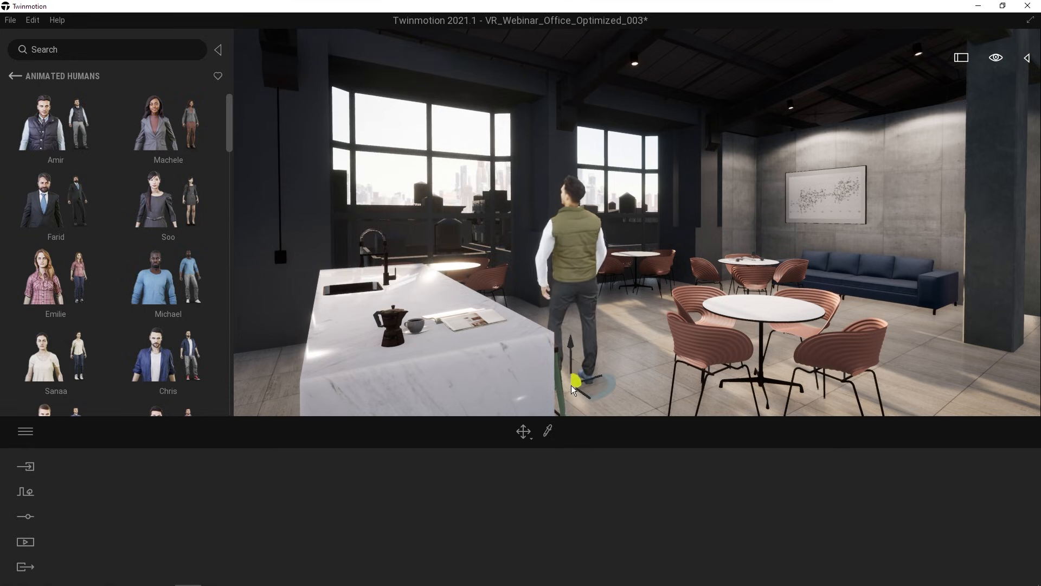
drag(572, 385, 685, 385)
right_drag(678, 263, 613, 291)
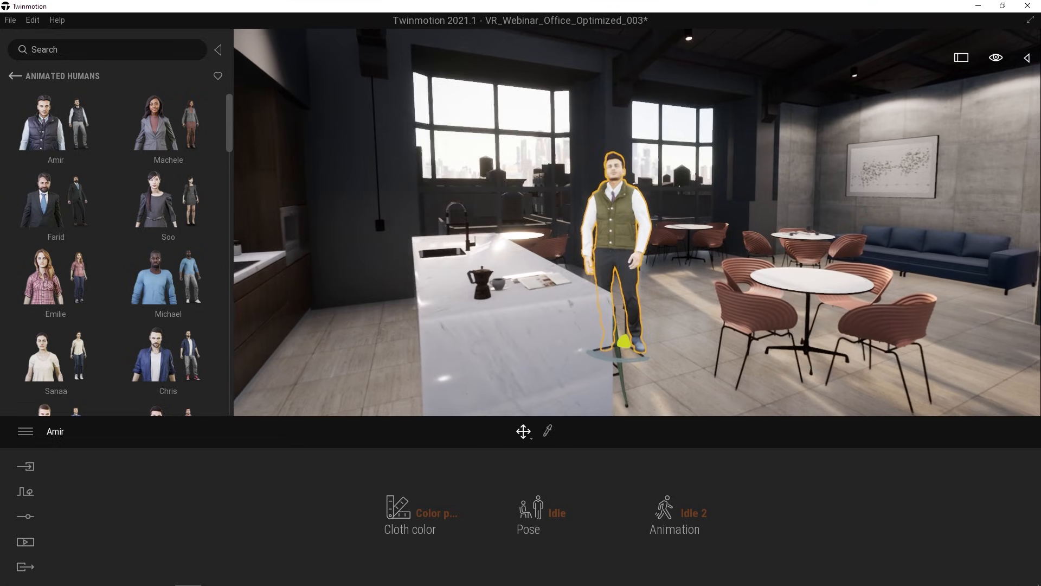
key(s)
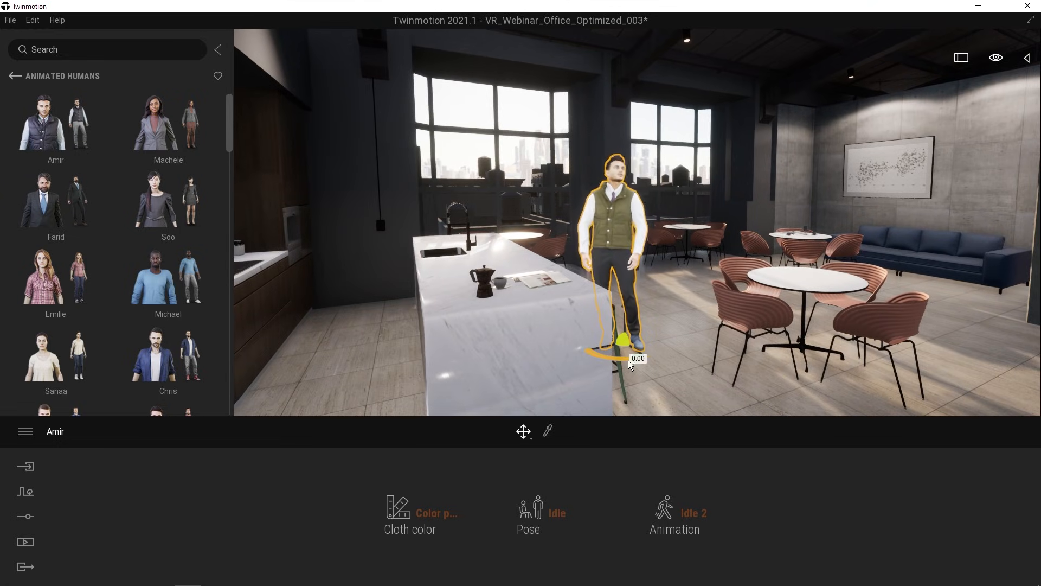
- Place the animated human Emilie on the opposite side of the kitchen island from Amir
mouse_move(43, 311)
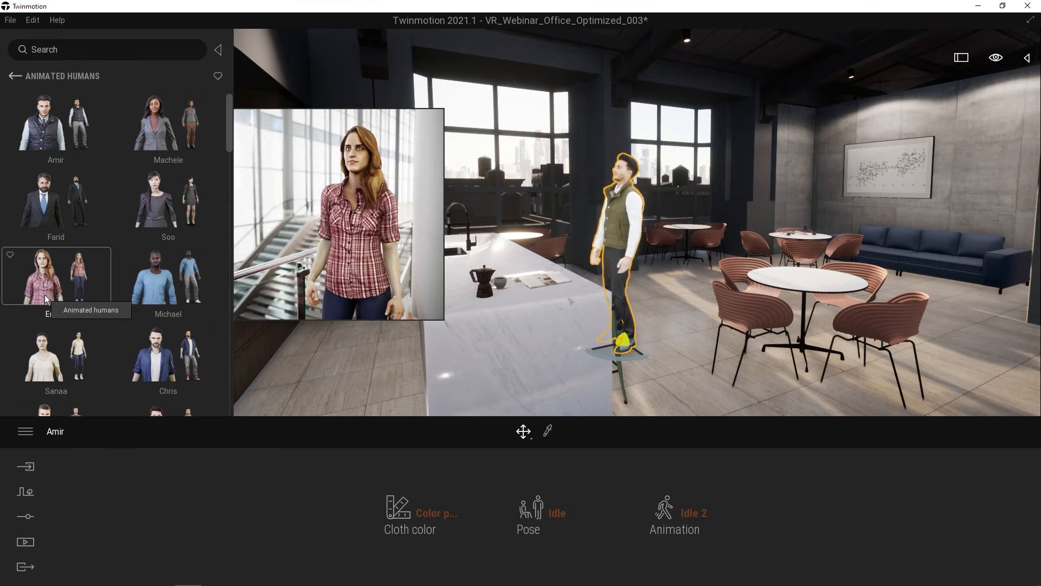
drag(44, 294, 531, 346)
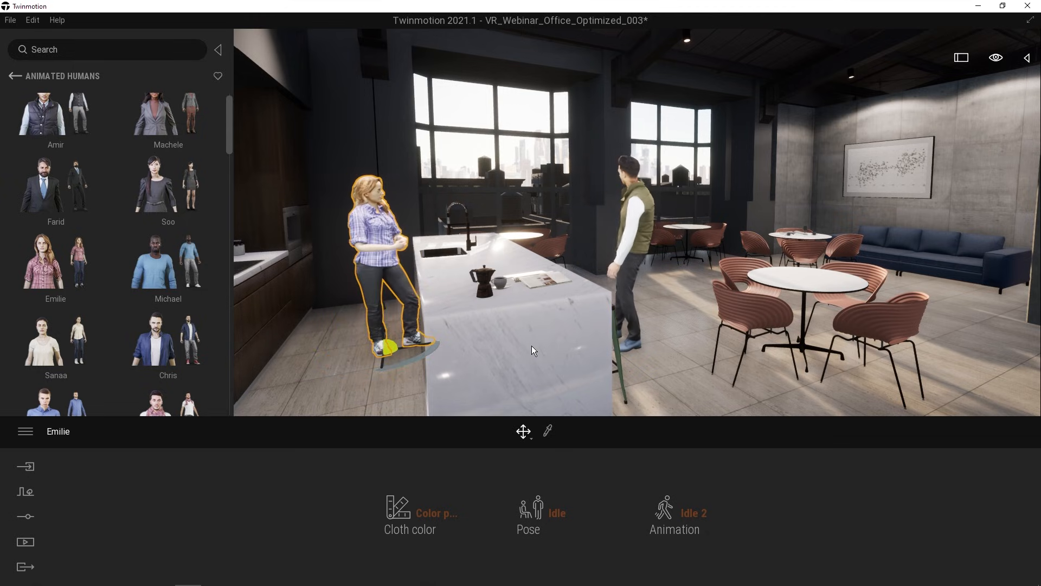
- Set the pose of the human Emilie beside the kitchen island to Speaking
click(555, 513)
click(542, 386)
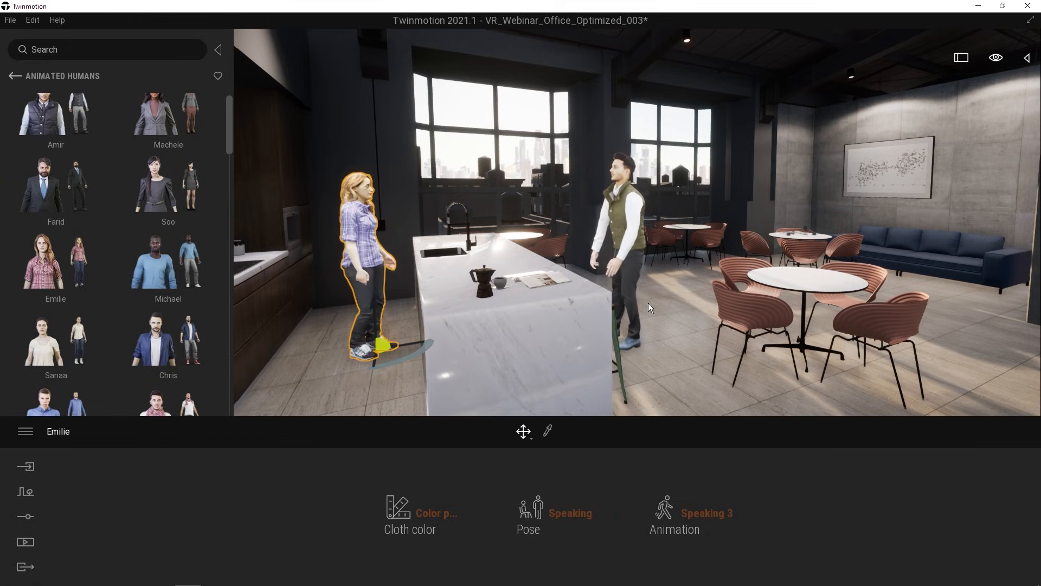
- Place Group02 from the Groups characters on the open floor between the round dining tables and the concrete columns
right_drag(649, 302, 705, 297)
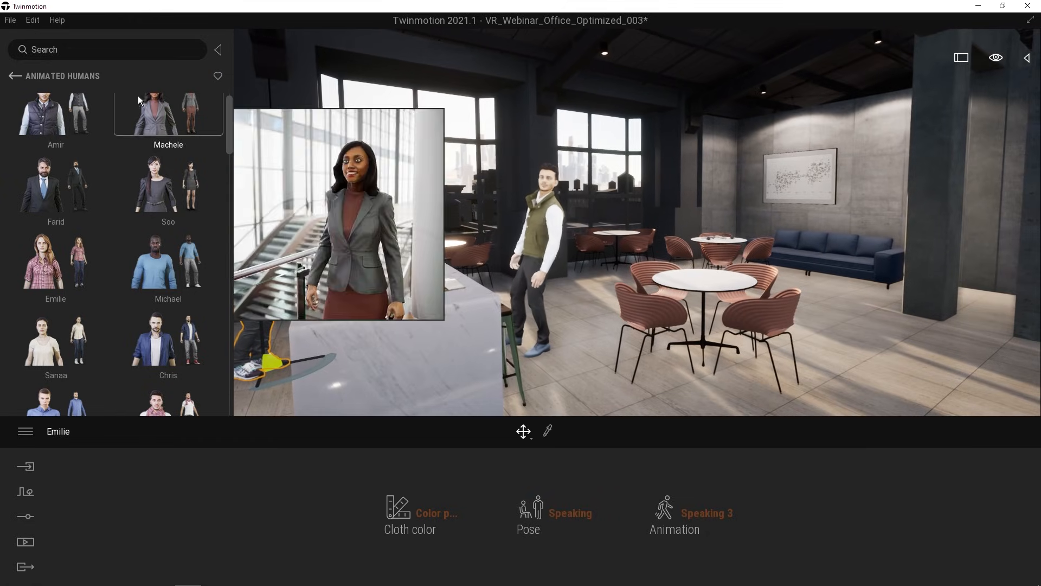
click(12, 77)
click(168, 166)
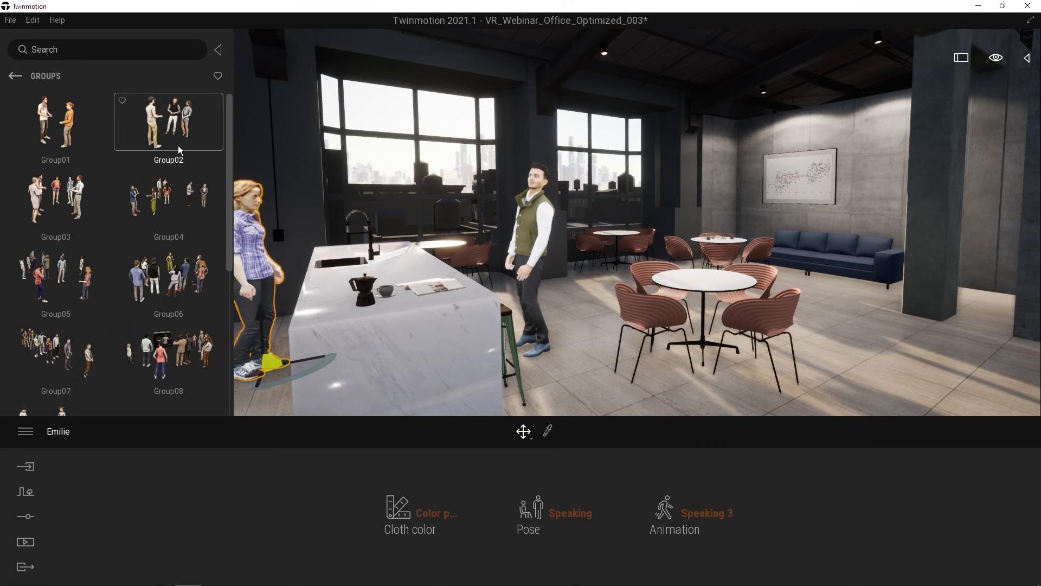
drag(173, 124, 873, 347)
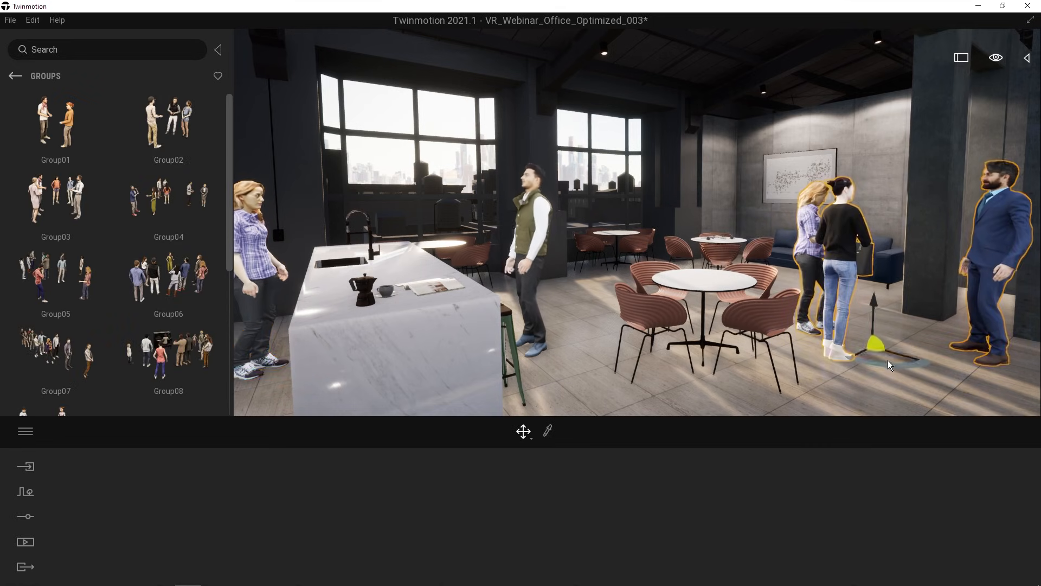
right_drag(887, 360, 694, 289)
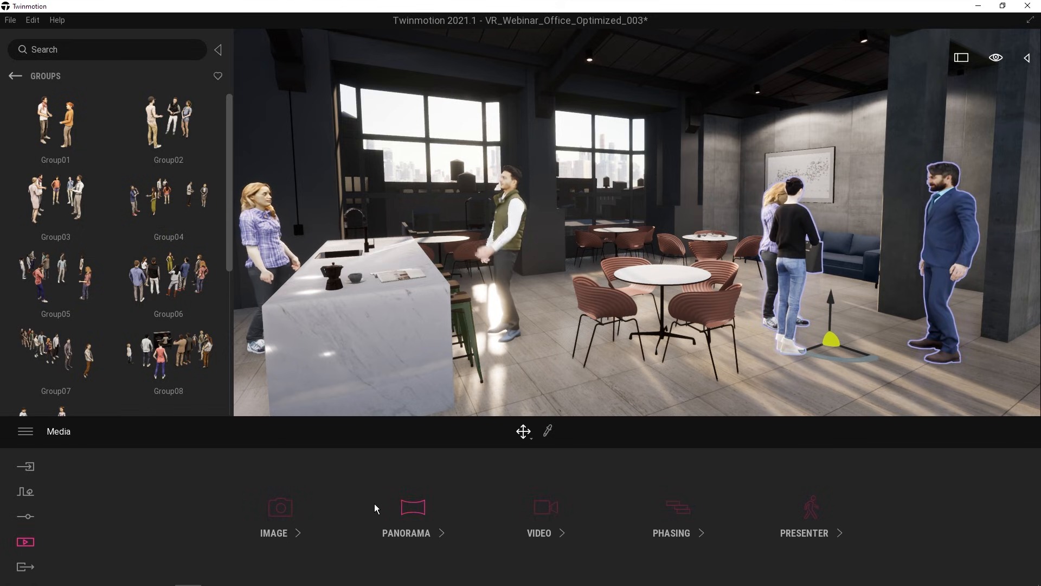
- Go to the saved Street image view and leave media mode
click(270, 514)
click(824, 483)
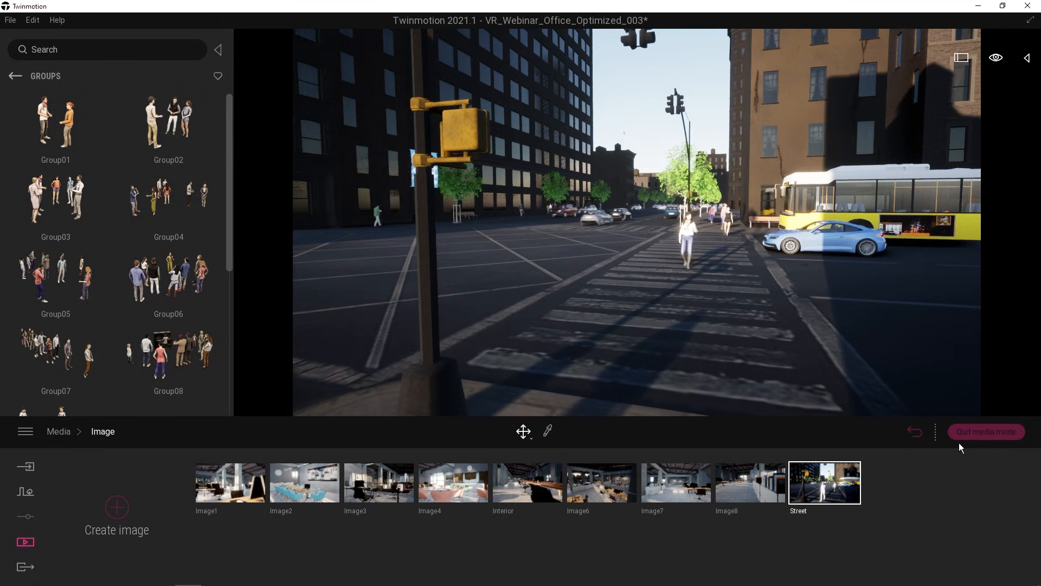
click(988, 432)
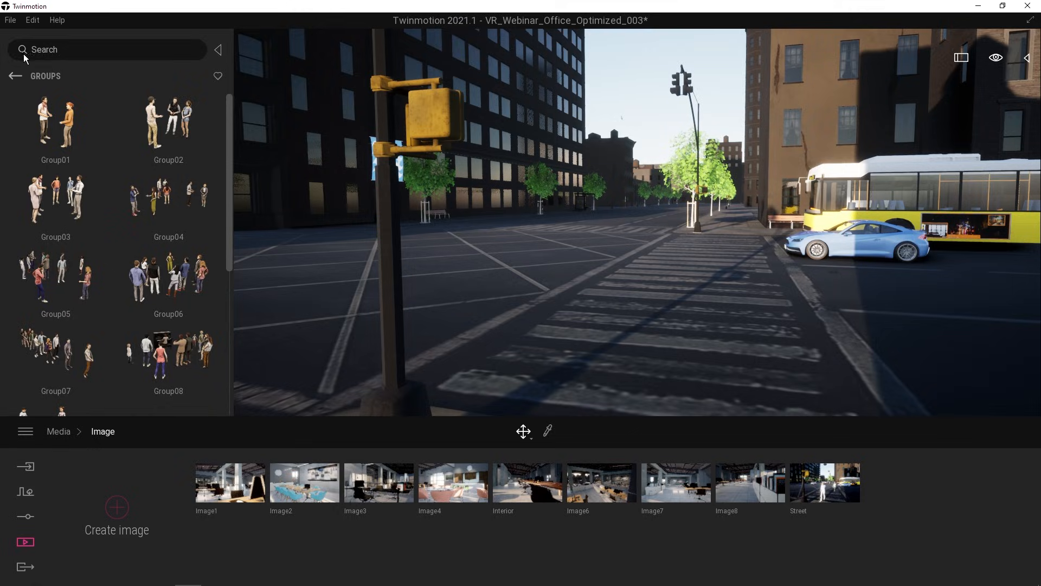
- Draw a character path from the far sidewalk over the crosswalk, around the near corner and along the near sidewalk
click(30, 493)
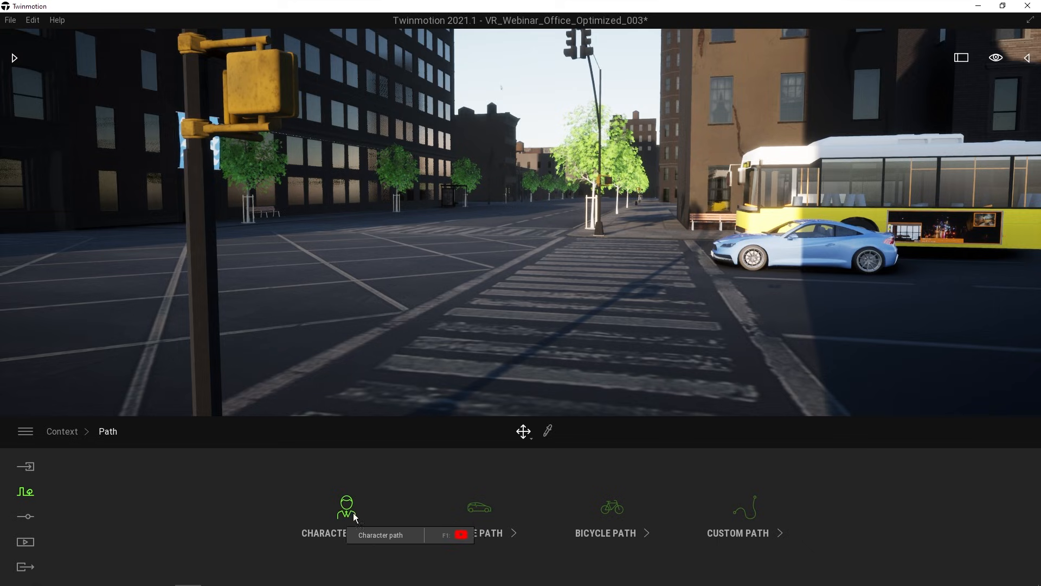
click(348, 518)
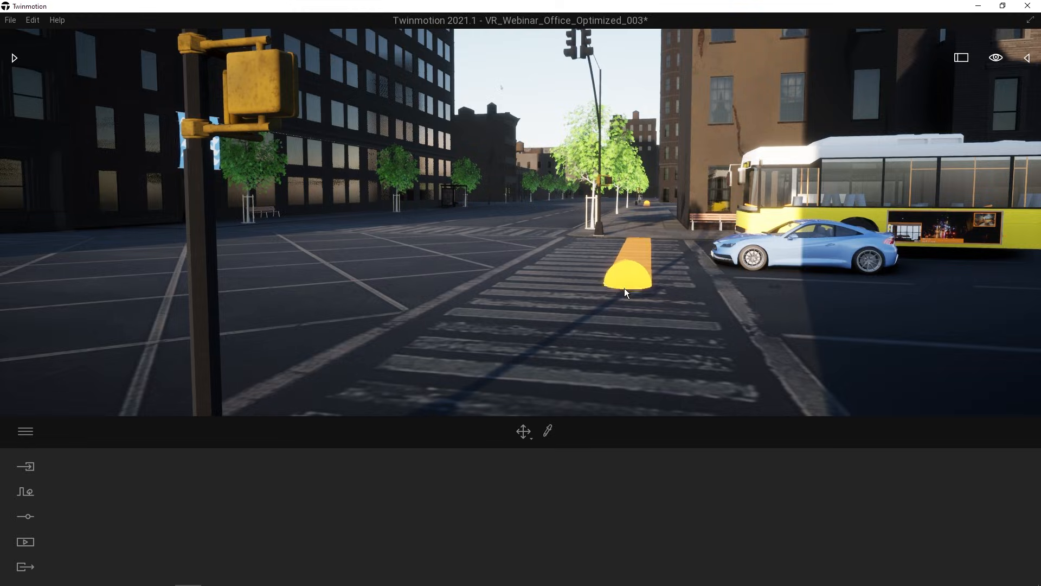
key(s)
right_drag(601, 330, 603, 330)
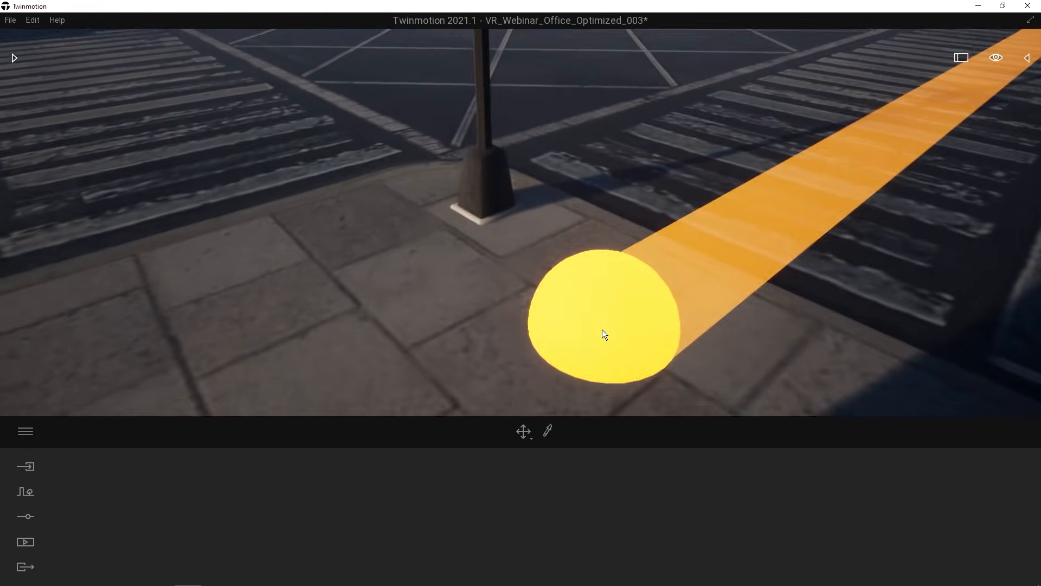
click(441, 350)
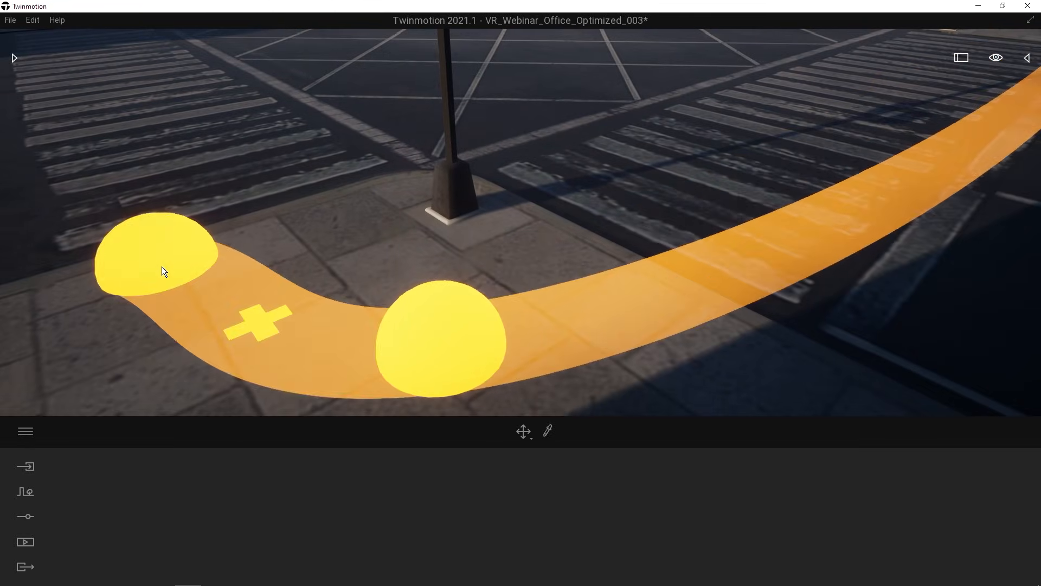
right_drag(216, 261, 220, 262)
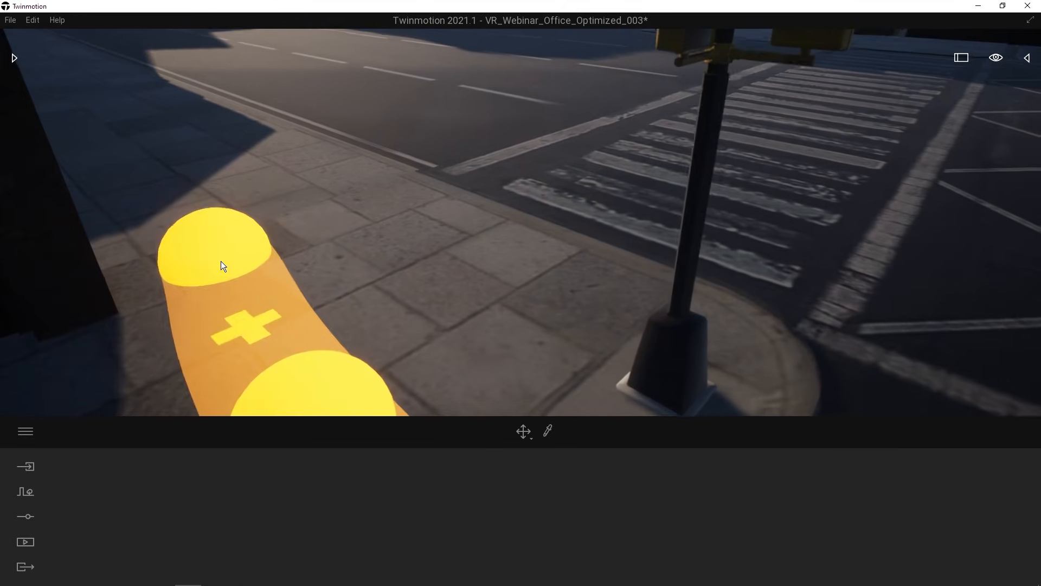
click(301, 232)
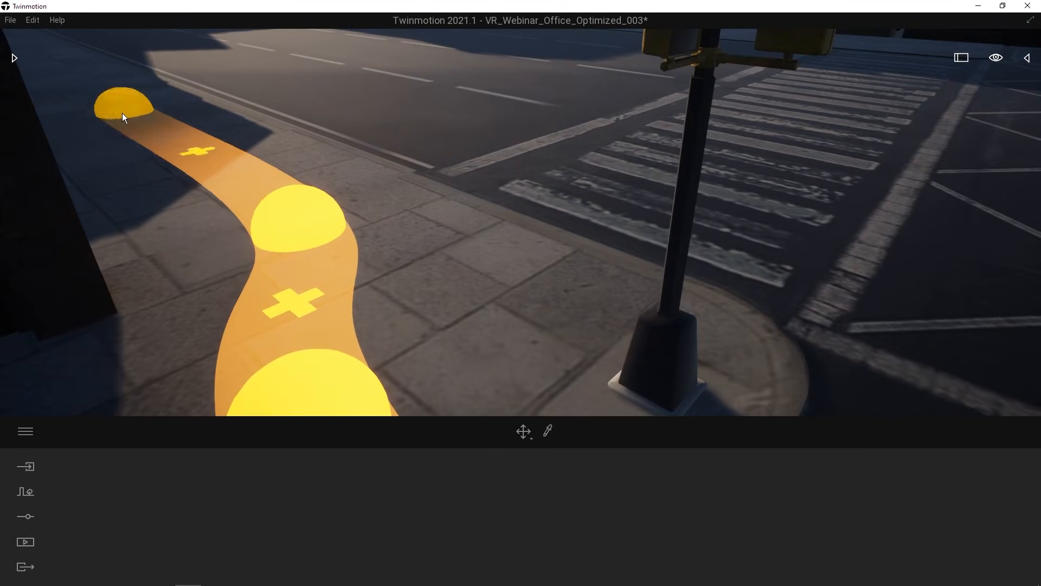
click(63, 81)
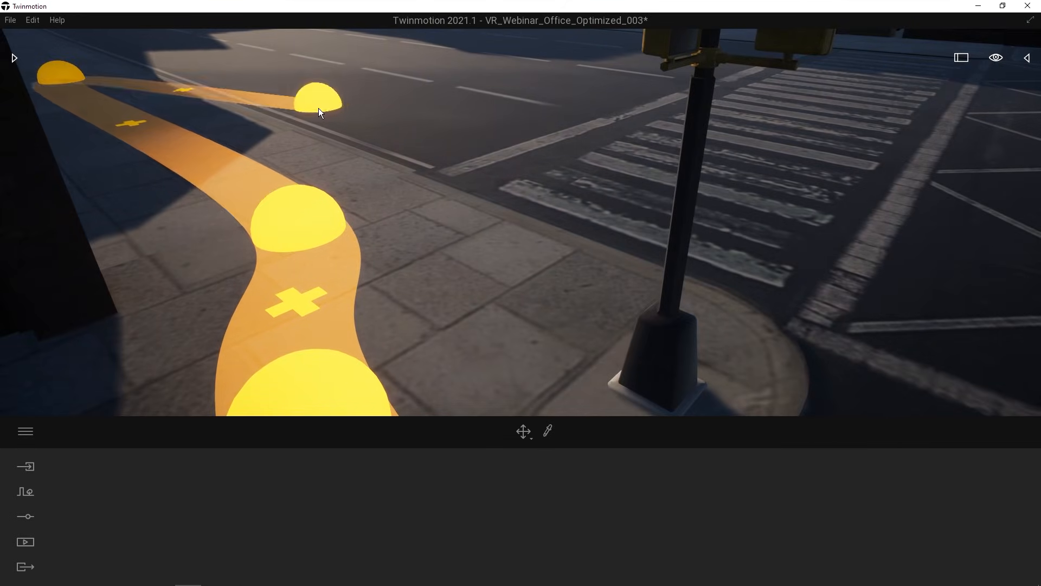
key(Escape)
- Set the character path's width to 3 m, raise its density to 38%, and reduce the density again
right_drag(422, 239, 324, 117)
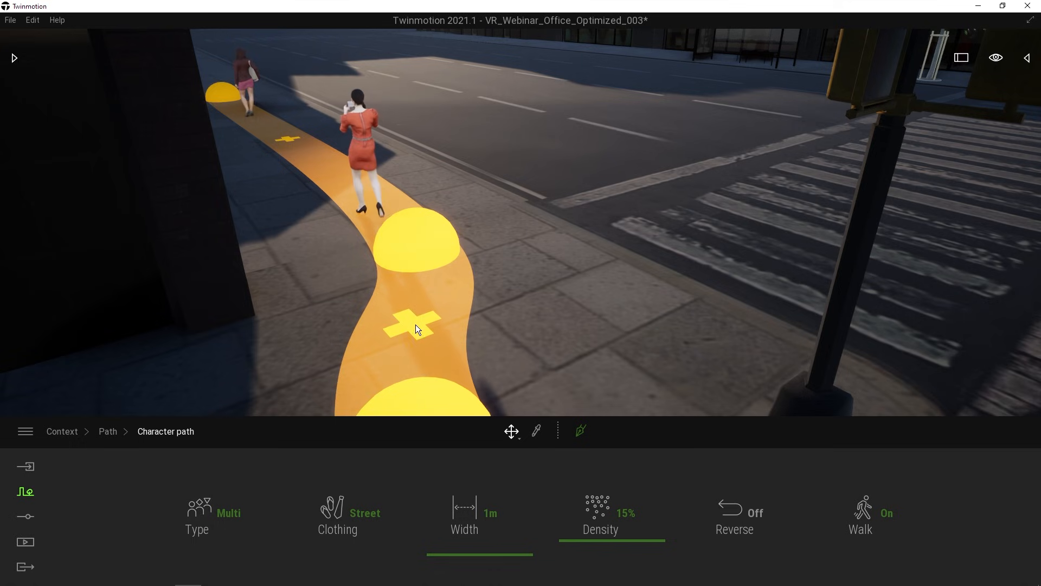
right_drag(415, 324, 857, 285)
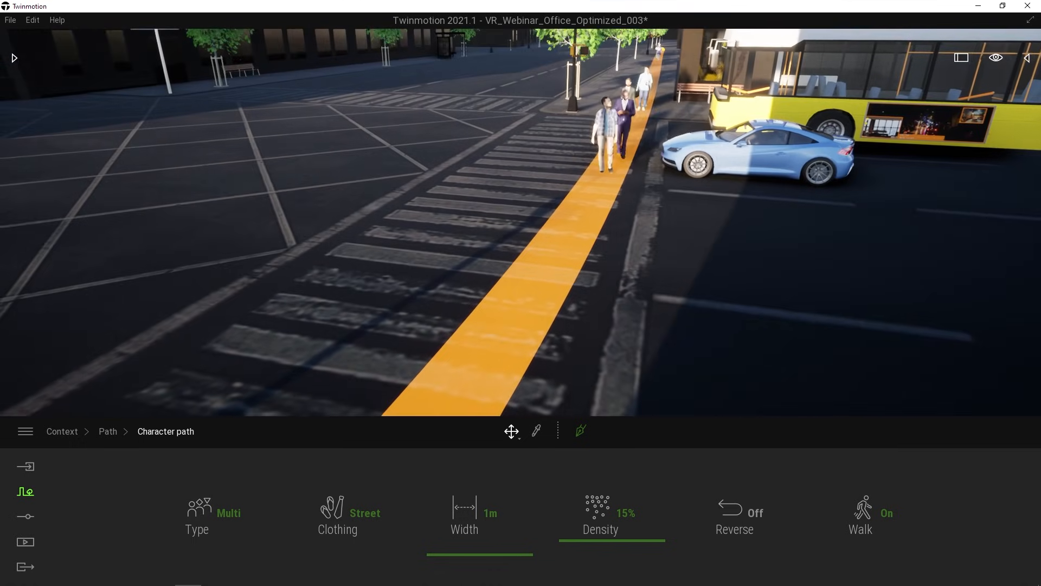
right_drag(604, 191, 579, 249)
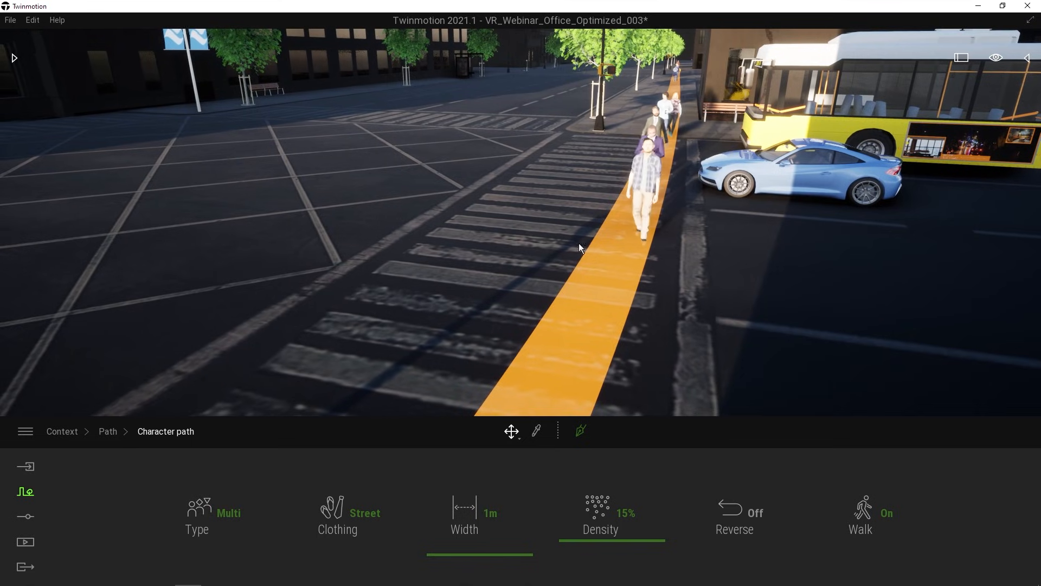
mouse_move(534, 336)
right_down()
mouse_move(558, 335)
mouse_move(533, 338)
right_up()
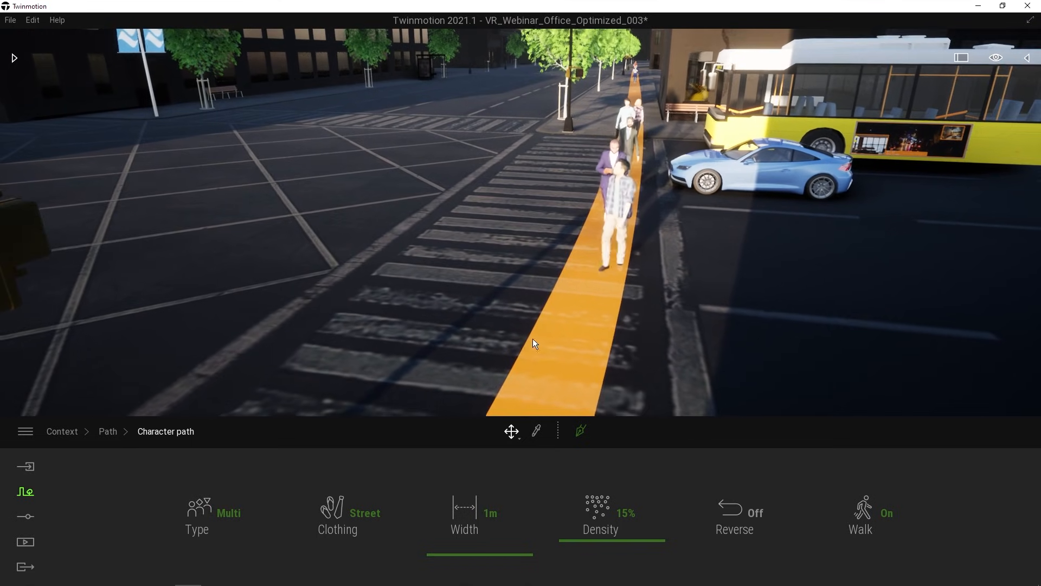
drag(468, 552, 473, 532)
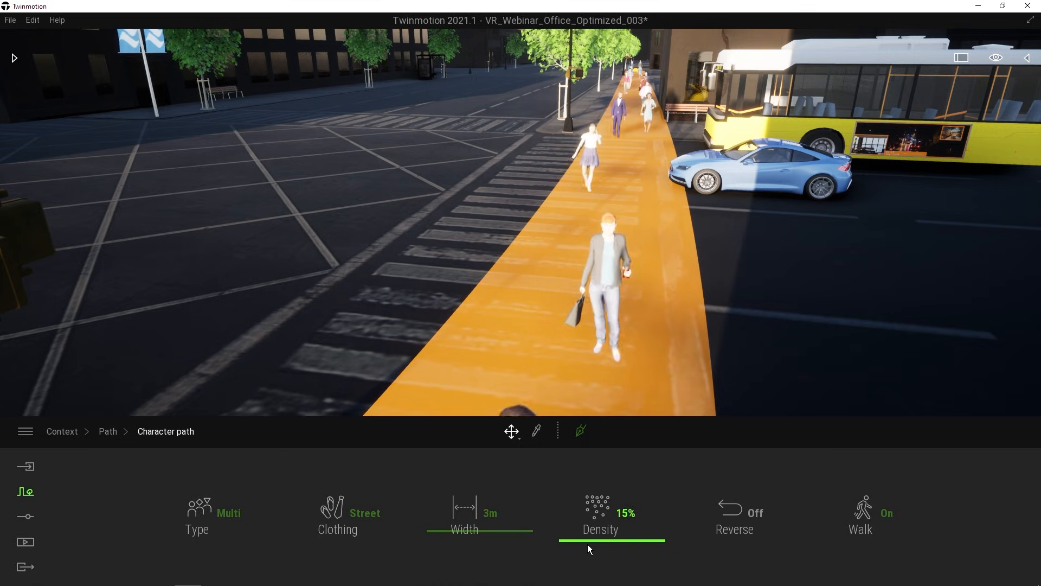
drag(590, 549, 592, 514)
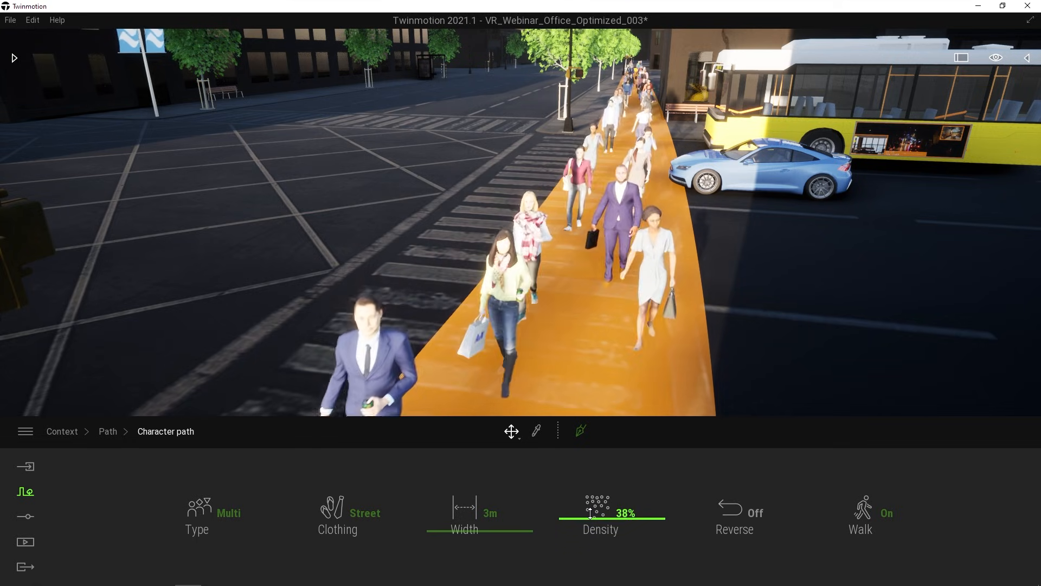
drag(590, 512, 583, 540)
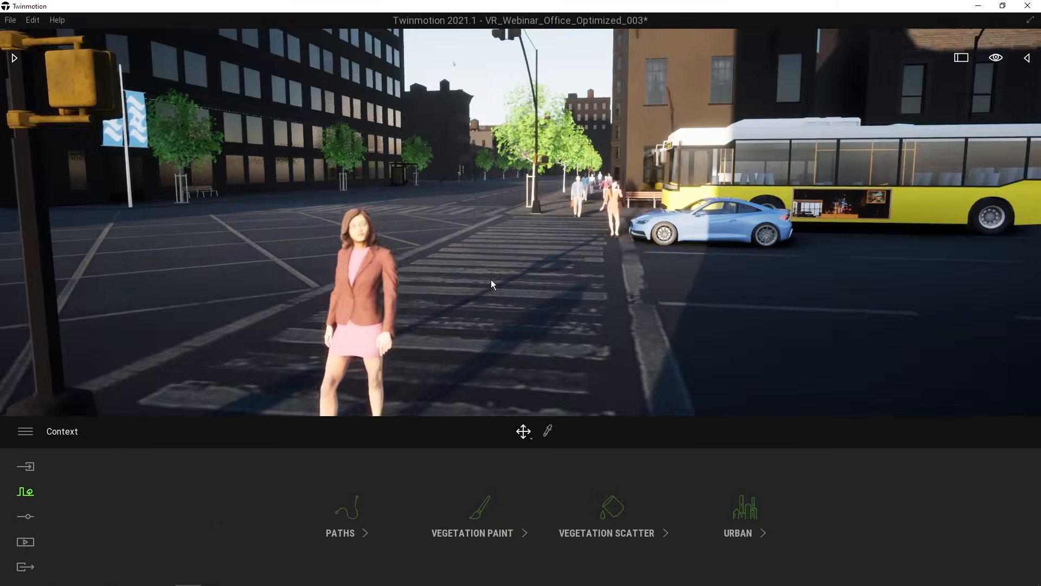
- Draw a vehicle path from the end of the street behind, straight through the intersection, to the far end of the opposite street
click(352, 510)
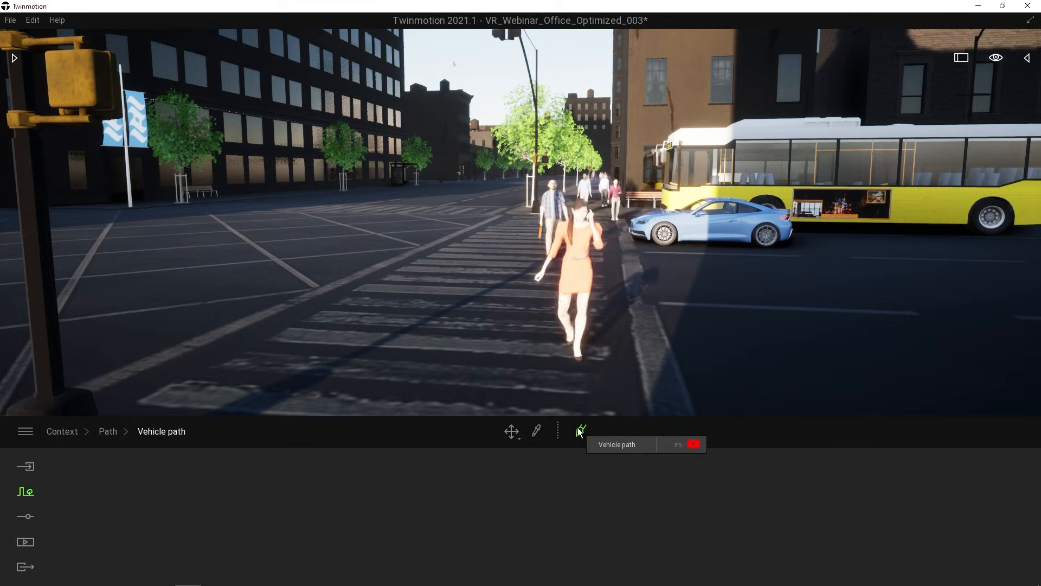
click(579, 432)
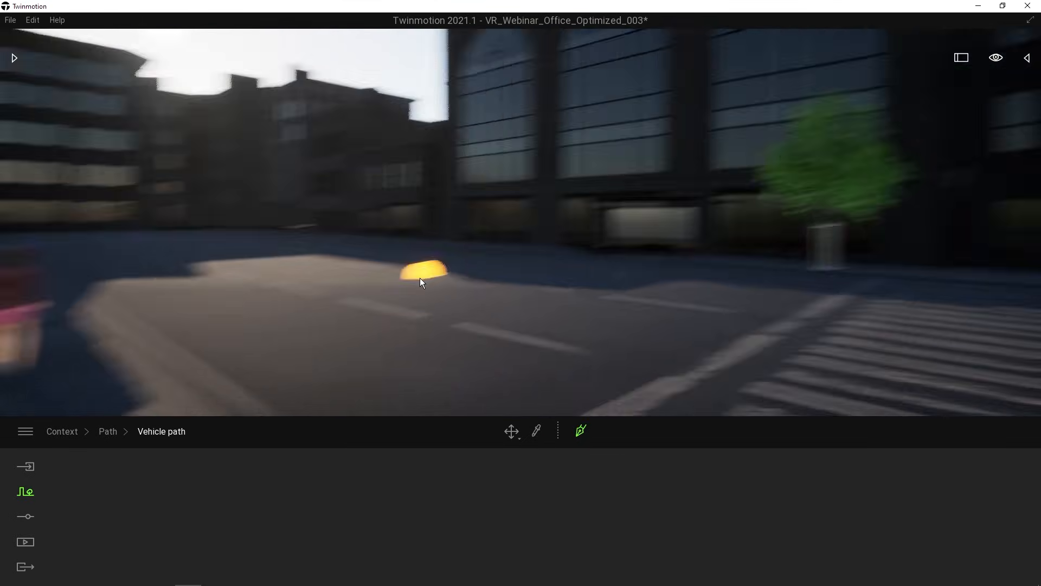
right_drag(420, 278, 421, 278)
key(w)
key(s)
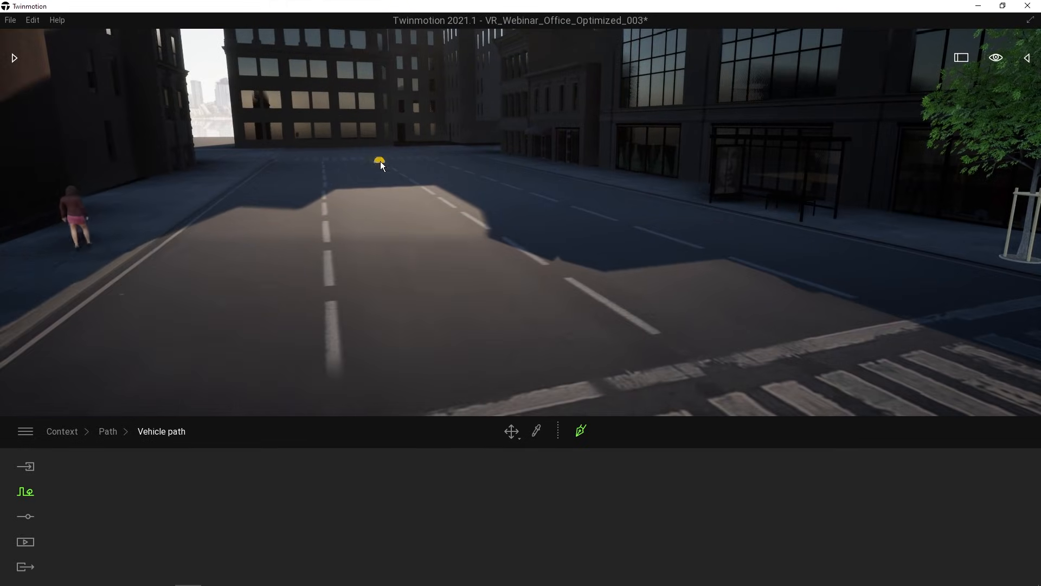
click(379, 159)
right_drag(595, 275, 588, 273)
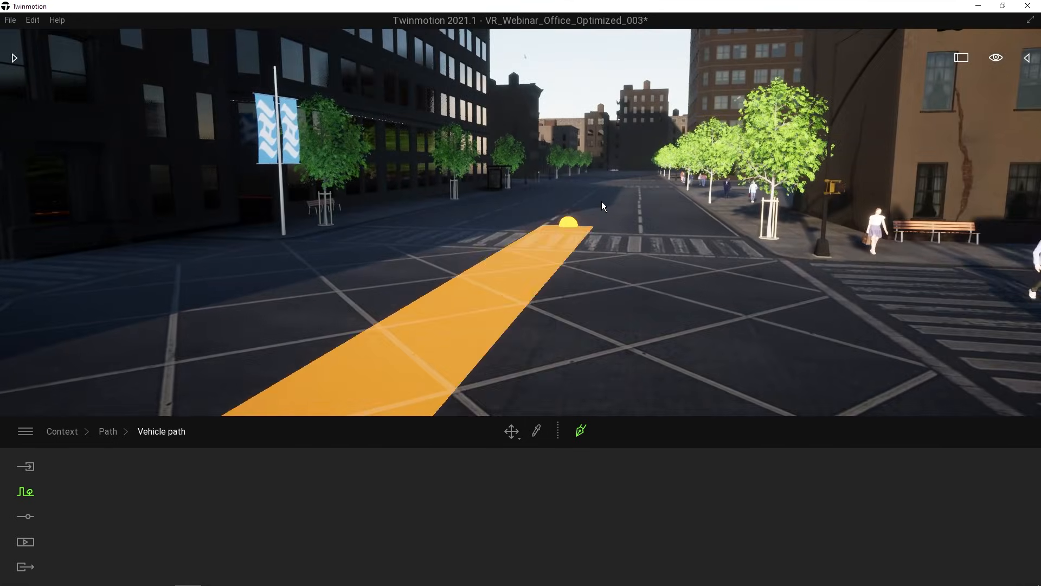
click(622, 171)
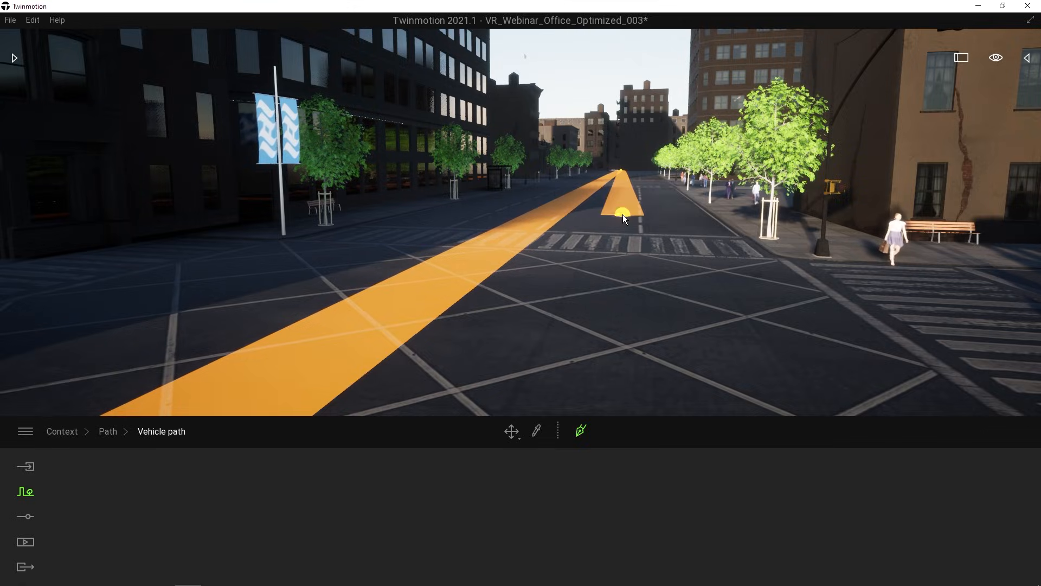
key(Escape)
- Set the vehicle path's lane count to 2 with Two lanes on, a 1 m lane offset and 27% density
right_drag(624, 213, 743, 214)
key(s)
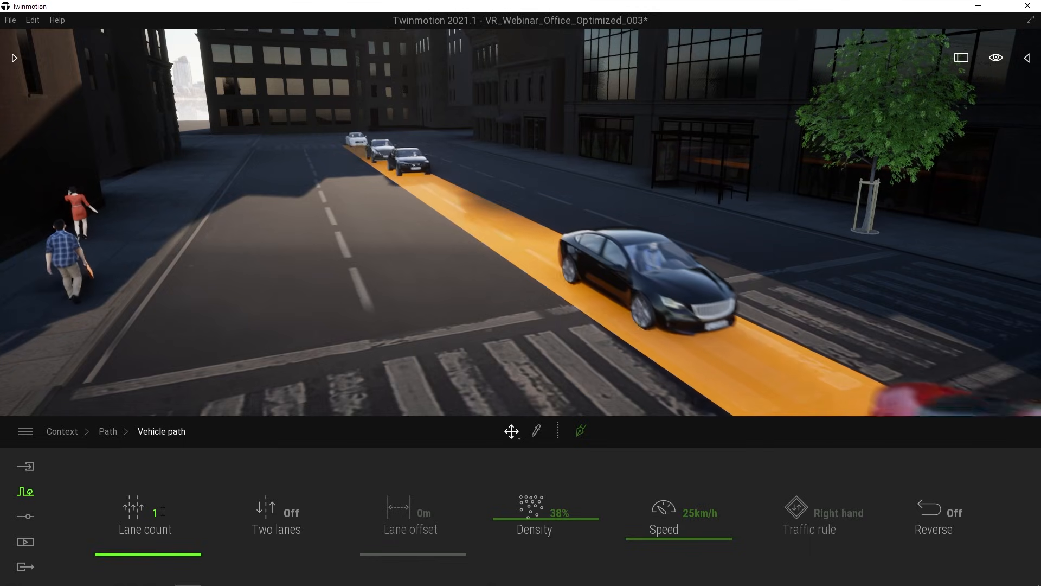
click(129, 515)
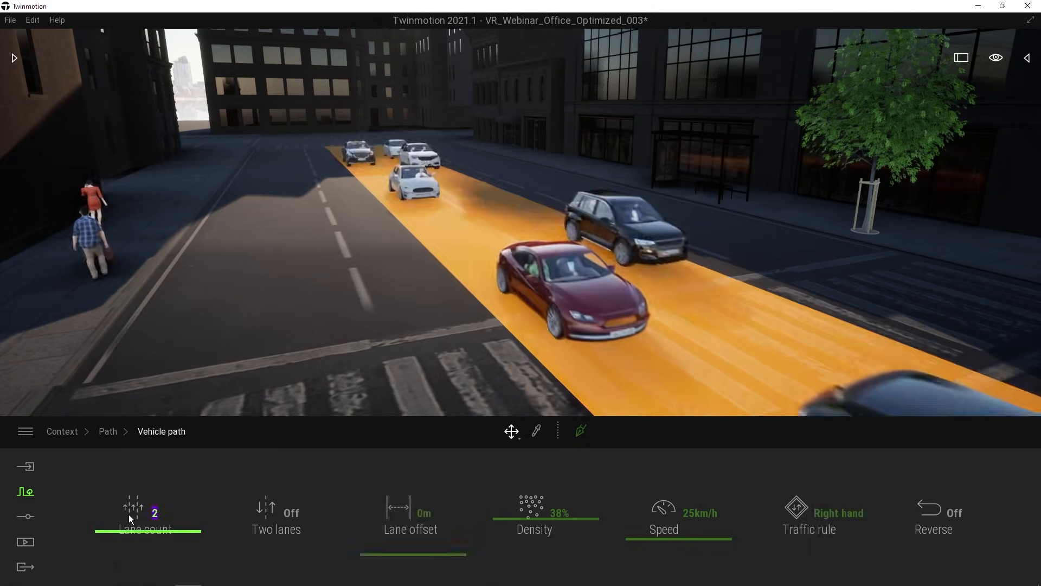
click(294, 512)
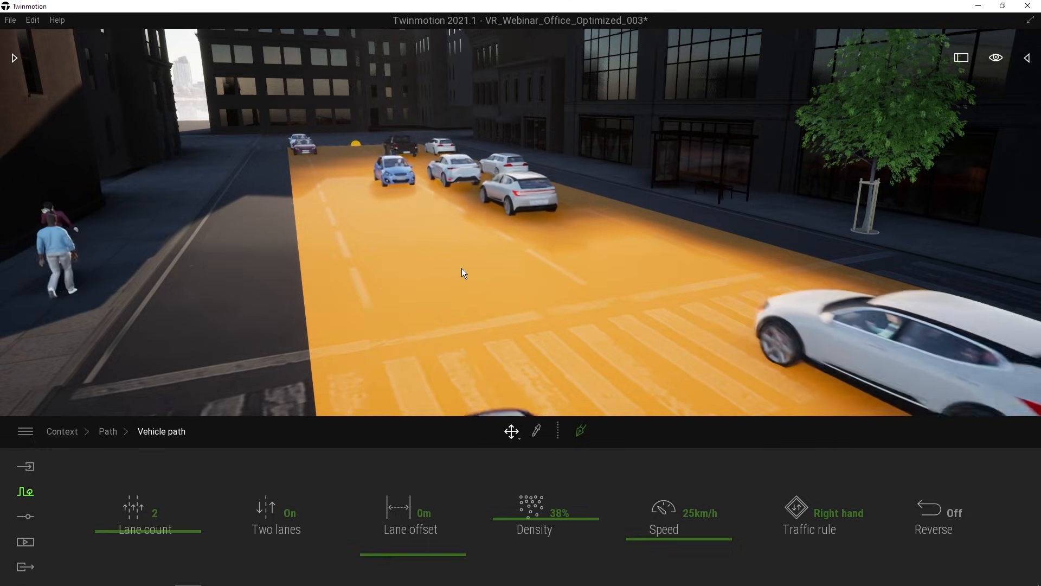
drag(393, 554, 399, 516)
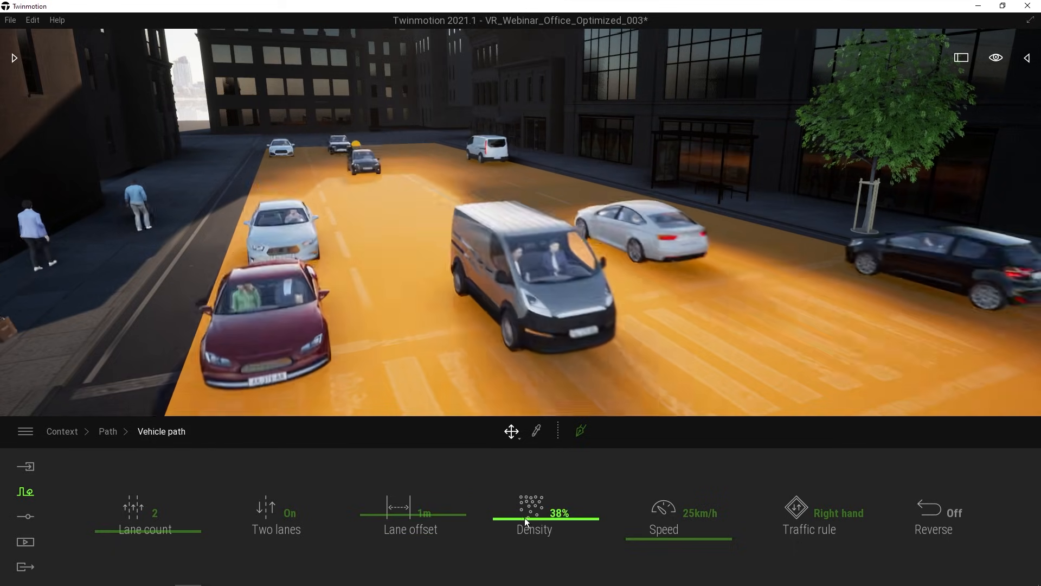
mouse_move(525, 517)
mouse_down()
mouse_move(520, 539)
mouse_move(521, 528)
mouse_up()
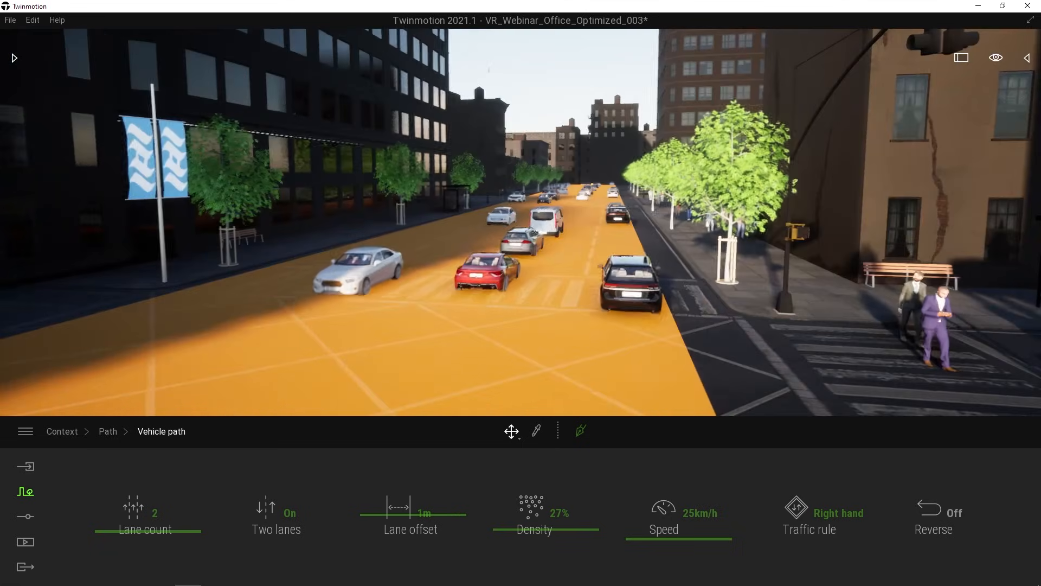
- Examine the traffic along the street in both directions and deselect the vehicle path
right_drag(507, 320, 517, 314)
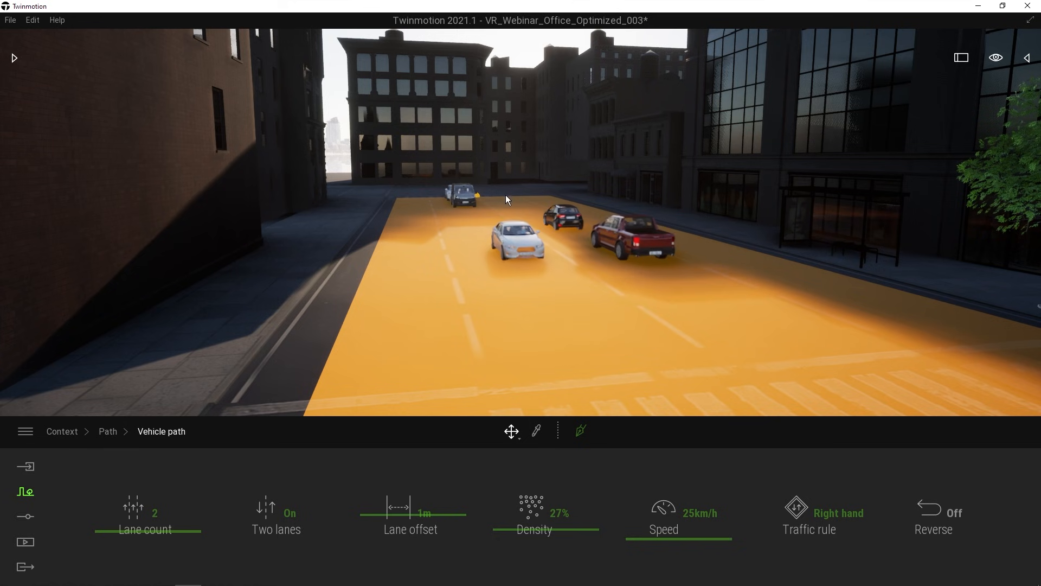
mouse_move(403, 255)
right_down()
mouse_move(596, 258)
mouse_move(398, 263)
right_up()
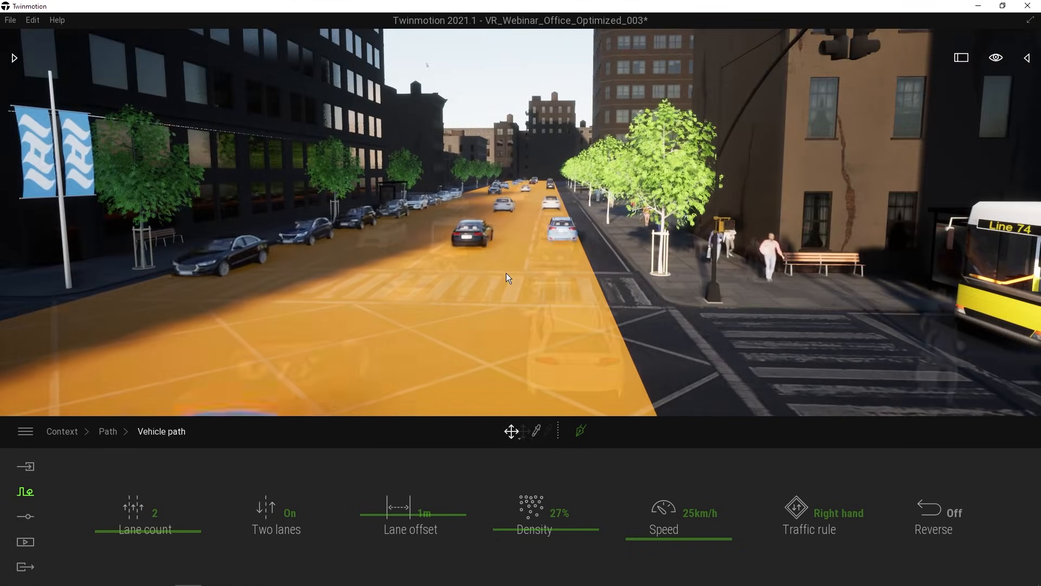
key(Escape)
right_drag(506, 273, 169, 274)
- Show the scene graph together with the performance statistics beside the street view
click(1026, 58)
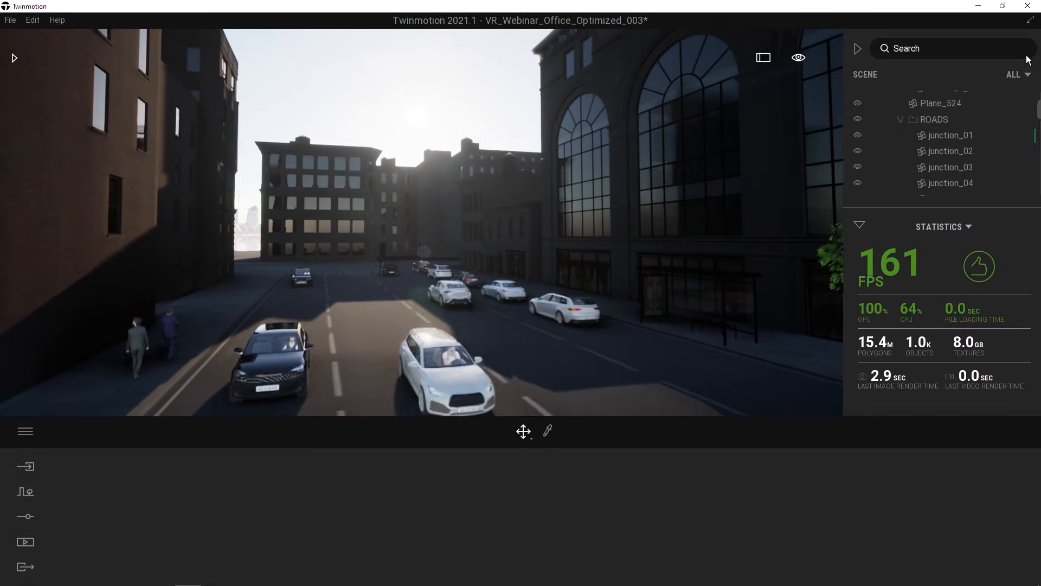
click(890, 51)
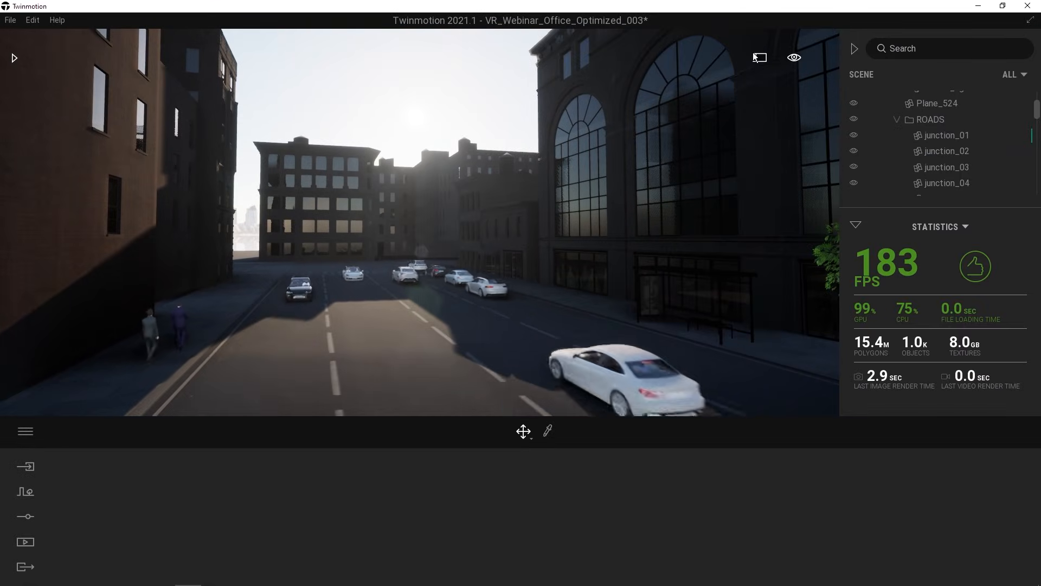
- Search the scene graph for "path" and select the visible vehicle path's end point at the intersection
text(path)
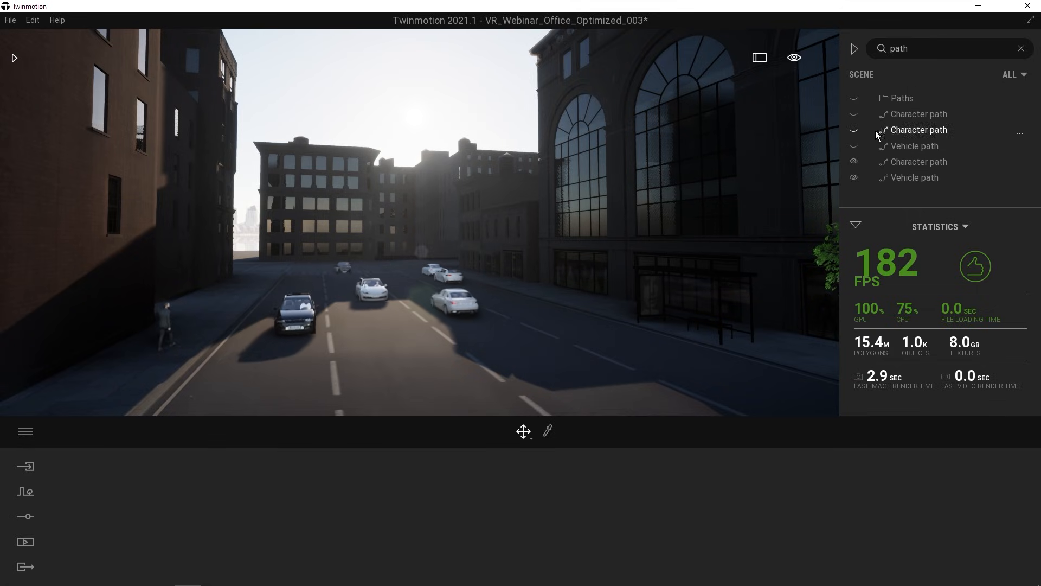
click(907, 178)
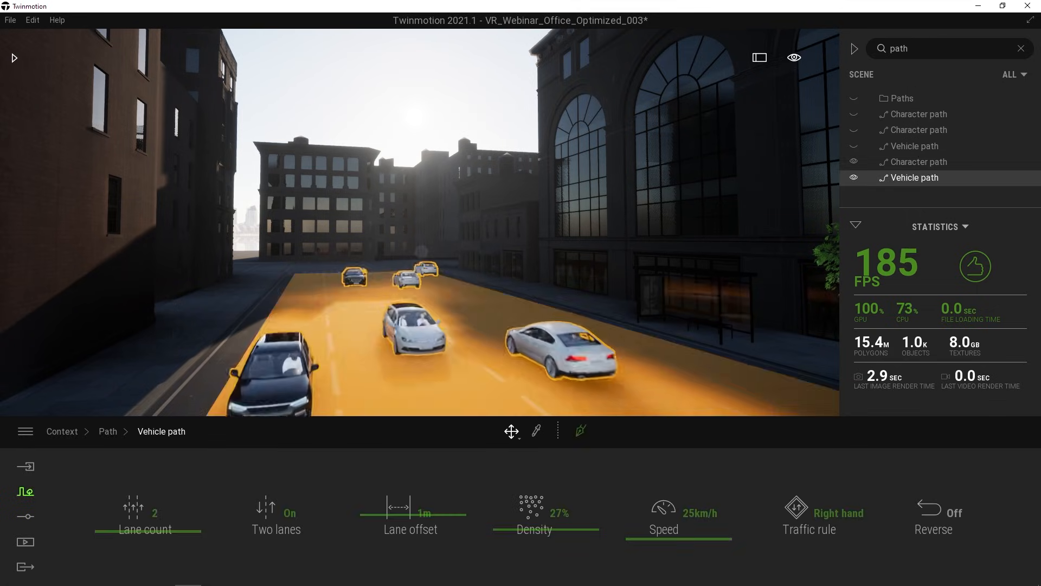
right_drag(423, 228, 350, 184)
key(w)
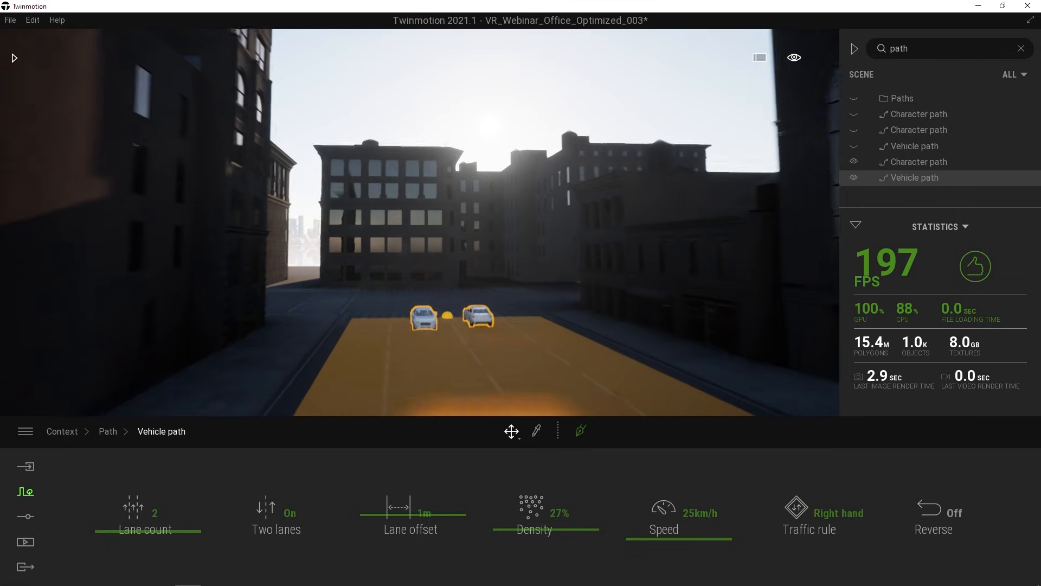
right_drag(466, 260, 380, 328)
click(376, 331)
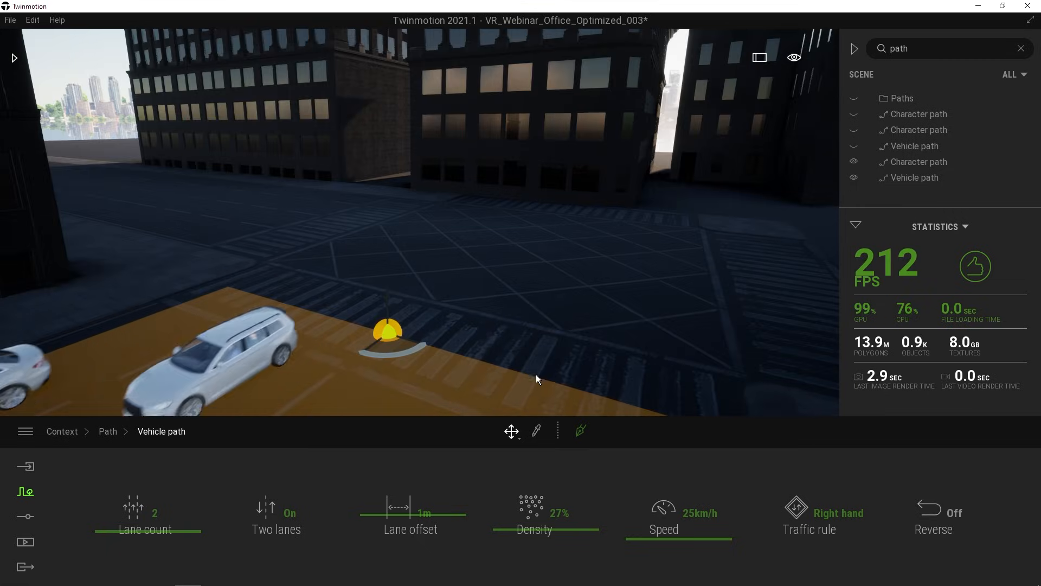
- Extend the vehicle path with the Pen tool from its end point across the intersection and around the curve into the adjoining street
click(580, 431)
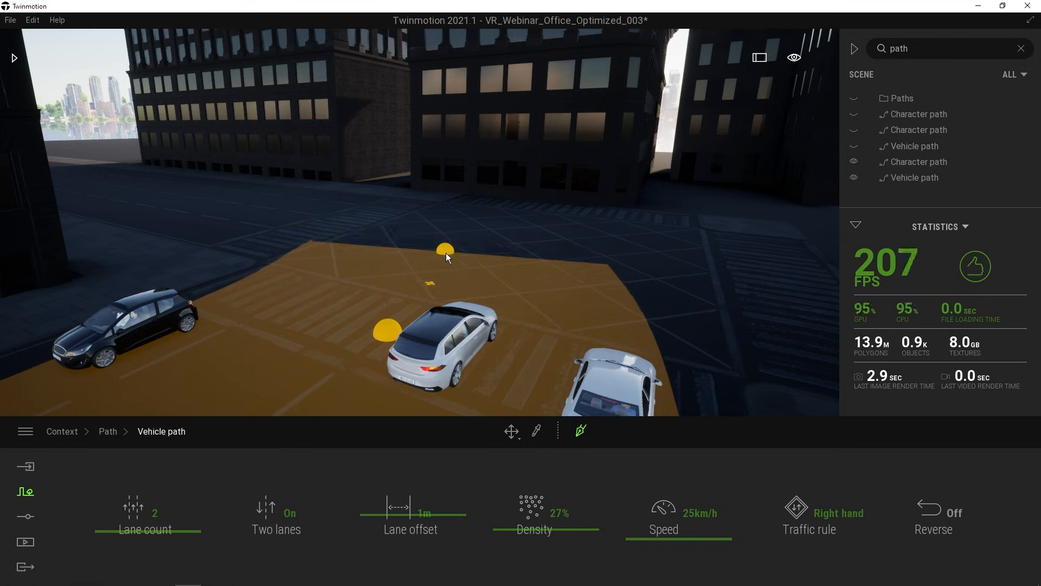
click(448, 264)
click(400, 218)
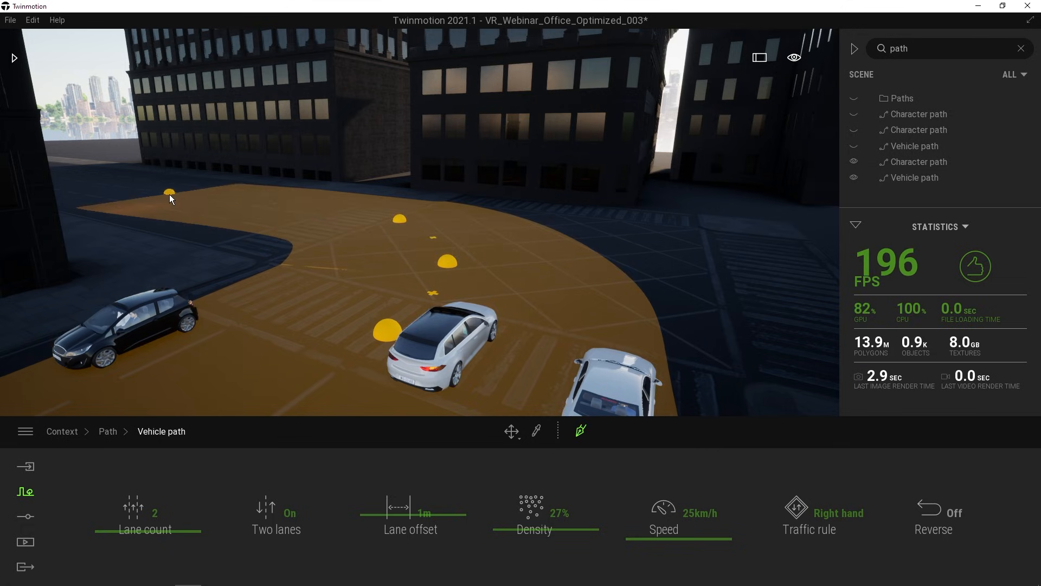
double_click(119, 187)
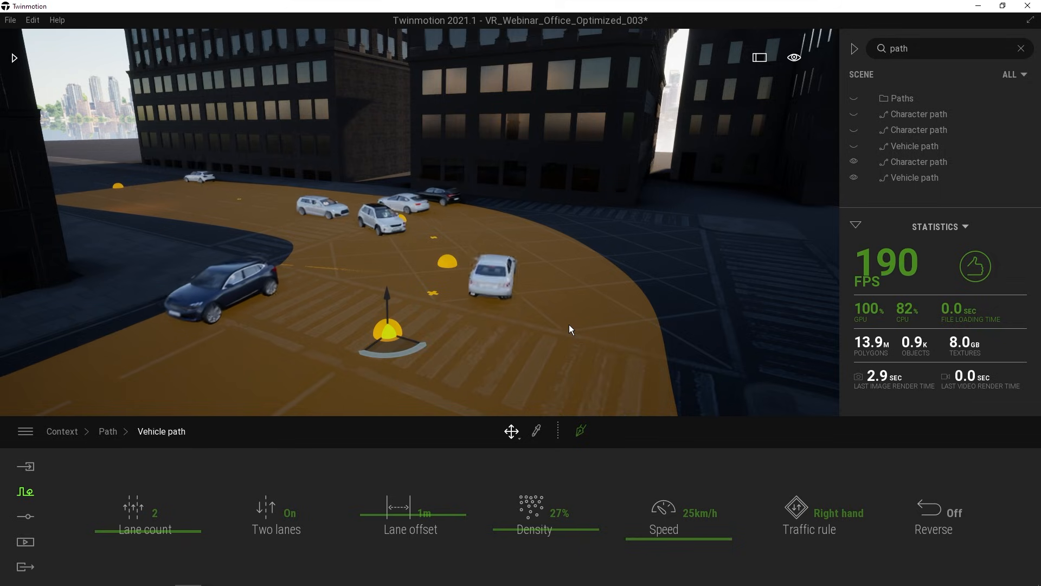
right_drag(569, 327, 597, 326)
key(w)
key(d)
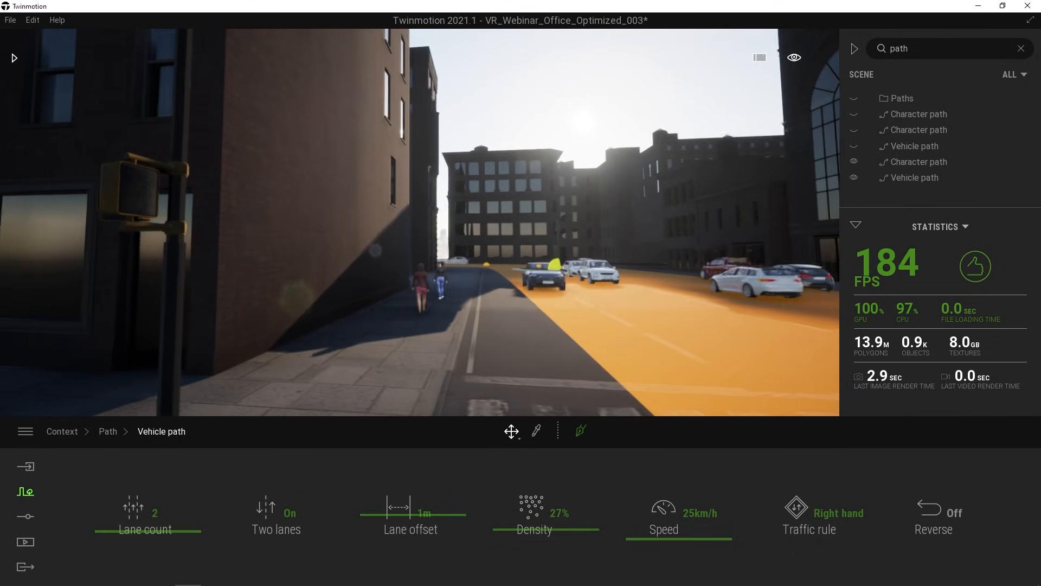
click(519, 269)
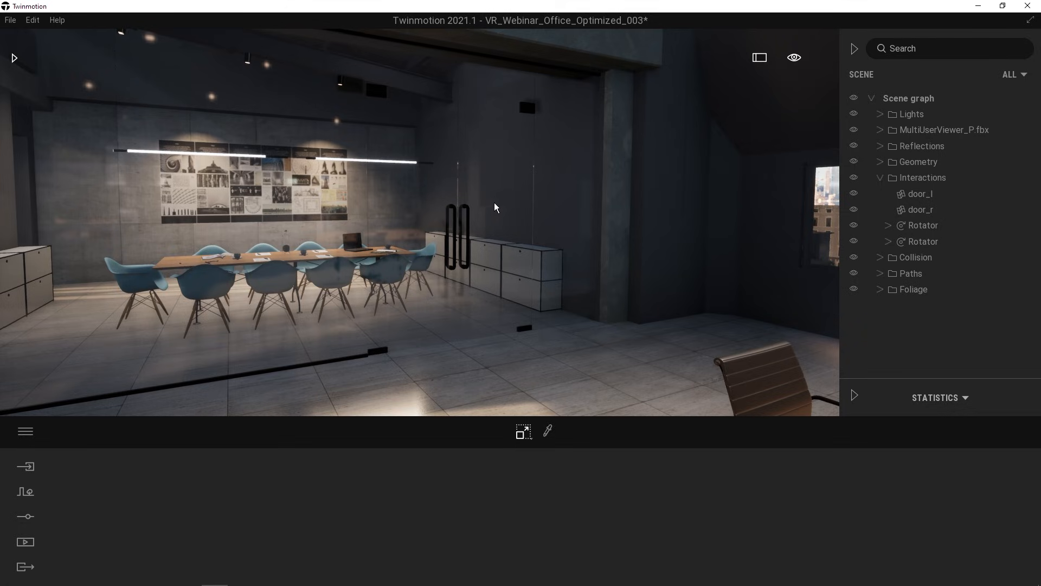
- Try rotating the meeting room's glass door leaf door_r by hand about its pivot, and undo the rotation
click(462, 210)
click(451, 212)
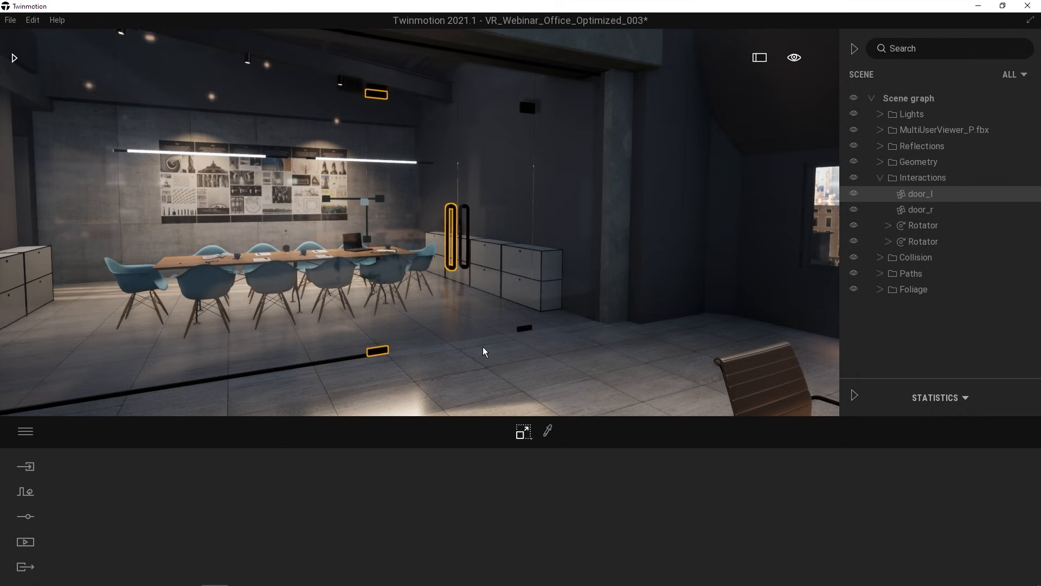
click(489, 326)
right_drag(489, 325, 341, 325)
key(w)
key(d)
key(w)
key(s)
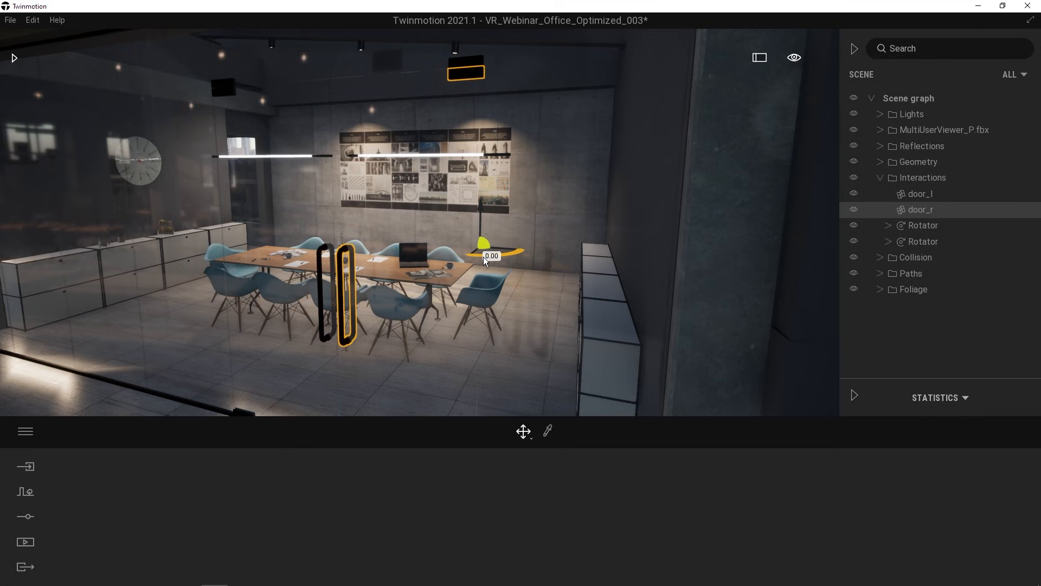
mouse_move(483, 257)
mouse_down()
mouse_move(529, 263)
mouse_move(446, 261)
mouse_move(522, 273)
mouse_move(502, 276)
mouse_move(471, 255)
mouse_up()
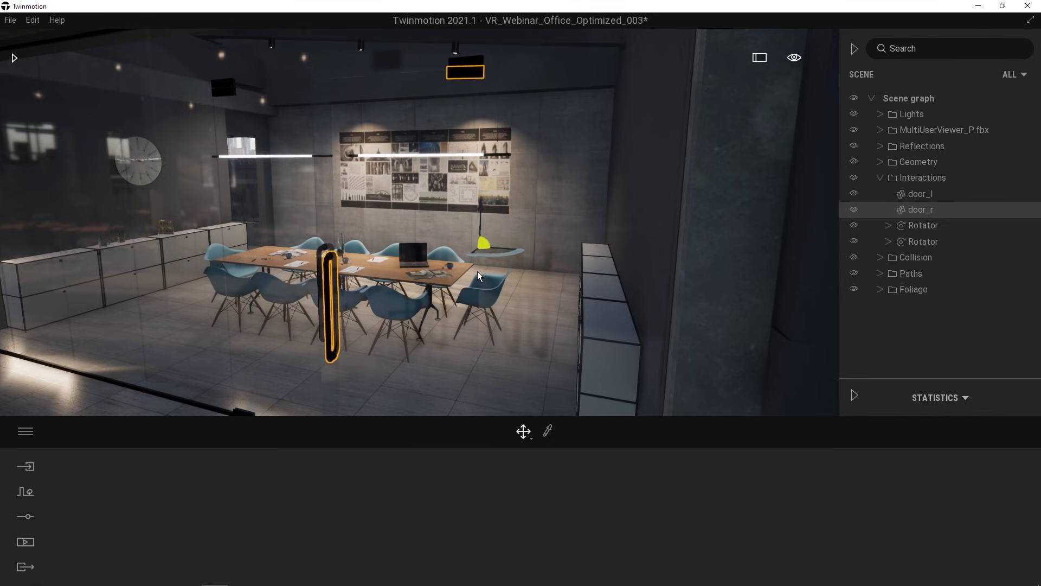
key(ctrl+z)
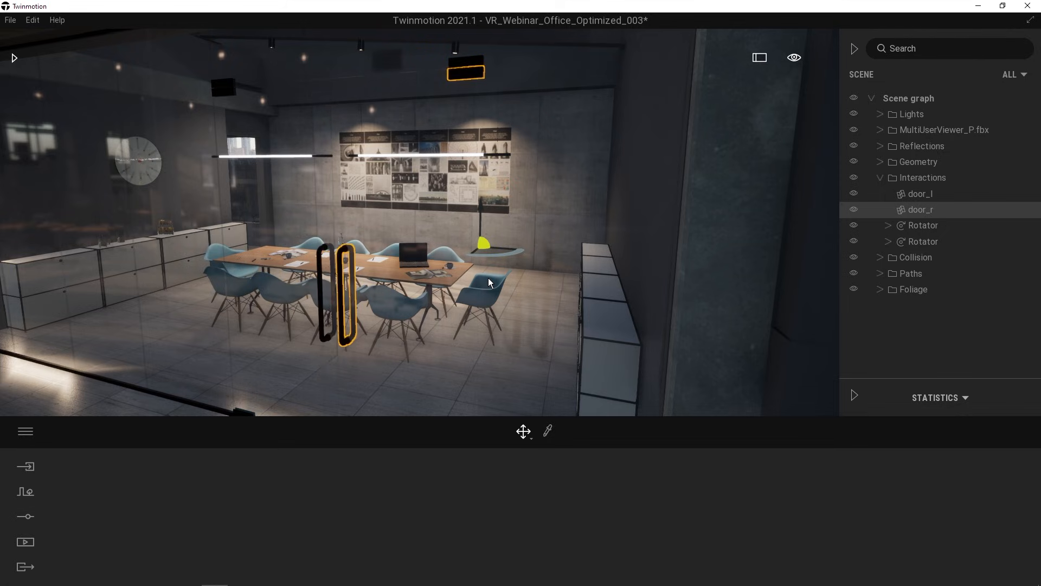
- Browse the library's Animators to the Rotators collection with the meeting room entrance in view
key(s)
right_drag(489, 278, 522, 281)
key(w)
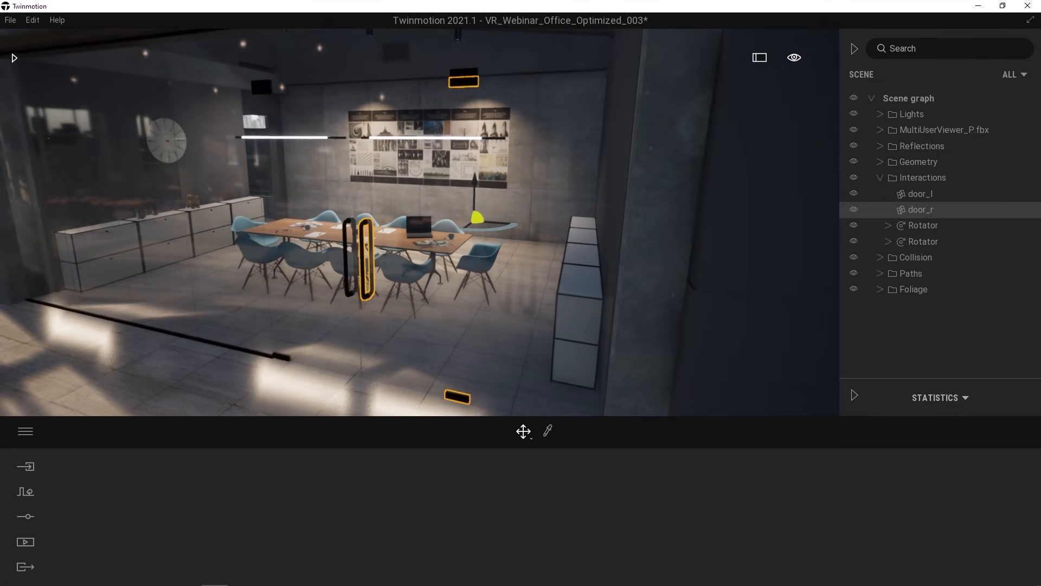
click(14, 57)
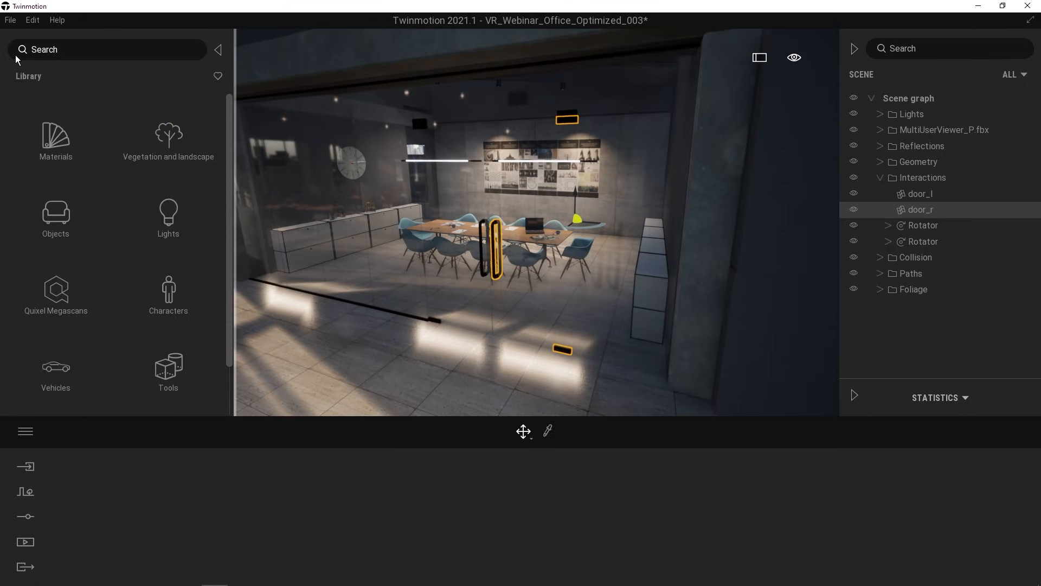
click(174, 370)
click(61, 292)
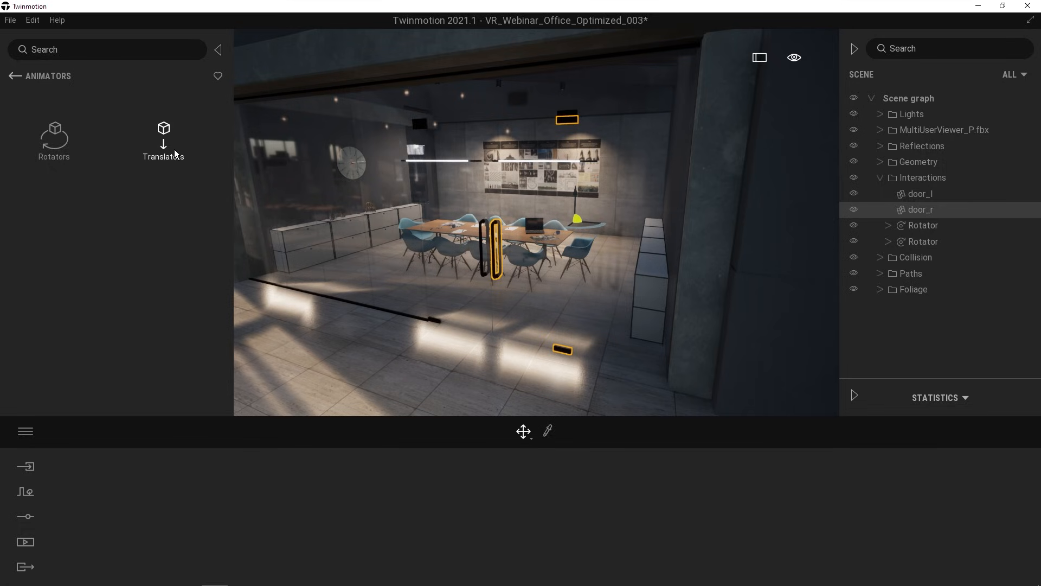
click(60, 142)
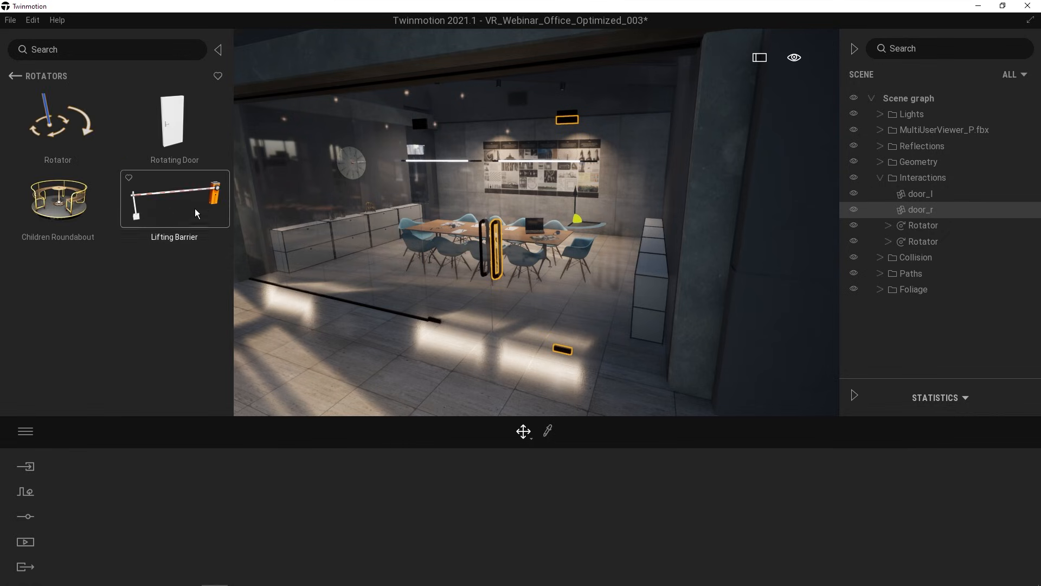
- Place a ready-made Rotating Door on the floor in front of the meeting room's glass wall
drag(170, 118, 396, 346)
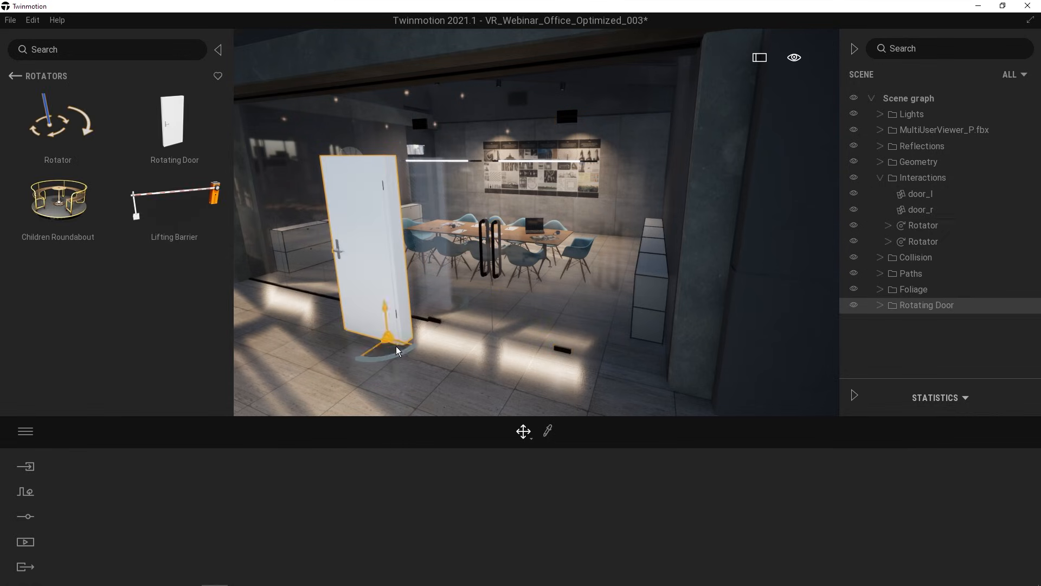
right_drag(393, 370, 328, 352)
key(w)
key(a)
key(d)
key(s)
key(w)
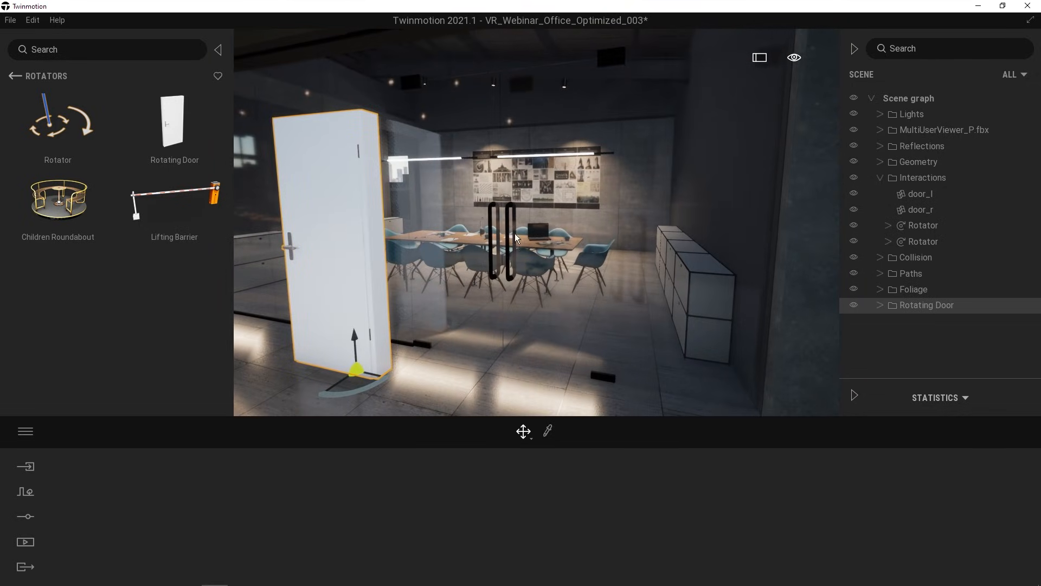
- Delete the door leaf from the Rotating Door, and remove the rest of the assembly with its casing
click(327, 246)
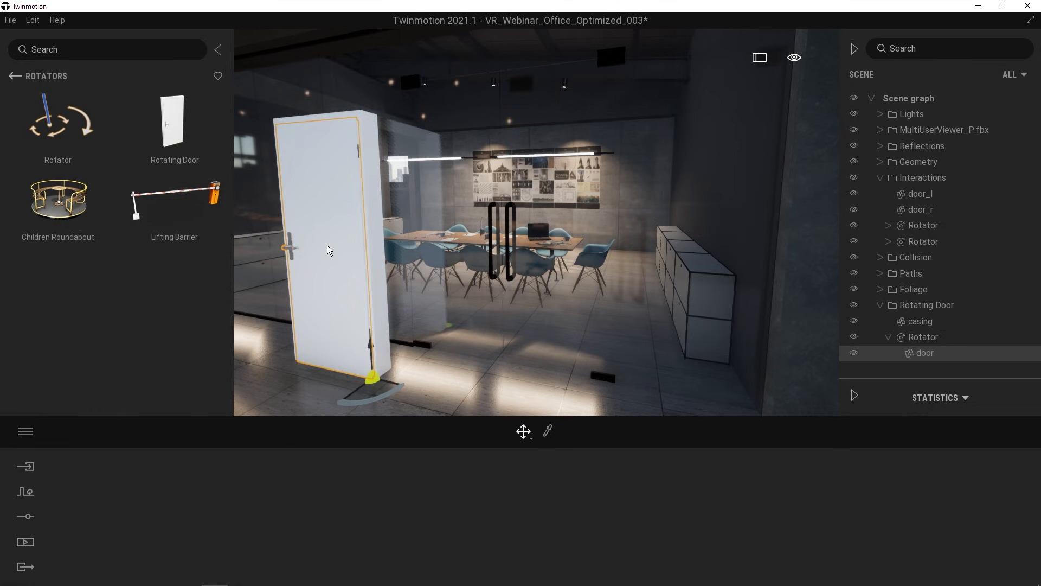
key(Delete)
click(376, 231)
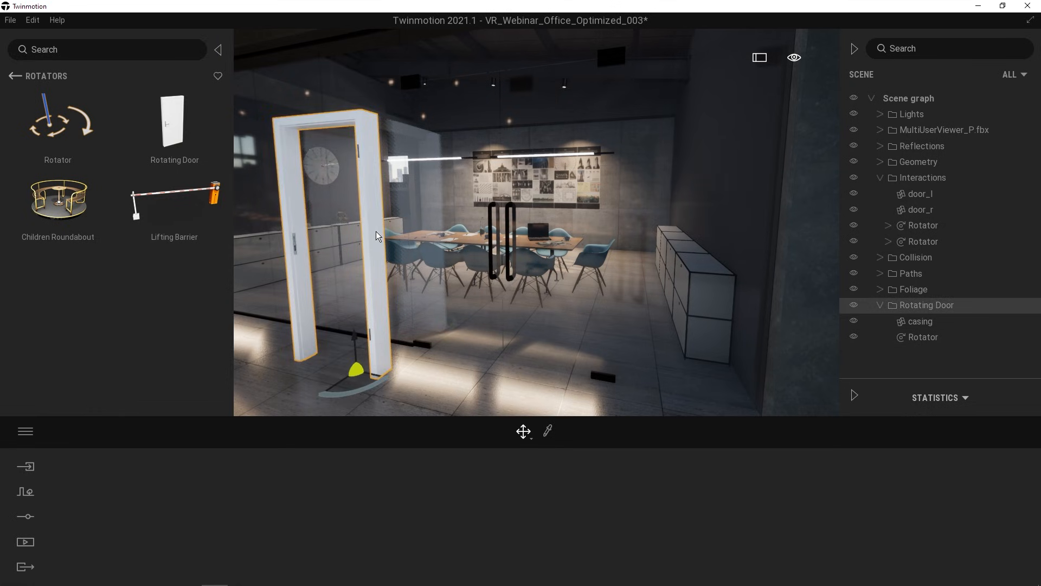
key(Delete)
- Place a Rotator on the floor beside the lower hinge of the glass door leaf door_r
key(s)
right_drag(319, 252, 341, 265)
key(w)
key(s)
drag(48, 131, 573, 364)
- Align the Rotator's axis with the hinge of door_r by moving it along both floor directions
right_drag(622, 279, 684, 309)
key(w)
key(a)
key(w)
right_drag(552, 361, 523, 330)
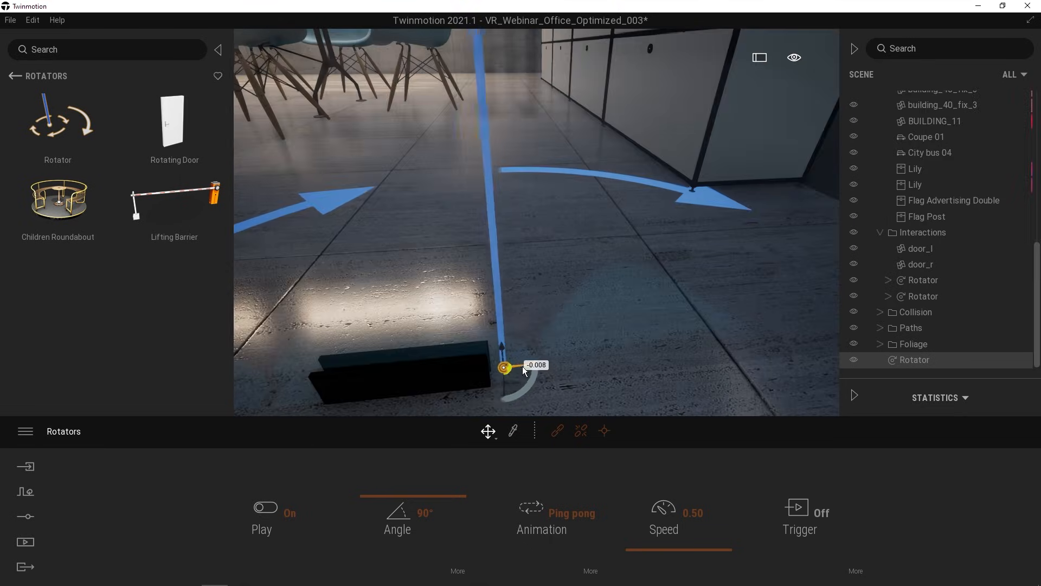
drag(522, 366, 511, 372)
shift+middle_drag(511, 372, 583, 321)
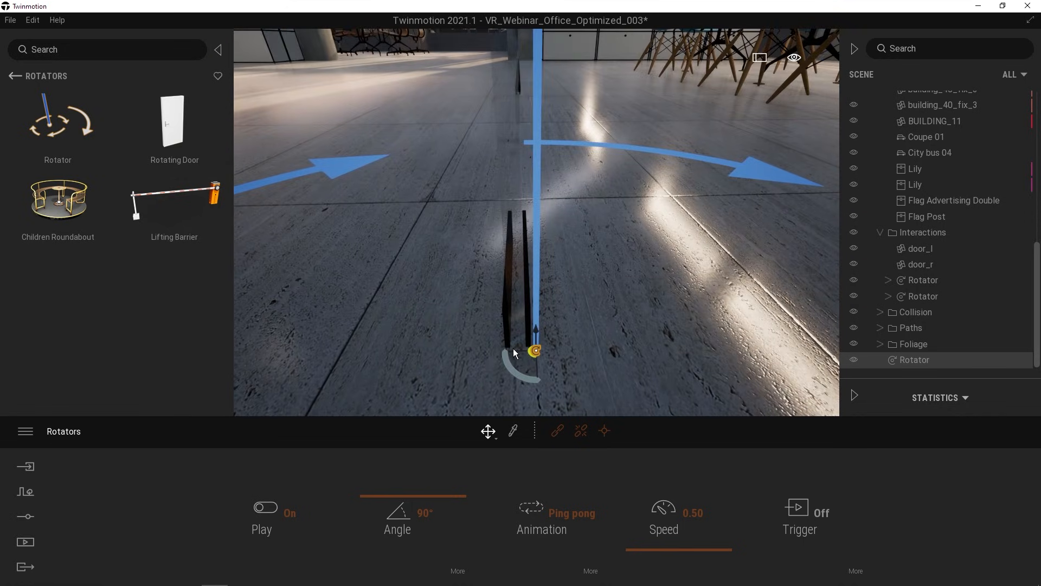
drag(513, 353, 492, 354)
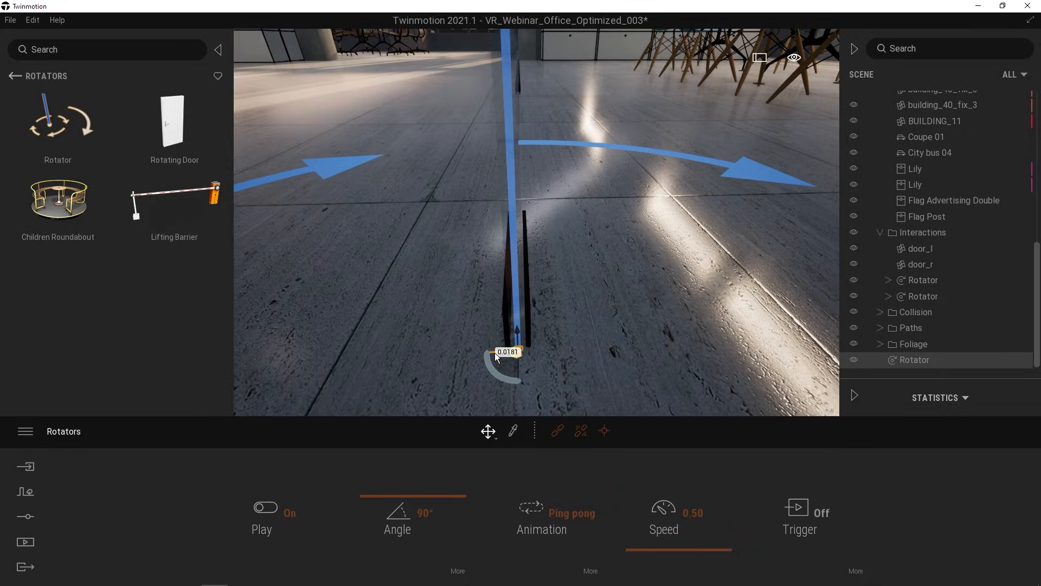
shift+middle_drag(492, 355, 515, 352)
key(s)
right_drag(516, 353, 472, 306)
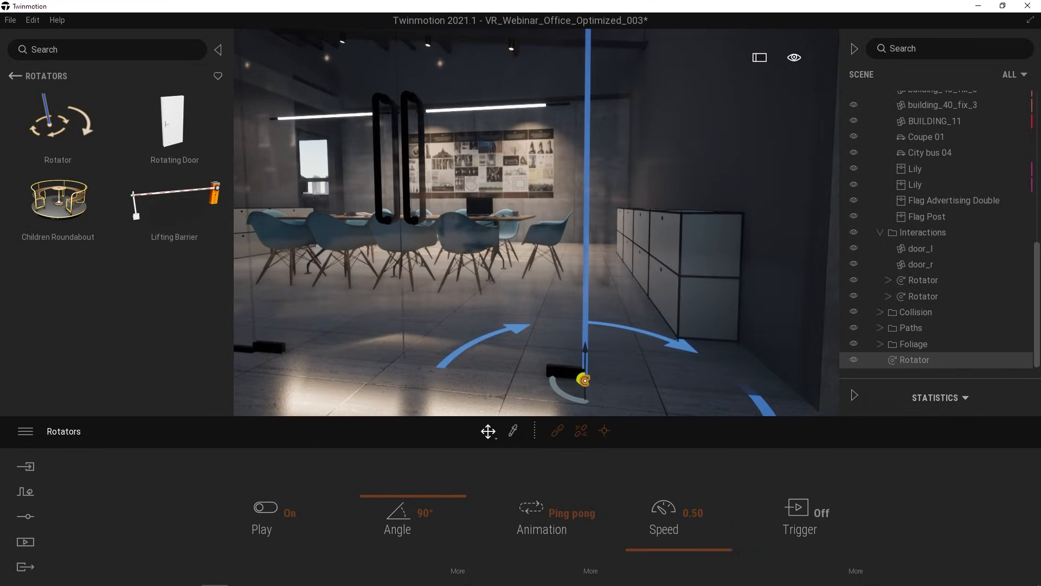
- Nest door_r under the new Rotator in the scene graph so that the rotator drives the door leaf
click(927, 250)
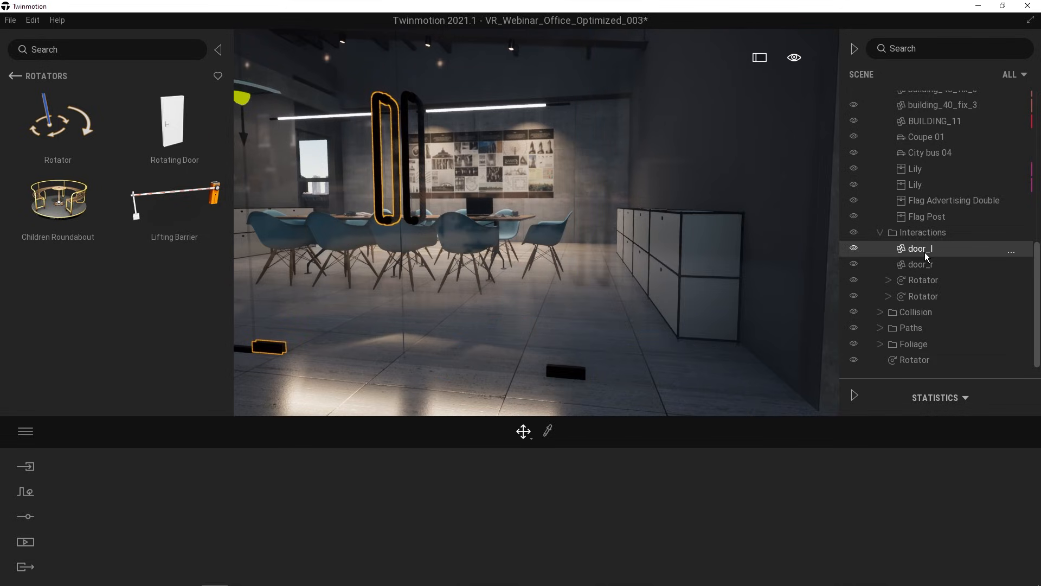
click(440, 197)
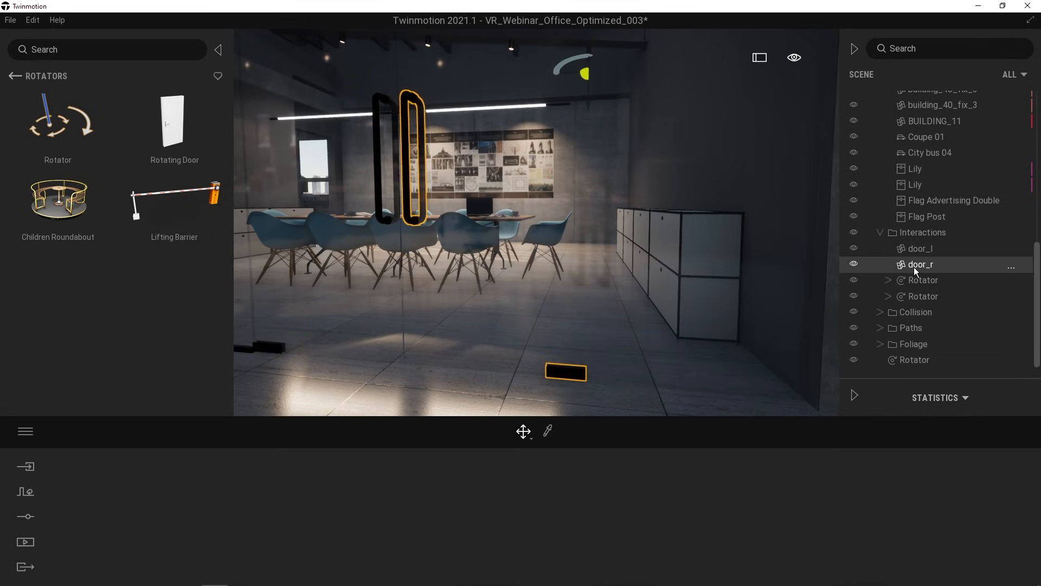
drag(915, 268, 904, 359)
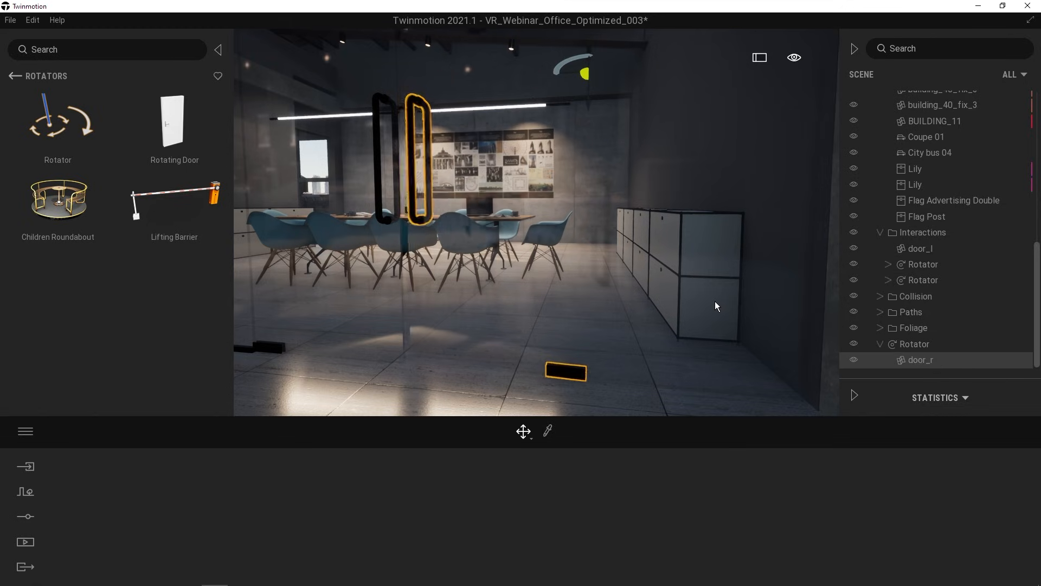
mouse_move(651, 318)
right_down()
mouse_move(629, 271)
mouse_move(722, 314)
mouse_move(656, 282)
mouse_move(602, 228)
mouse_move(651, 325)
mouse_move(661, 293)
mouse_move(624, 266)
mouse_move(646, 331)
right_up()
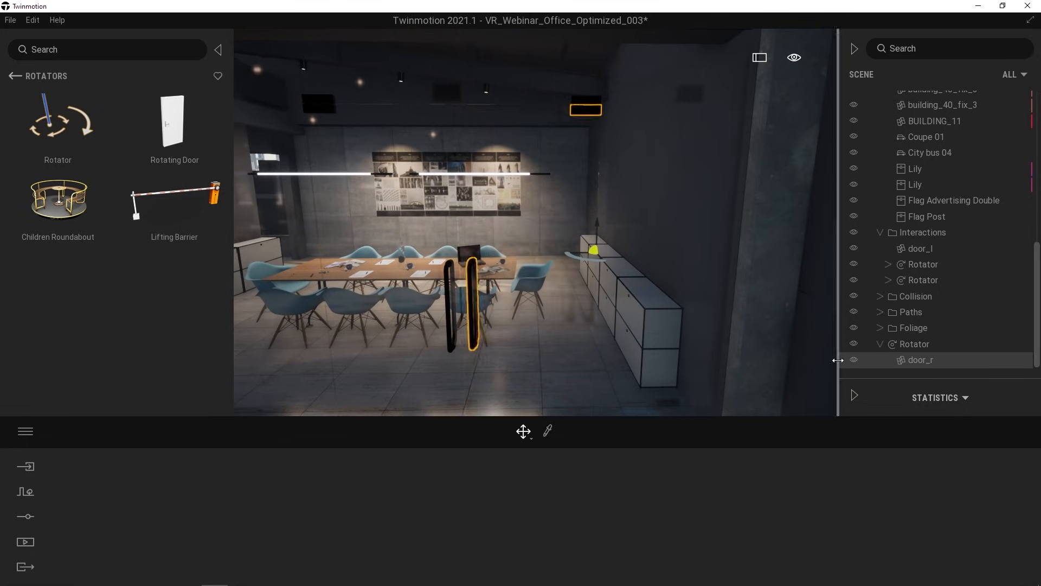
- Set the new Rotator's angle to -90° and its animation mode to Loop
click(915, 346)
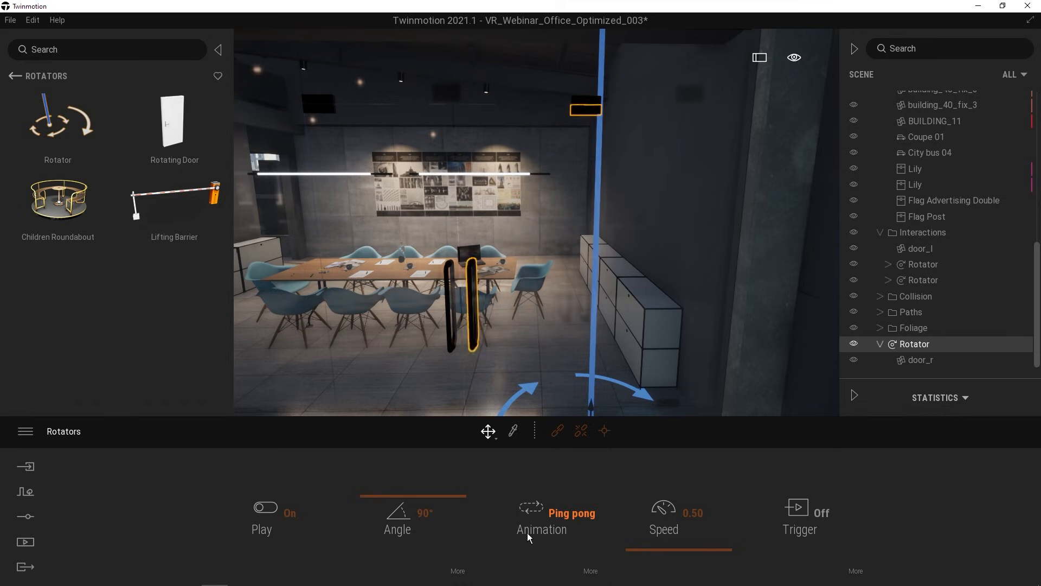
click(273, 511)
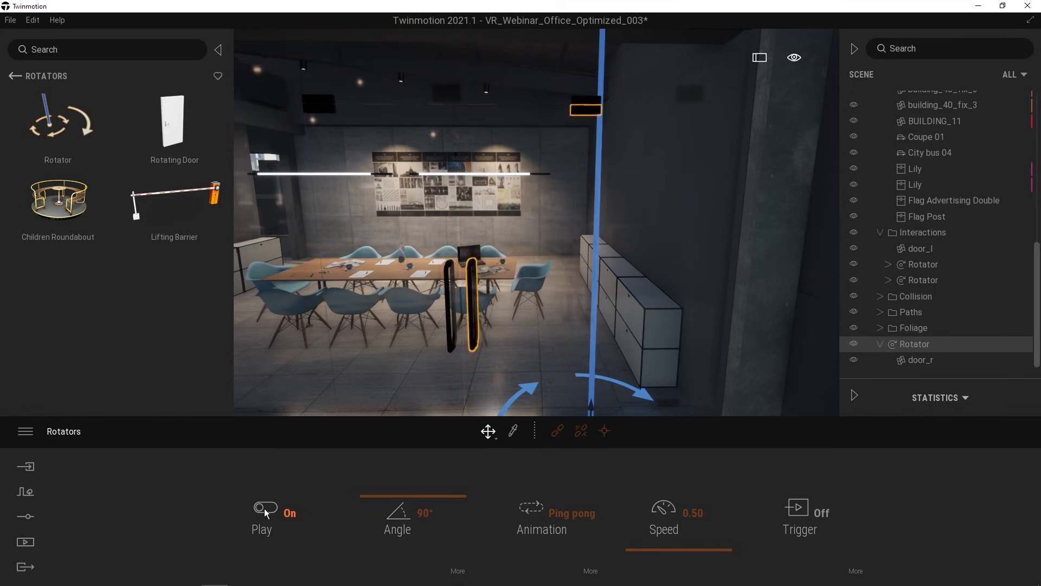
drag(384, 496, 392, 523)
click(429, 513)
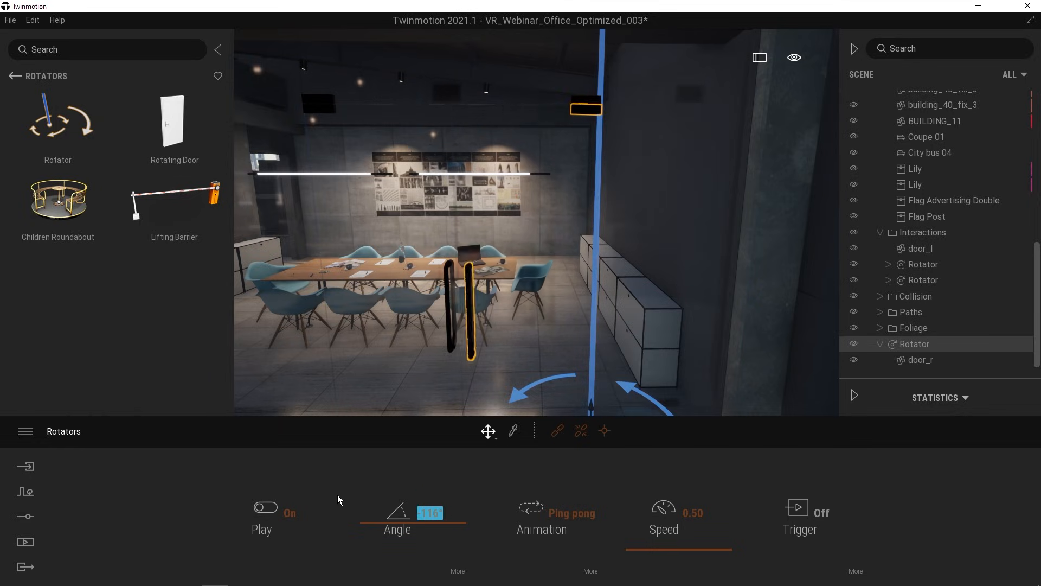
text(-90)
key(Return)
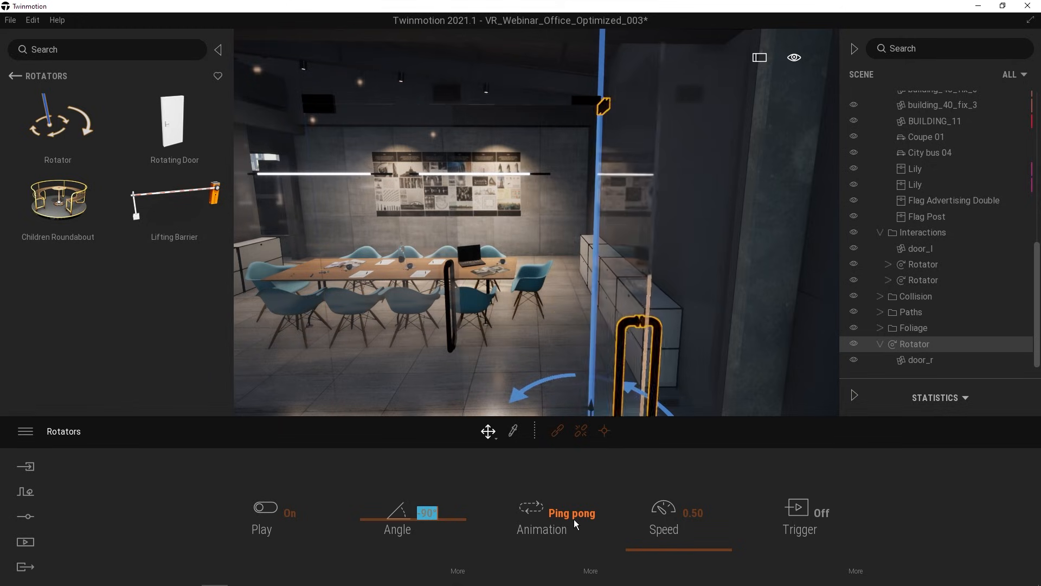
click(576, 522)
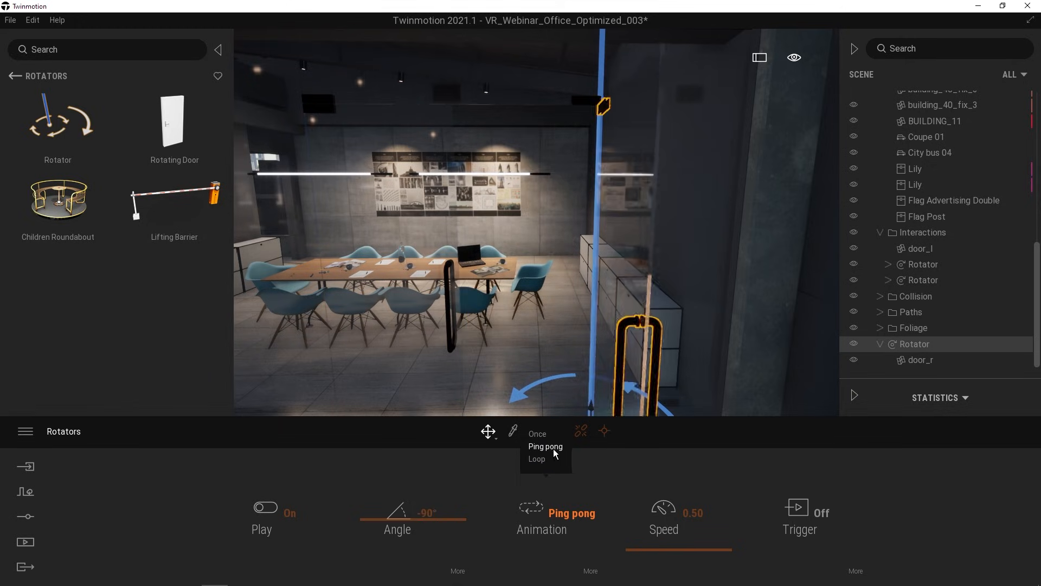
click(539, 461)
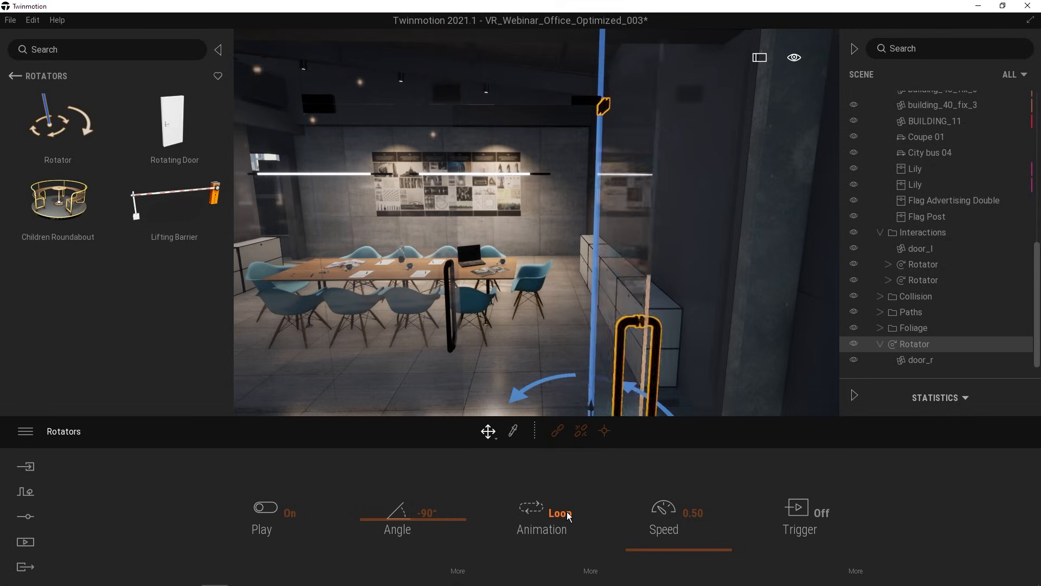
- Set the door_r Rotator's animation to Once, switch its trigger on and open the choice of trigger types
click(567, 514)
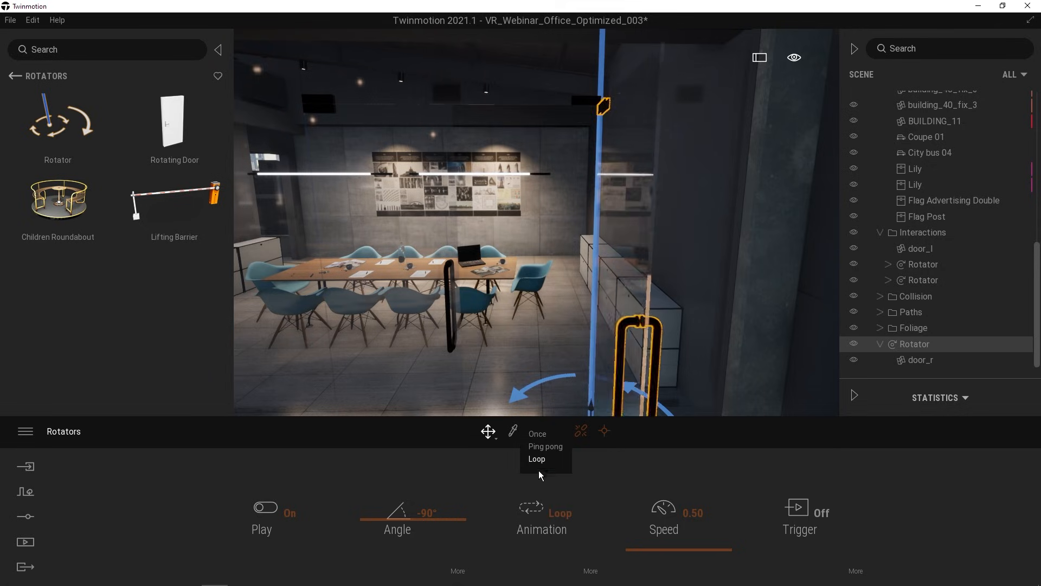
click(538, 434)
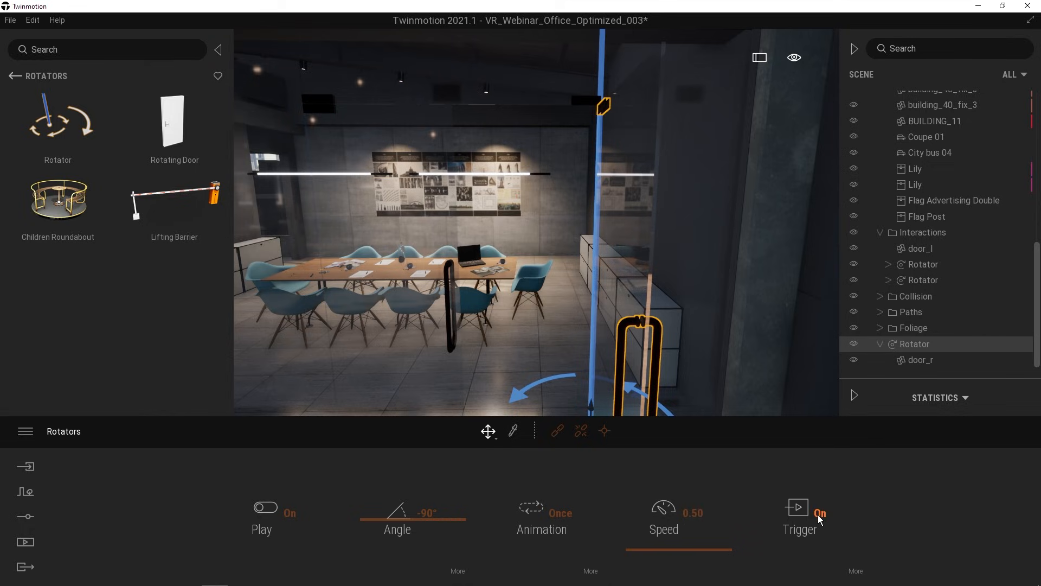
click(855, 573)
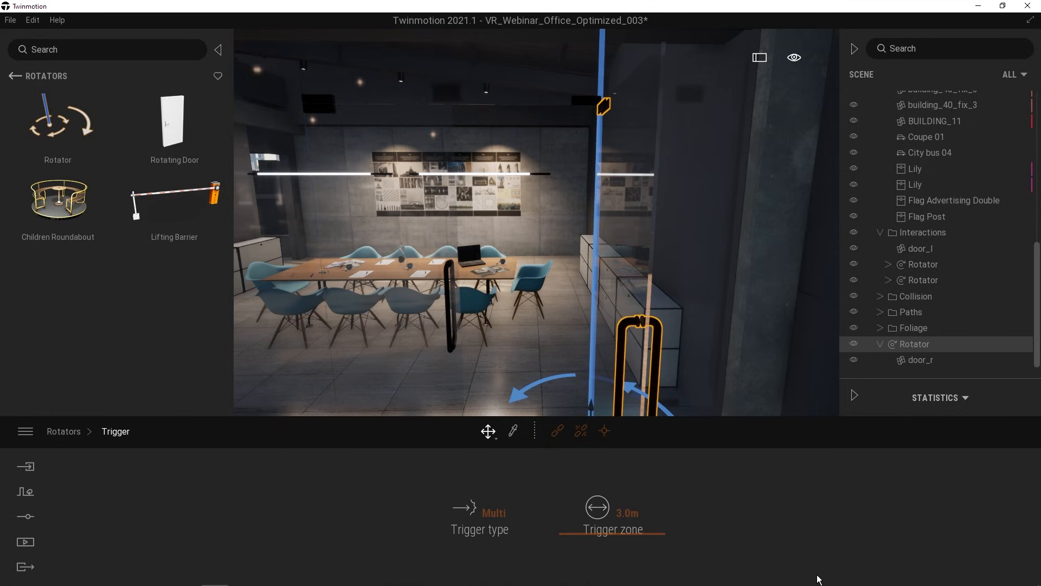
click(500, 516)
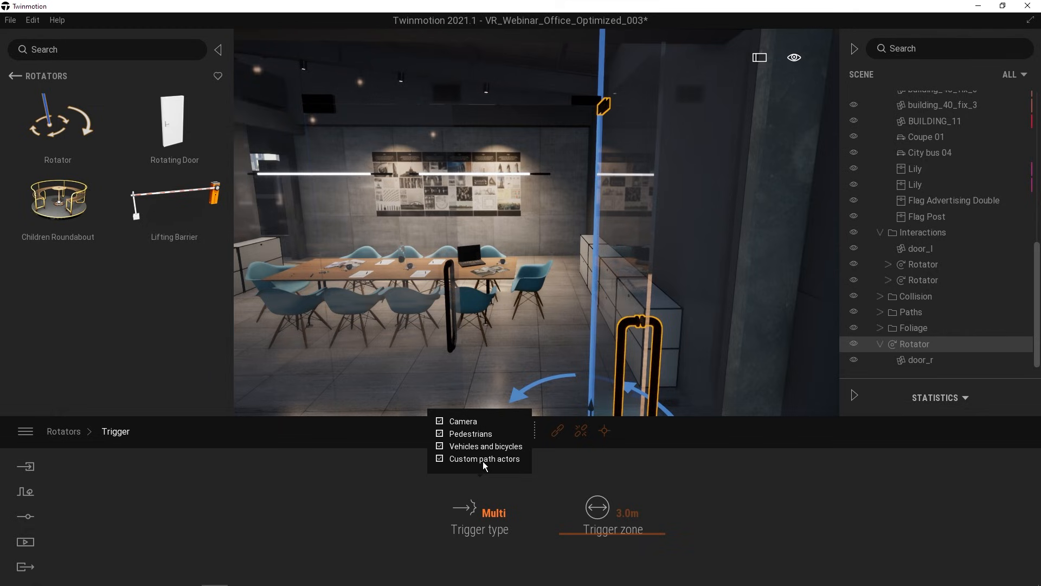
- Try a 6 m trigger zone on the door_r Rotator and test it by approaching and leaving the door
right_drag(575, 326, 535, 333)
key(s)
key(w)
key(s)
drag(640, 513, 549, 513)
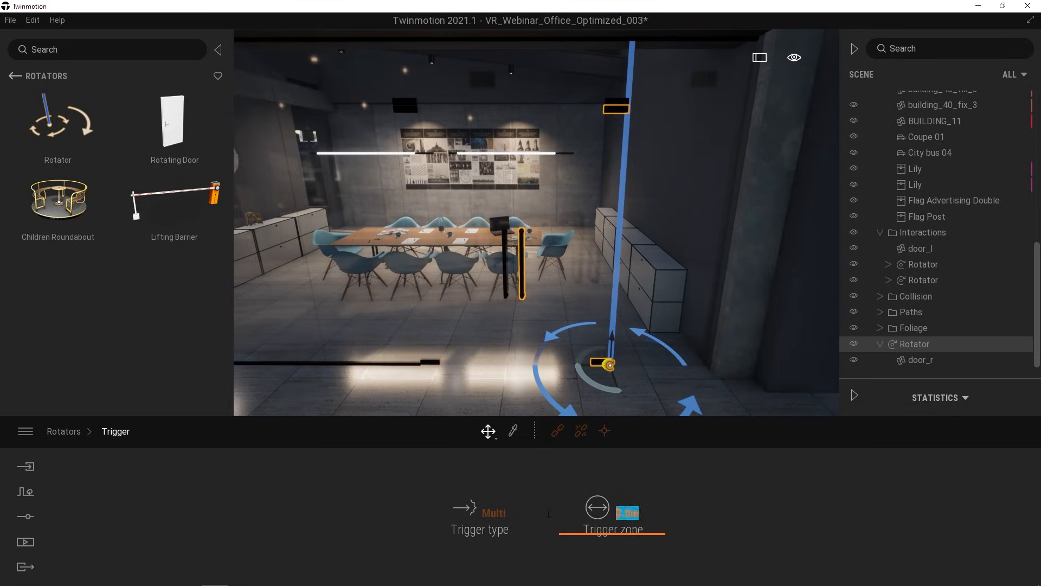
text(6)
key(Return)
mouse_move(542, 347)
right_down()
mouse_move(561, 350)
mouse_move(545, 352)
mouse_move(546, 366)
mouse_move(554, 337)
mouse_move(544, 350)
mouse_move(664, 349)
mouse_move(542, 352)
right_up()
key(s)
key(w)
- Set the door_r Rotator's trigger zone to 3 m and test it by approaching and leaving the door
click(627, 513)
text(3)
key(Return)
key(w)
key(s)
key(w)
key(s)
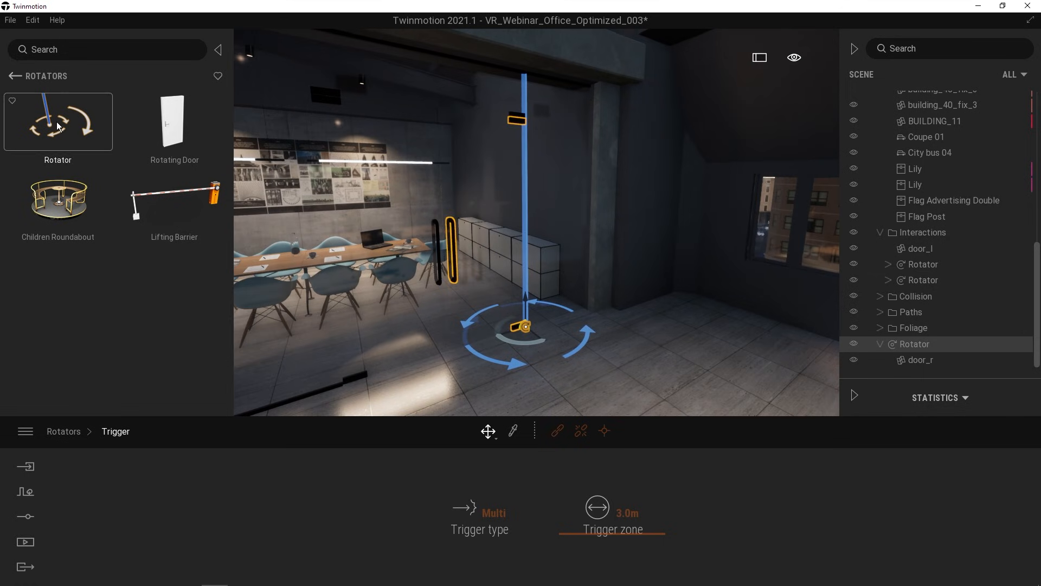
- Place another Rotator on the floor by the door_l leaf and align its axis with that leaf's lower hinge
drag(58, 121, 373, 382)
right_drag(373, 382, 364, 410)
key(w)
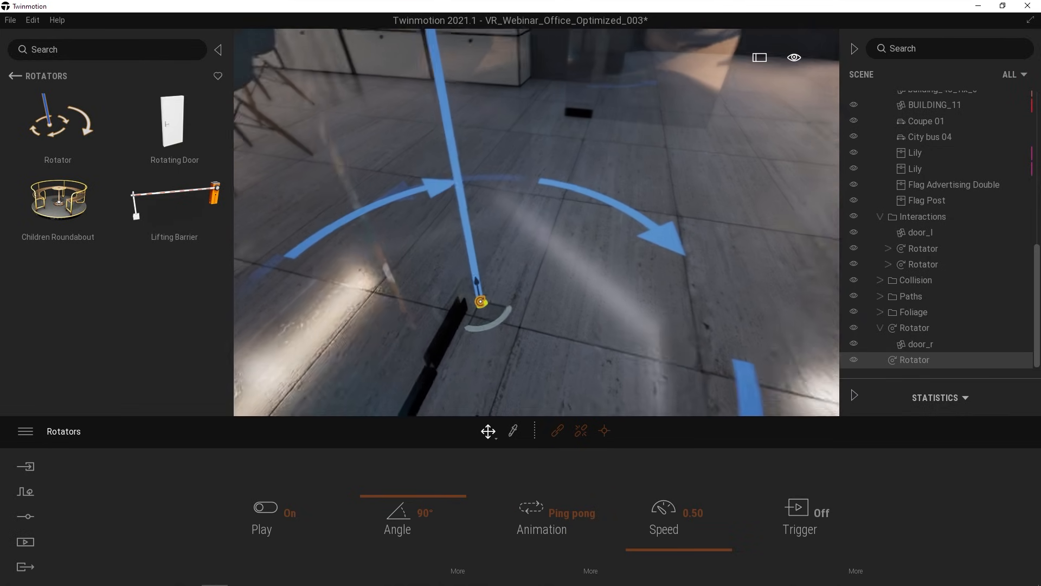
drag(480, 323, 425, 395)
right_drag(424, 395, 326, 385)
key(a)
key(d)
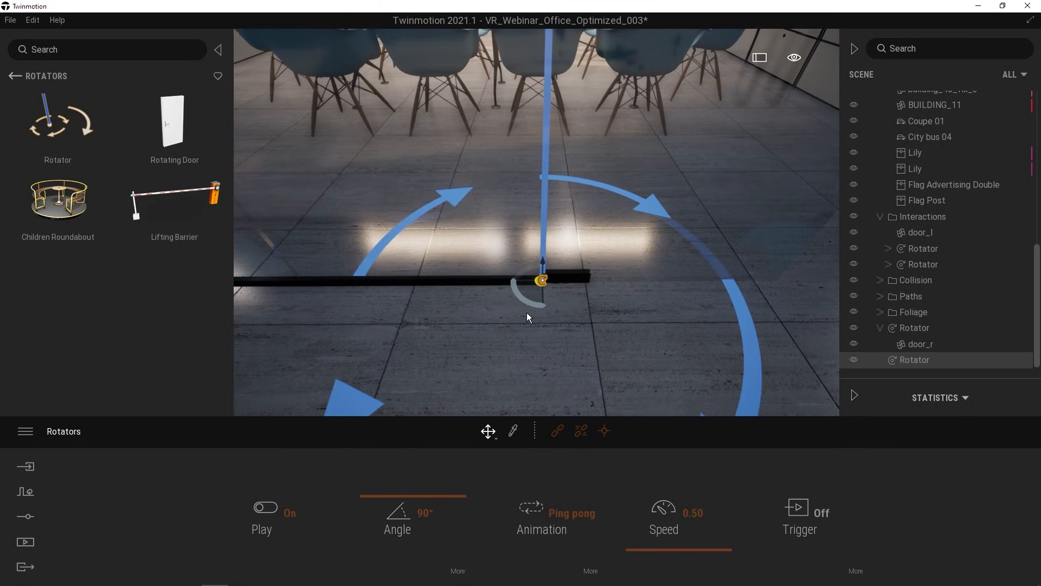
- Nest door_l under the newly placed Rotator in the scene graph so that it drives the leaf
click(916, 233)
drag(916, 233, 913, 360)
key(s)
right_drag(706, 337, 471, 288)
- Set the door_l Rotator's animation to Once and switch its trigger on, keeping the 90° angle
click(913, 349)
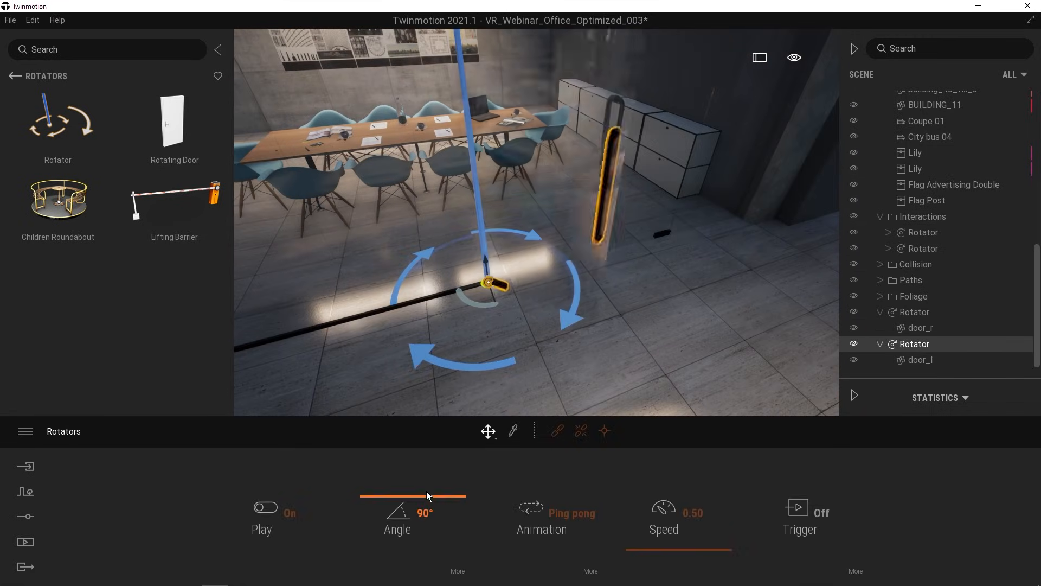
click(425, 512)
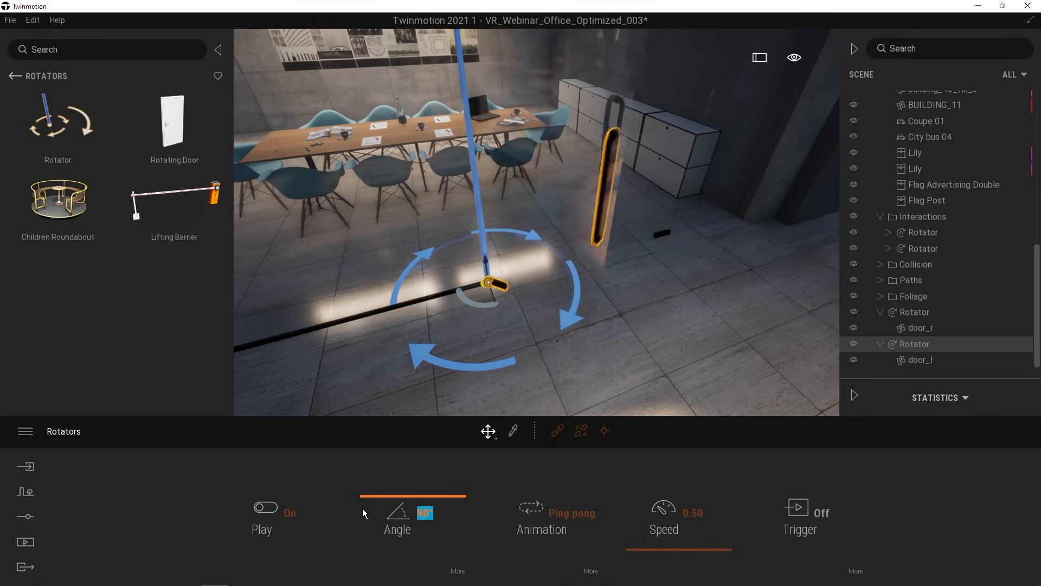
click(568, 514)
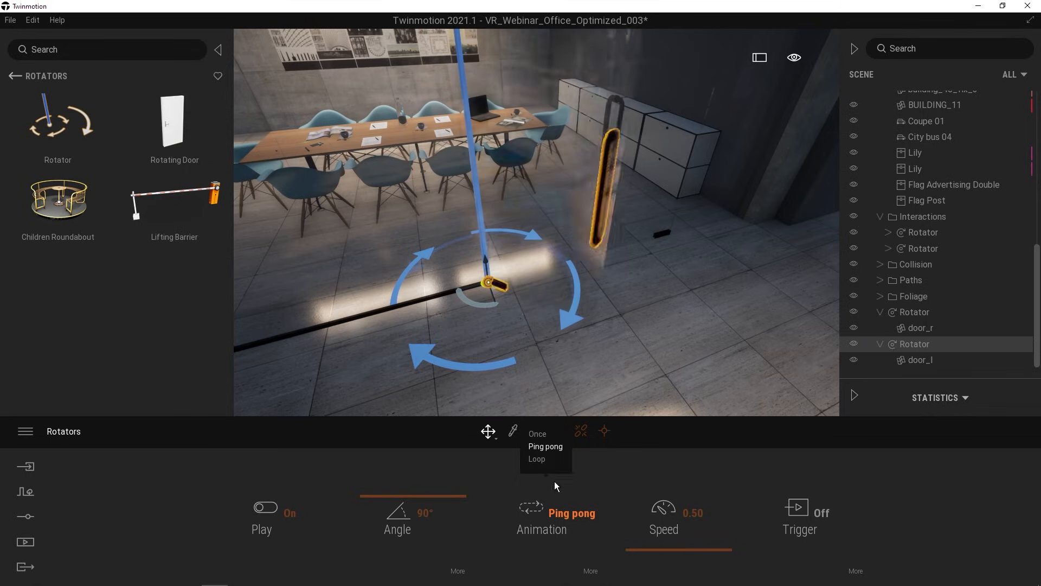
click(536, 432)
click(819, 514)
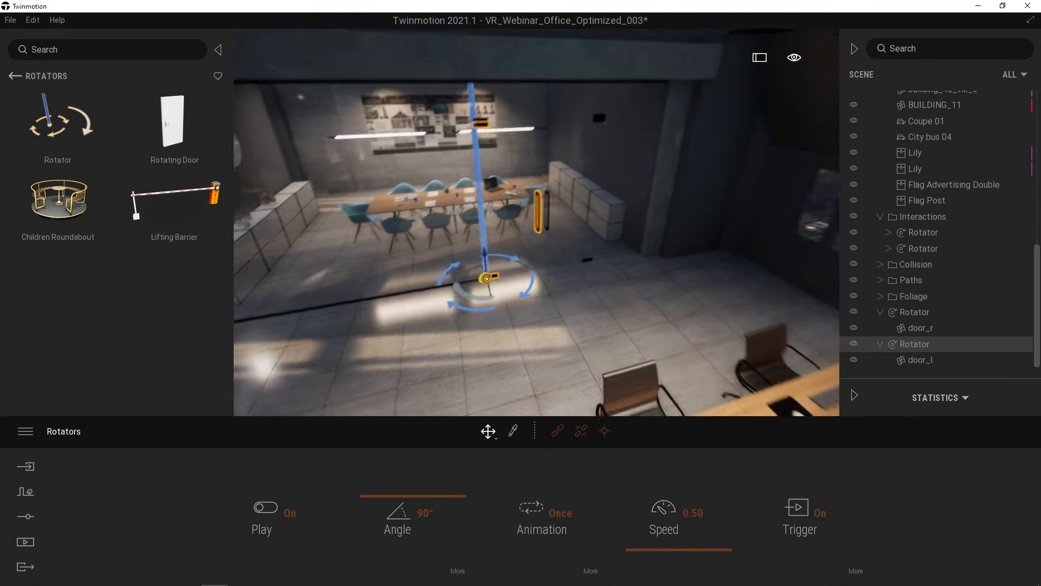
- Test both triggered glass doors by moving the camera toward, through and back out of the conference room doorway
key(w)
key(s)
mouse_move(555, 286)
right_down()
mouse_move(544, 290)
mouse_move(554, 287)
right_up()
right_drag(637, 348, 626, 356)
key(w)
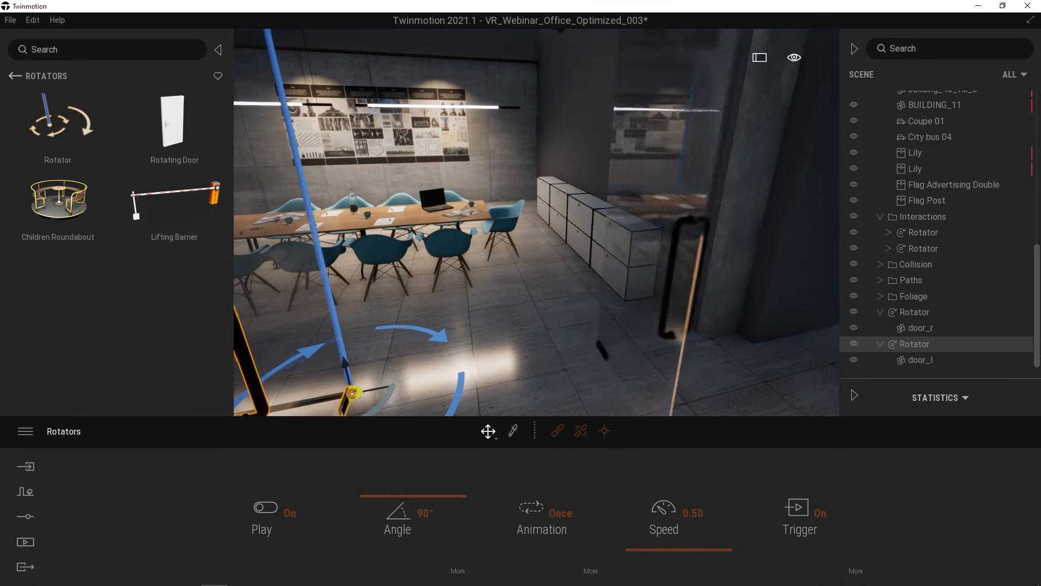
key(s)
key(w)
key(w)
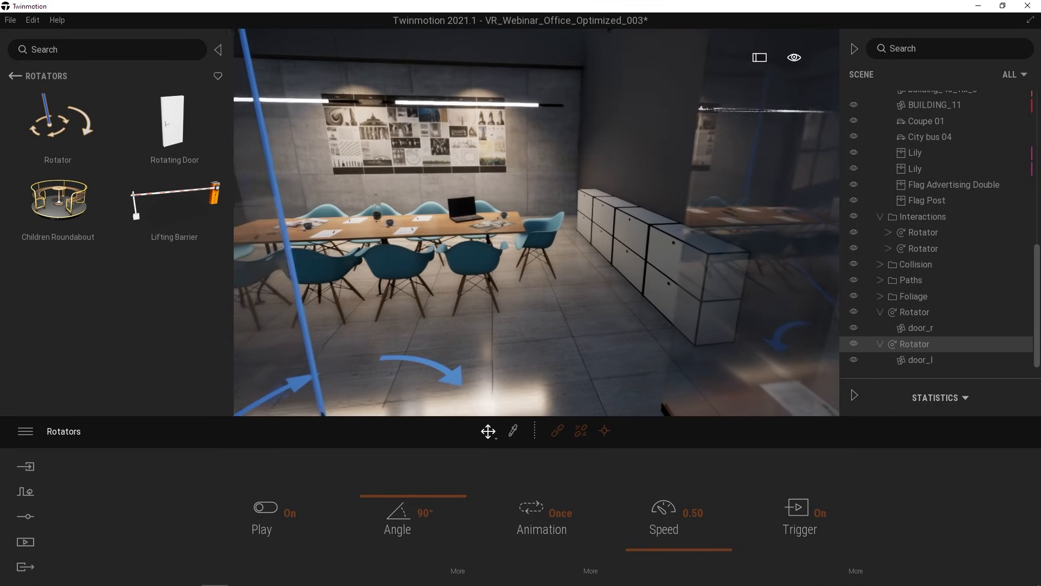
key(s)
key(w)
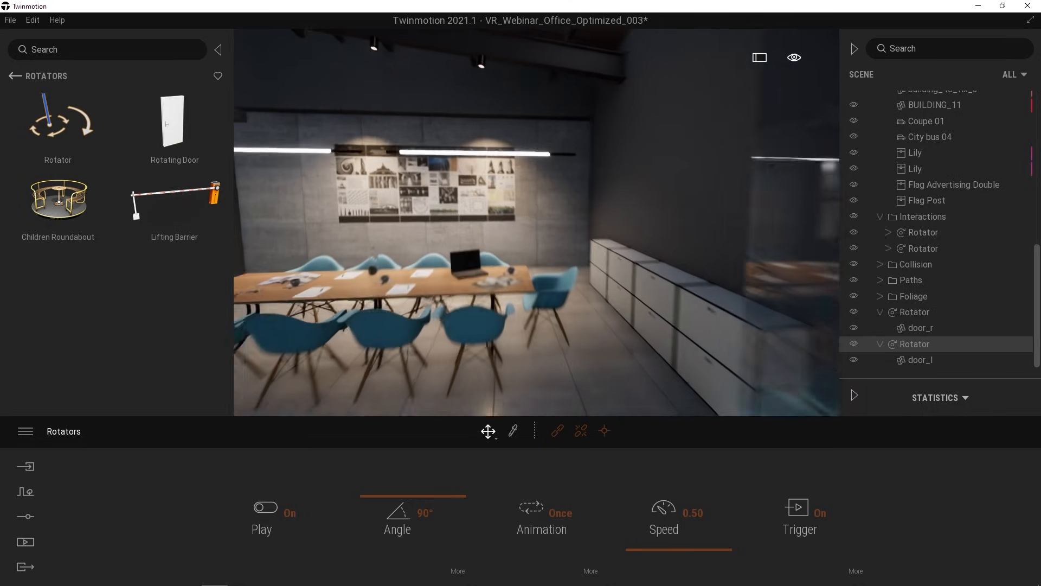
right_drag(627, 356, 402, 325)
key(s)
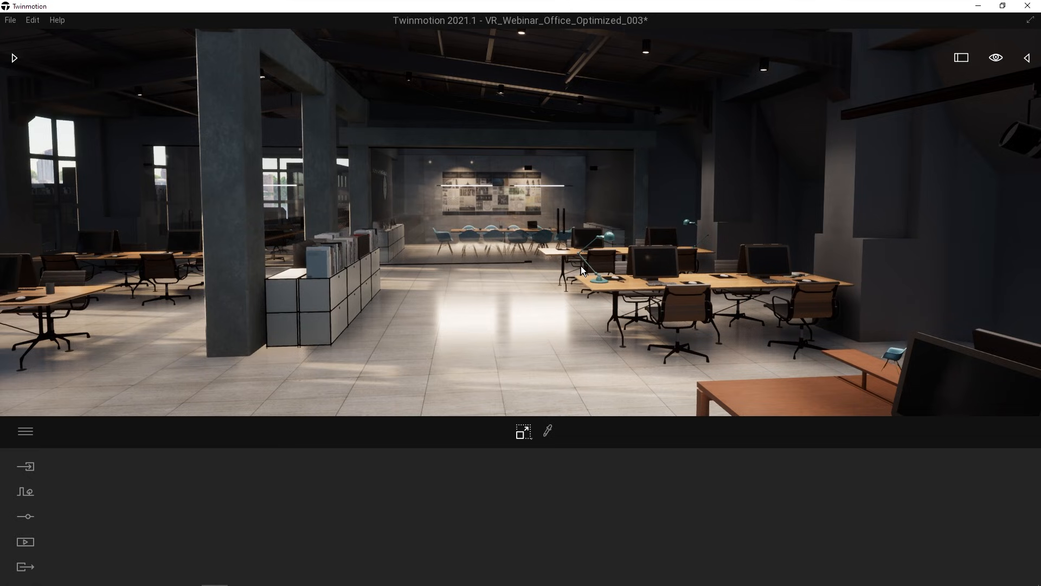
- Show the scene graph and expand the statistics to examine the scene's performance while turning the view
click(1027, 58)
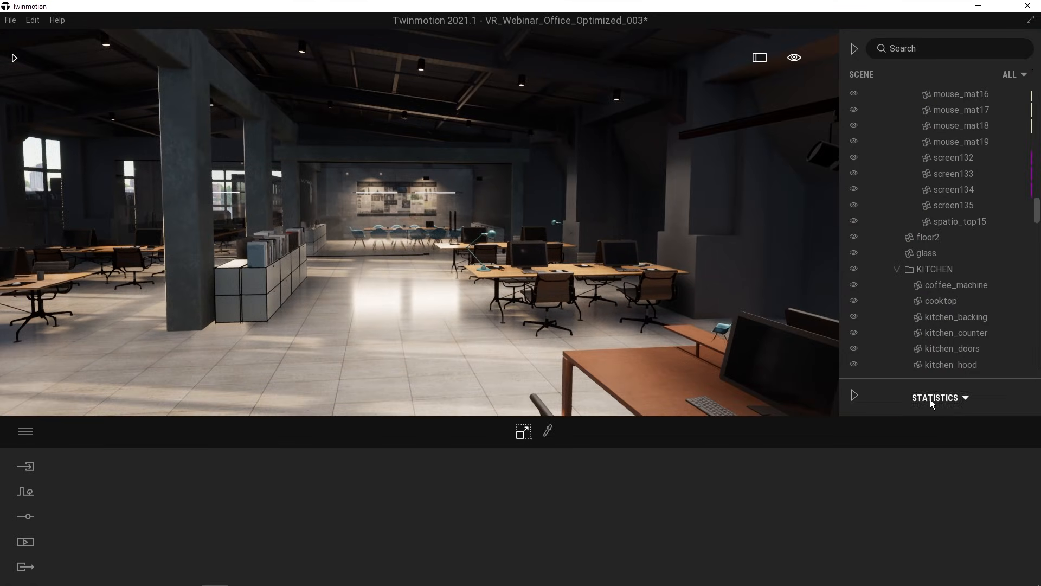
click(854, 396)
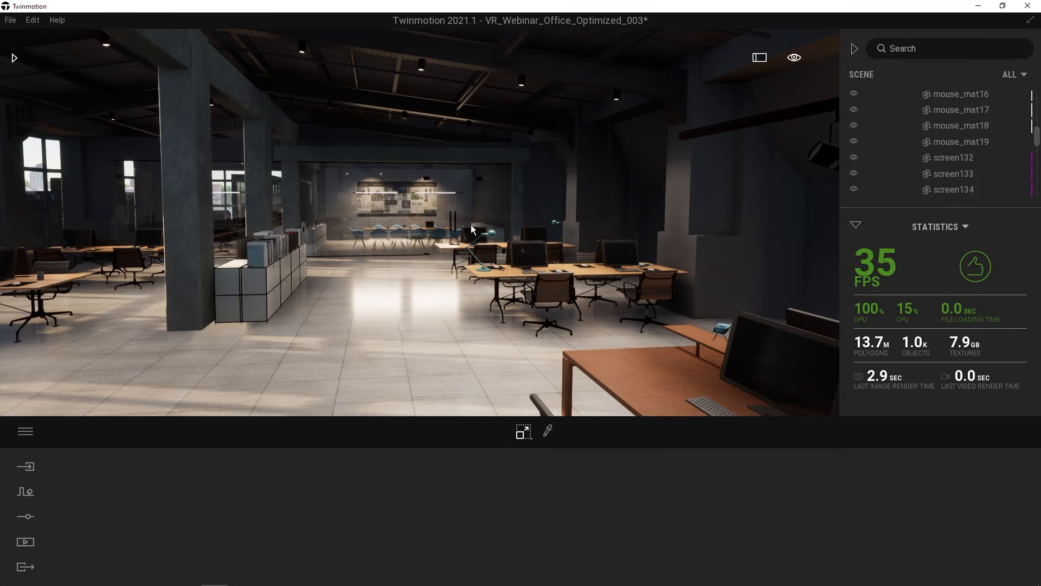
right_drag(446, 221, 336, 223)
right_drag(502, 206, 641, 230)
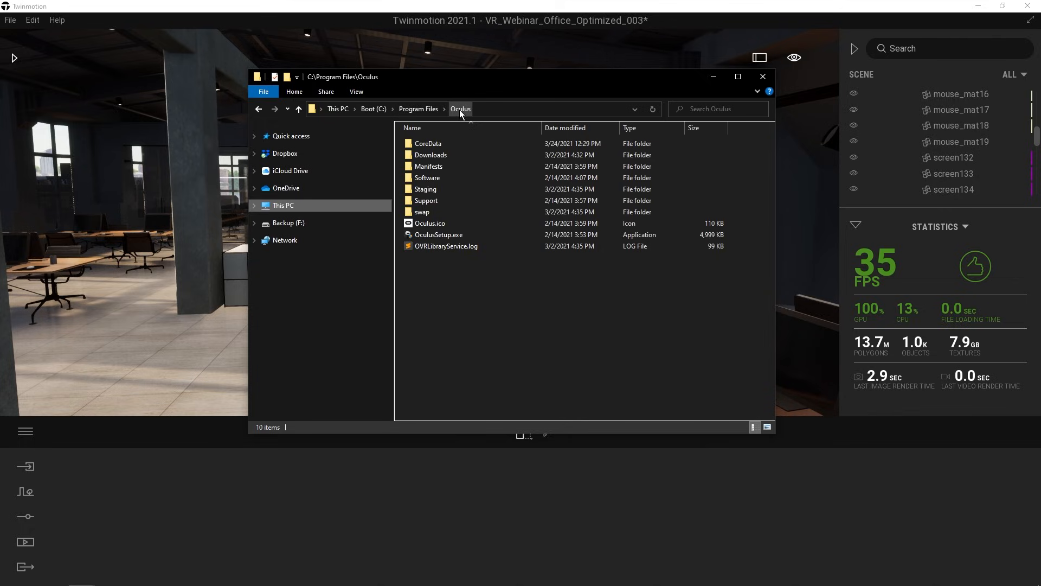
- In File Explorer, launch OculusDebugTool.exe from the Oculus folder's Support\oculus-diagnostics subfolder
double_click(432, 203)
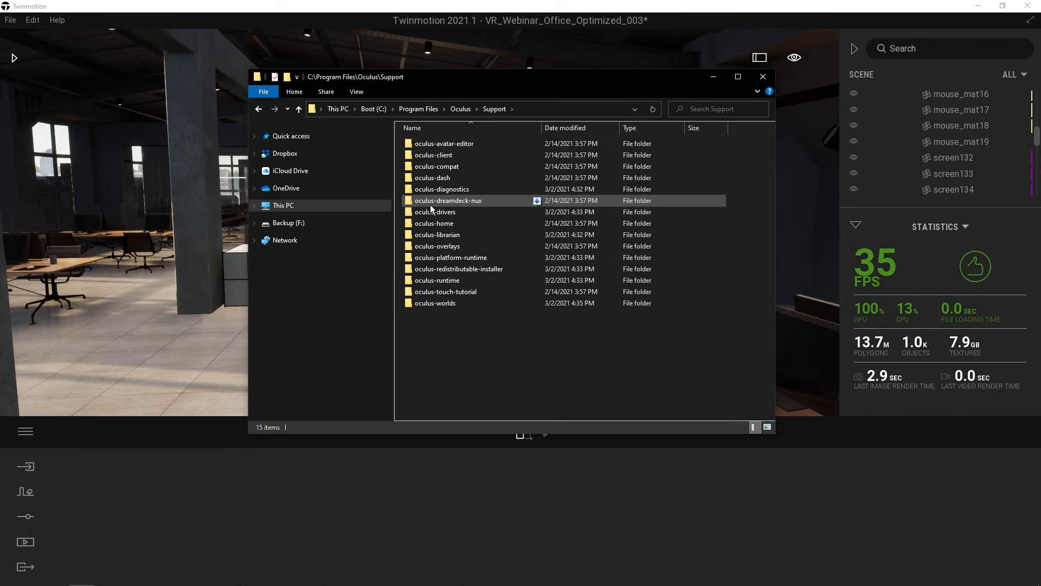
double_click(461, 189)
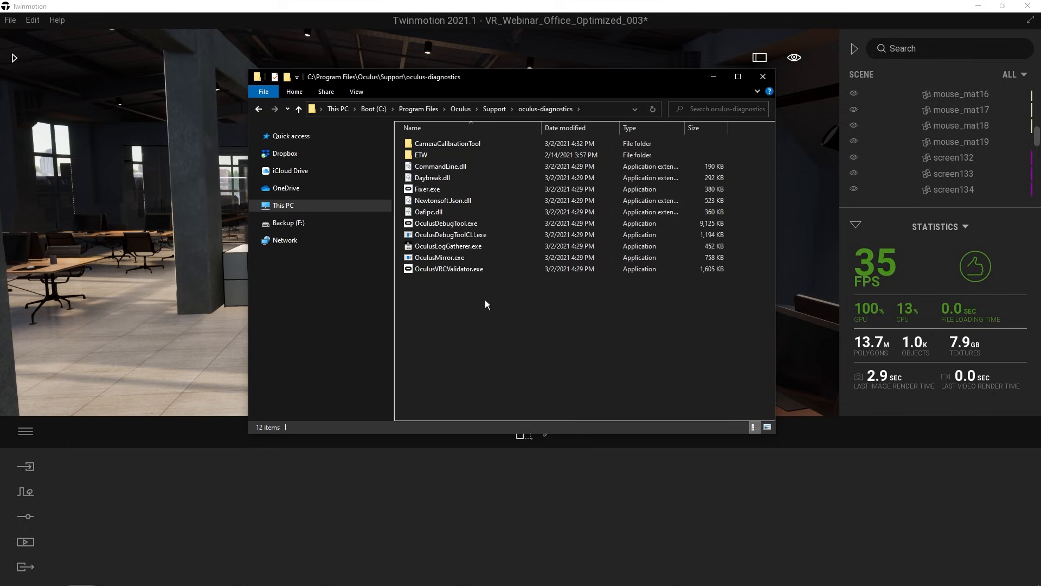
double_click(459, 228)
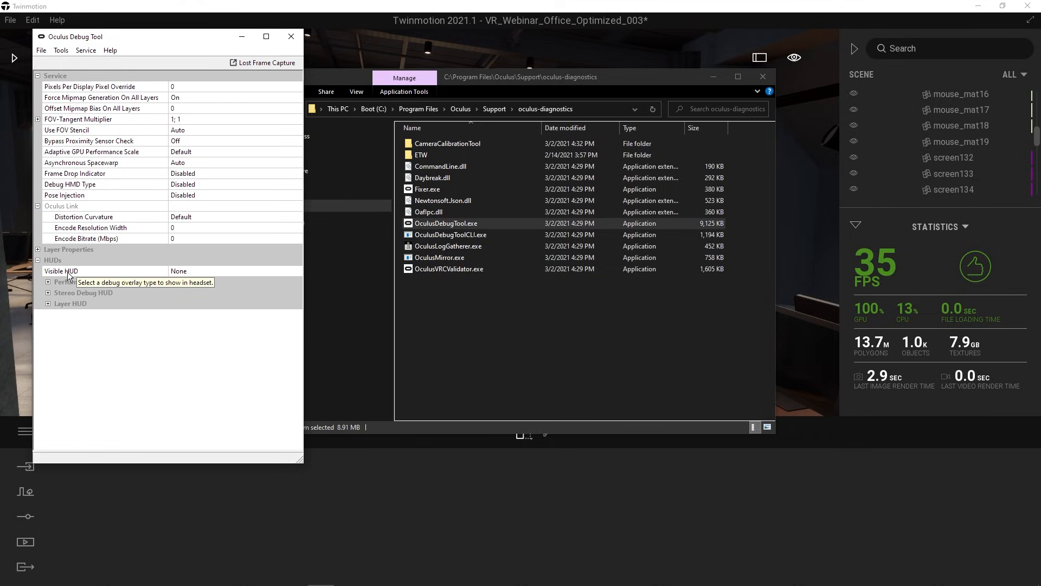
- Set Visible HUD to Performance in the Oculus Debug Tool, close it and return to Twinmotion
click(206, 270)
click(297, 271)
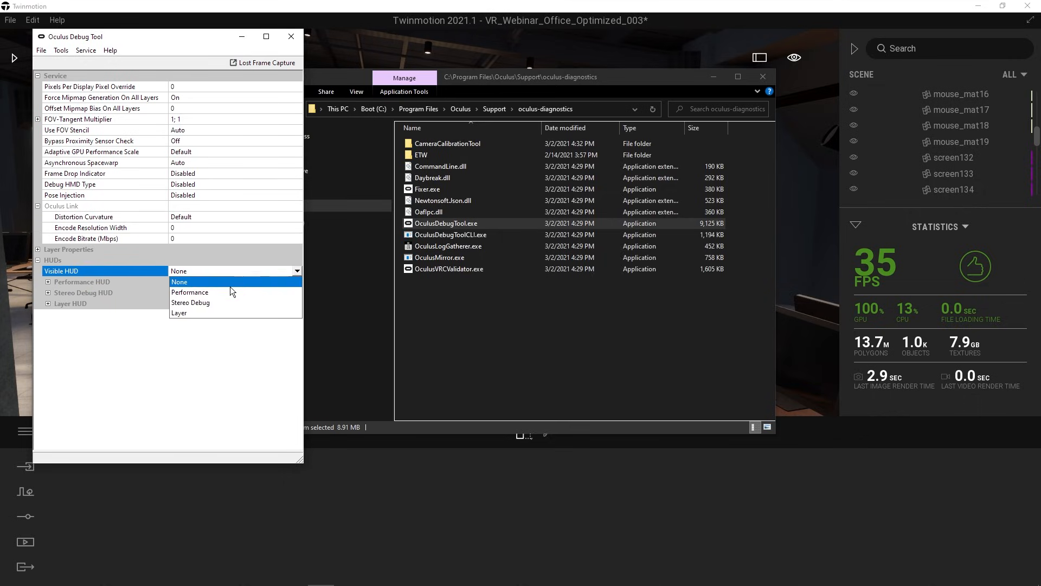
click(186, 295)
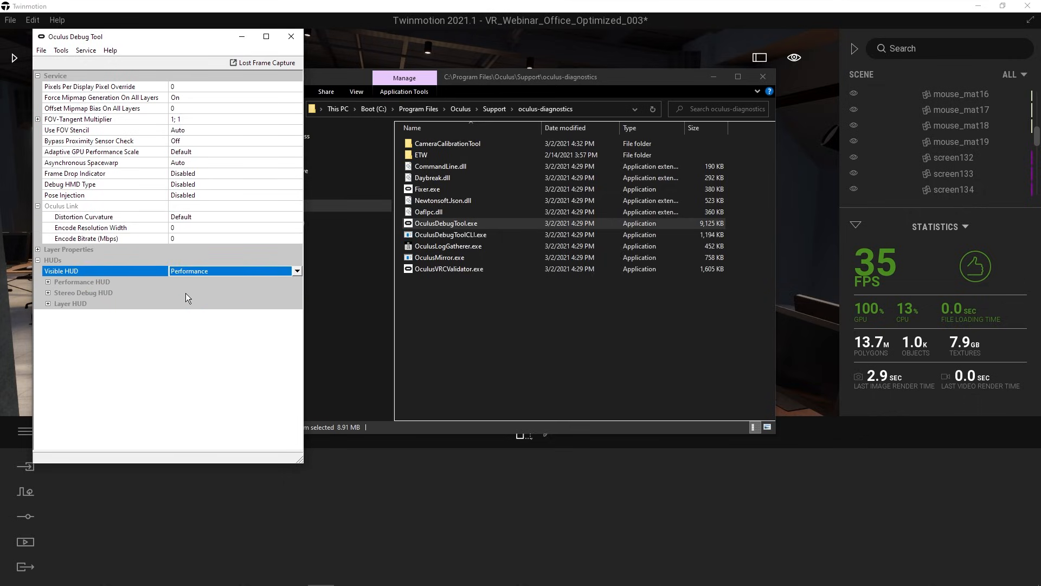
click(292, 36)
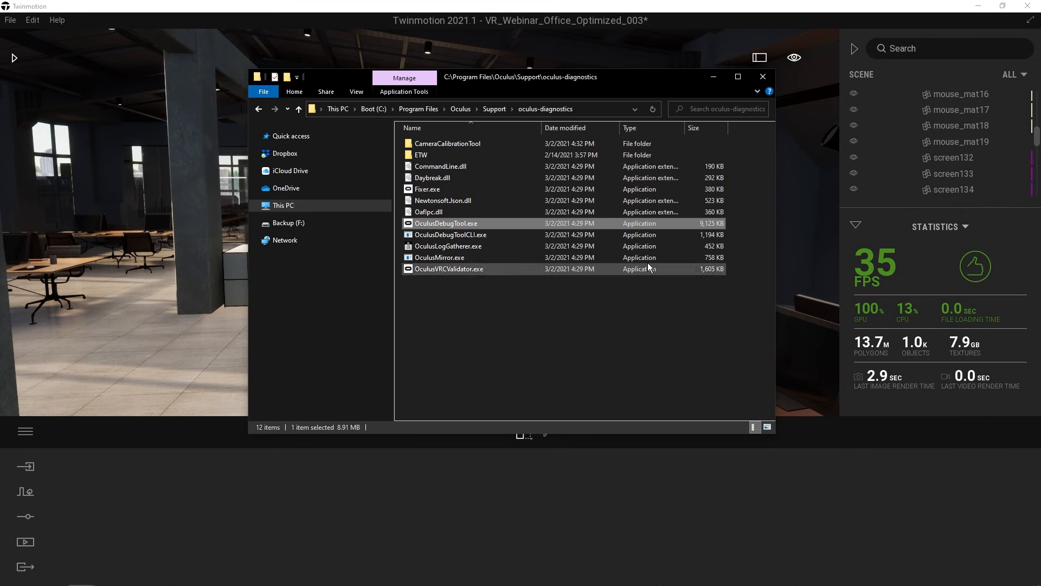
click(714, 79)
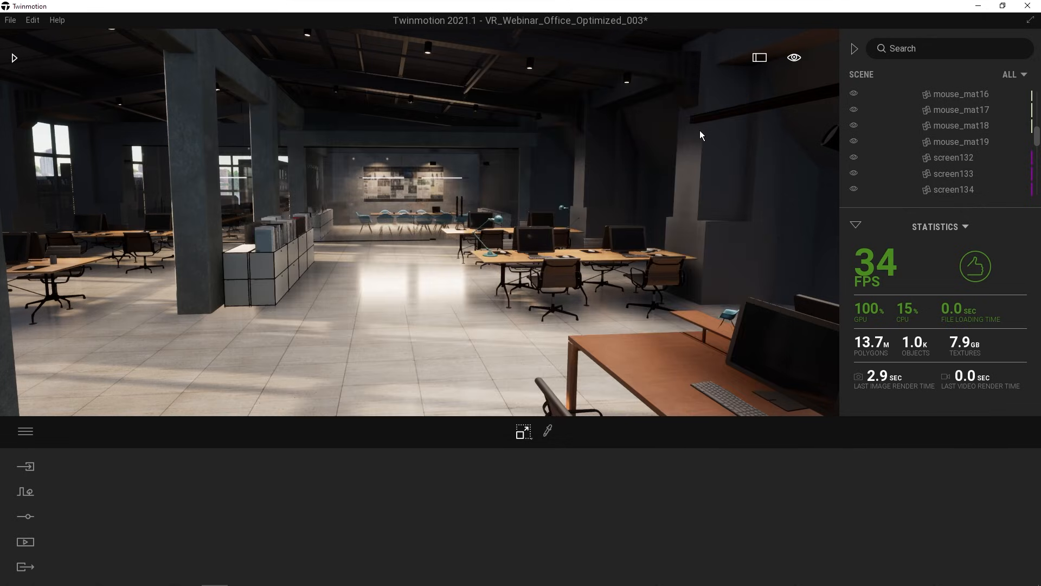
- Start VR mode and compare performance by setting the VR quality to Low and finally to High
mouse_move(796, 58)
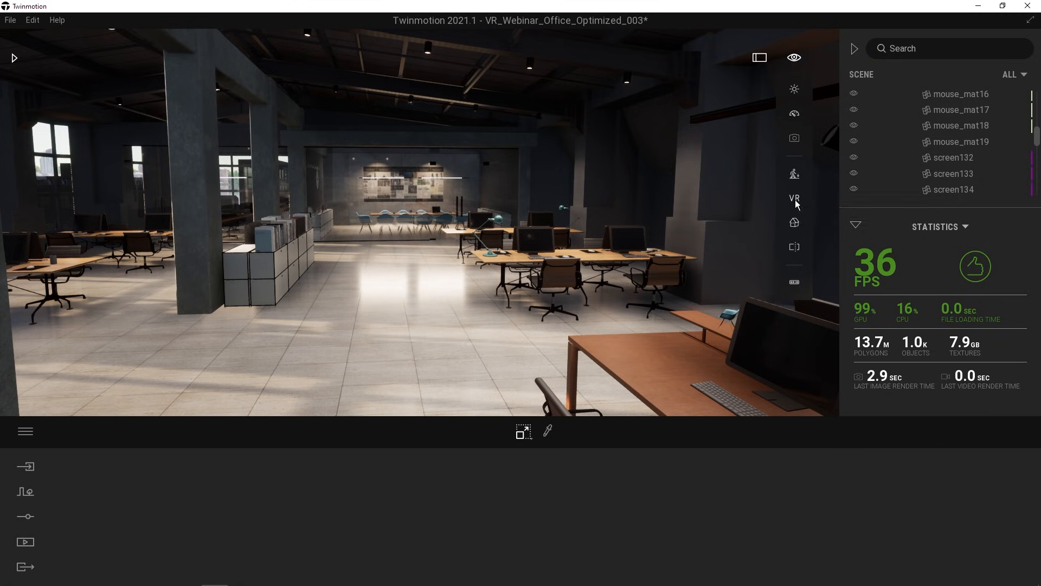
click(781, 202)
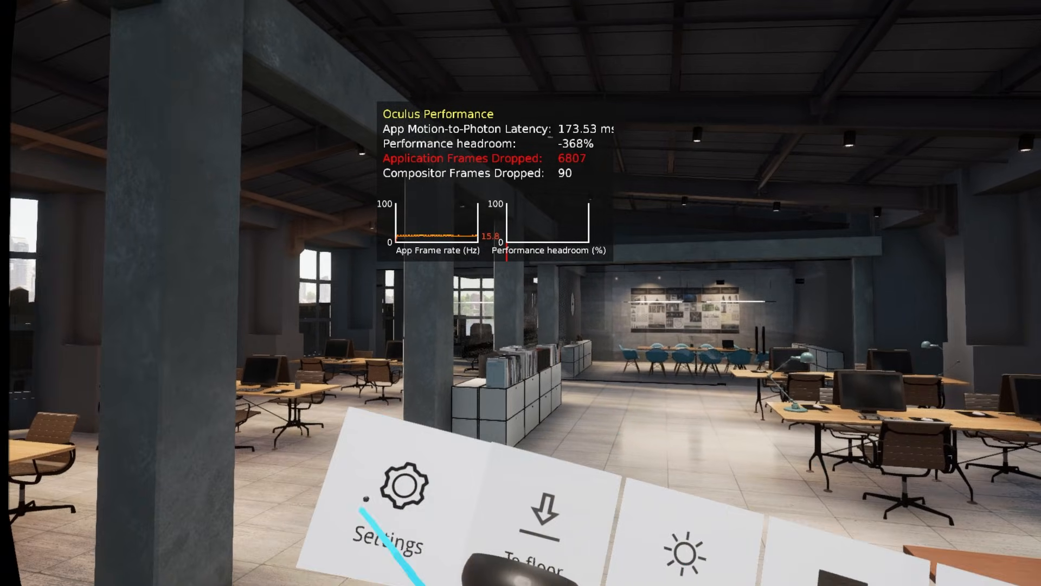
click(400, 494)
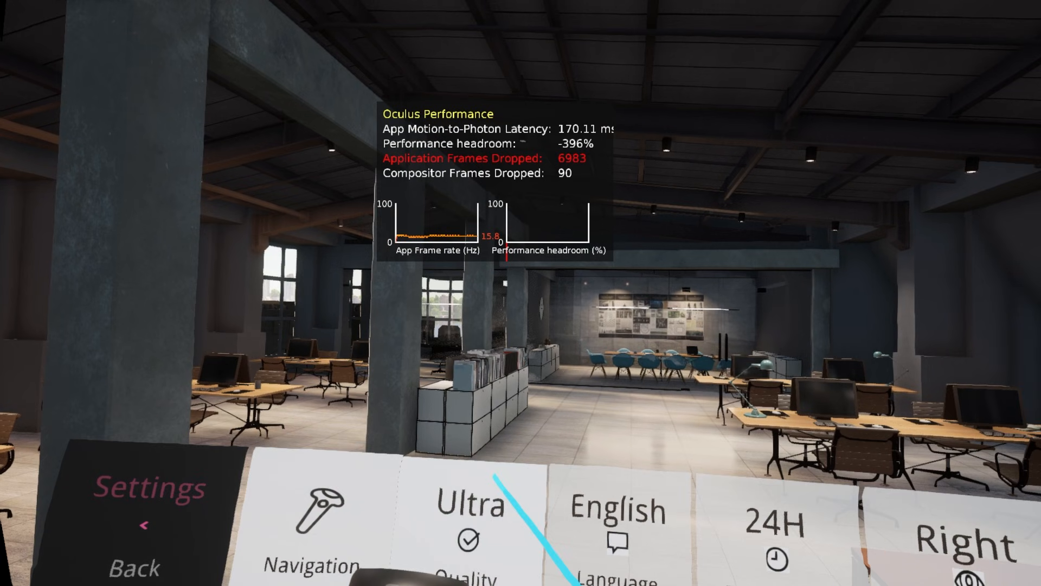
click(504, 520)
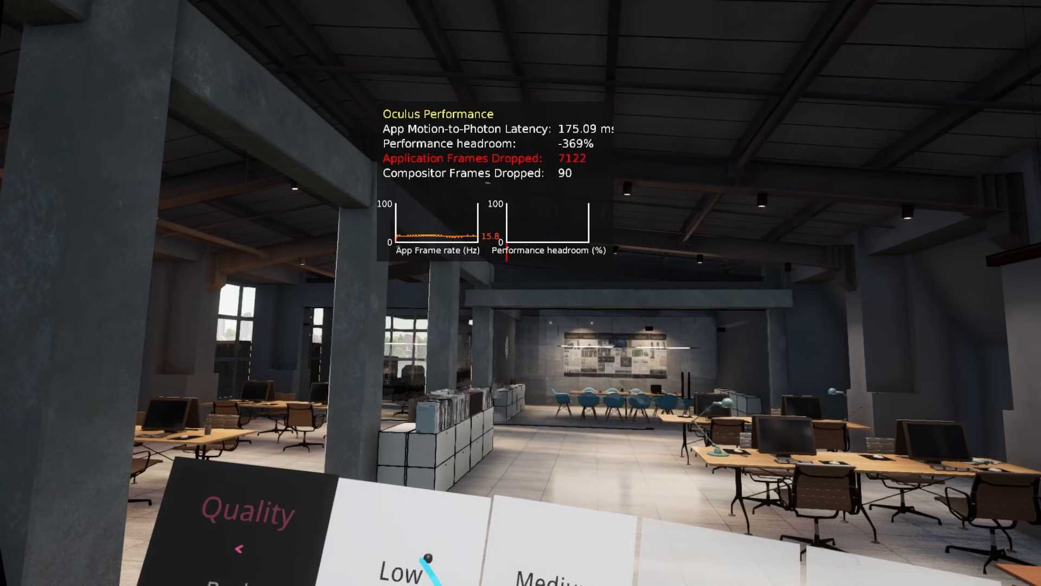
click(428, 559)
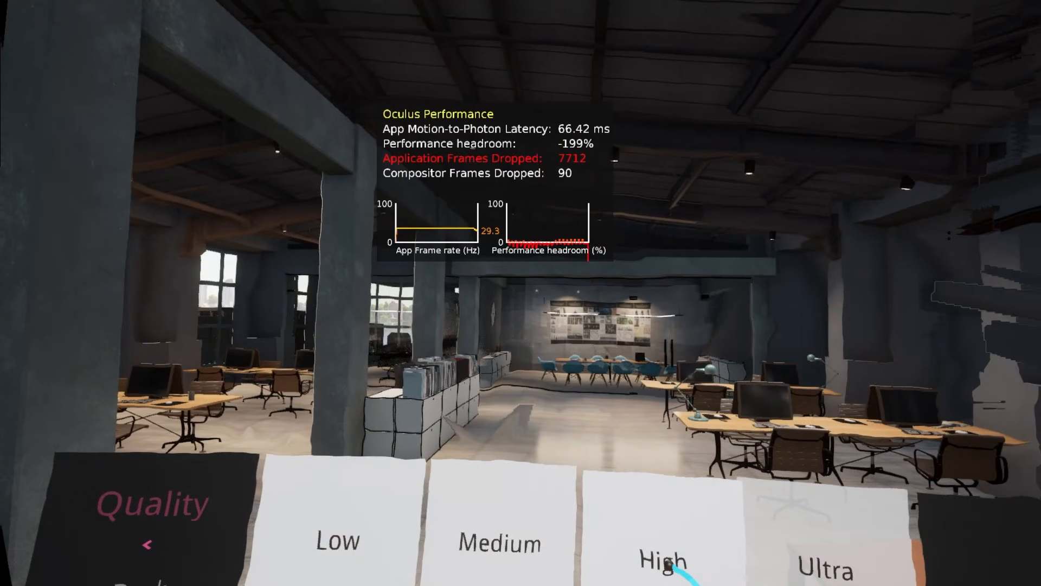
click(668, 564)
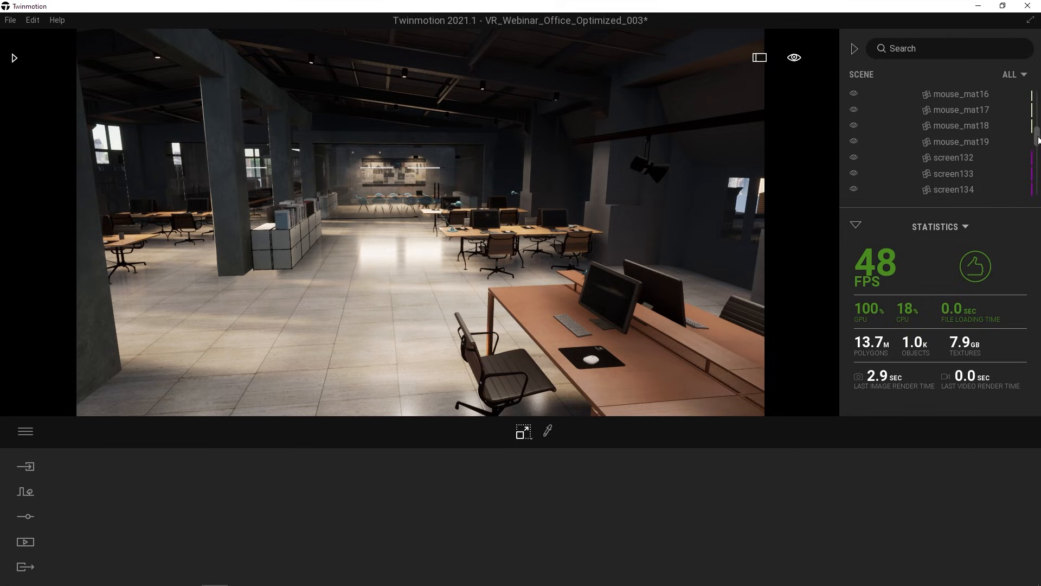
- Select the first IES 01 light in the Conference folder under Lights to examine its settings
drag(1034, 144, 1034, 94)
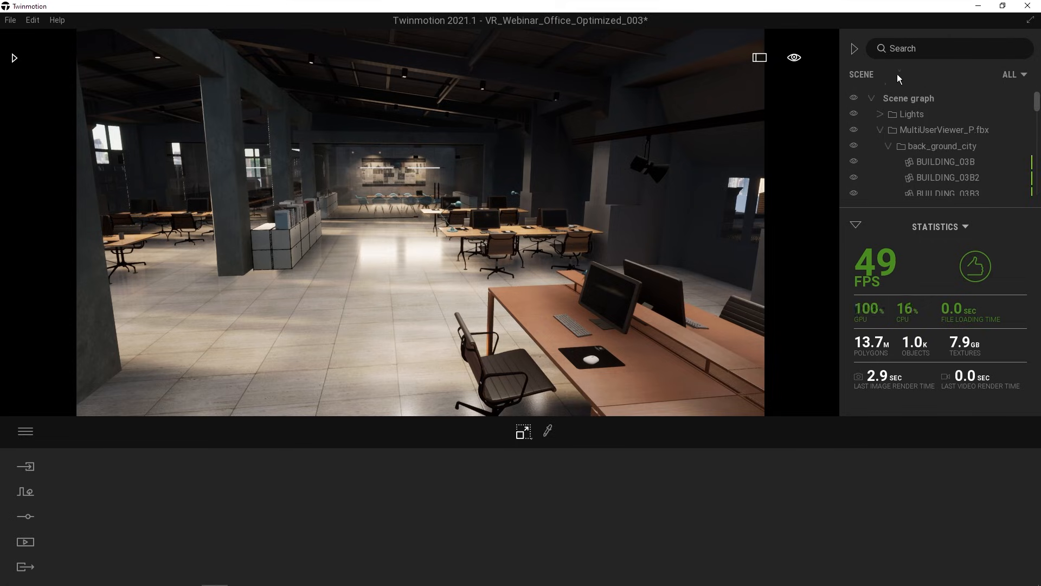
click(880, 131)
click(880, 114)
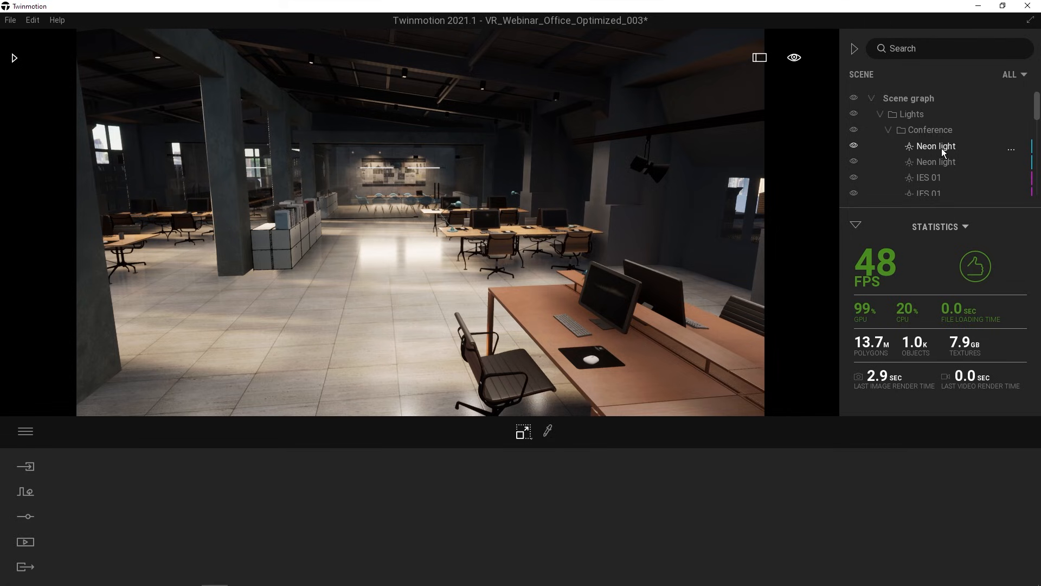
scroll(941, 148, down, 1)
click(925, 161)
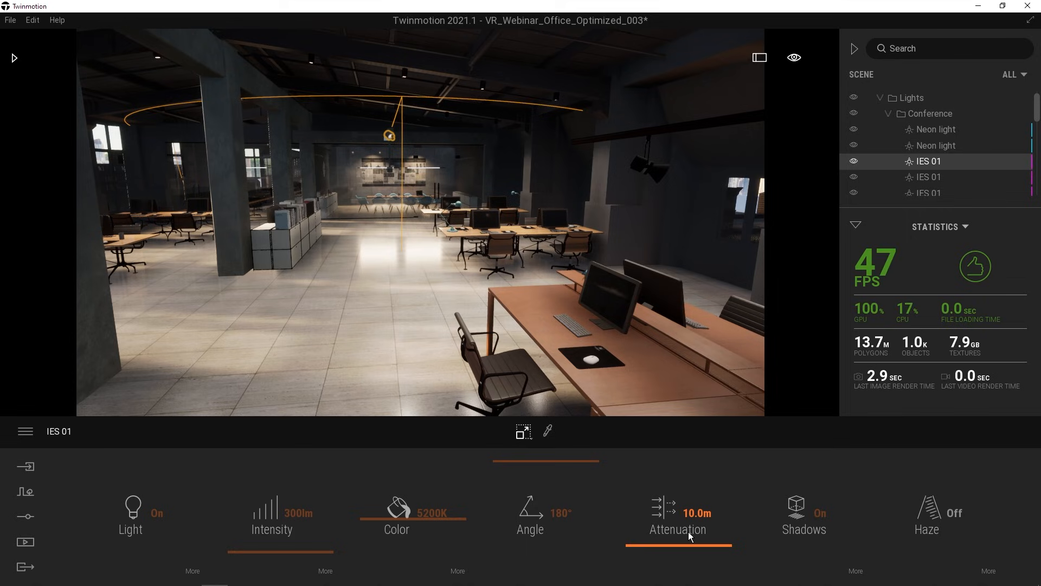
- Compare attenuation values of 5 m and 10 m on the IES 01 light and finally set its attenuation to 6 m
click(697, 513)
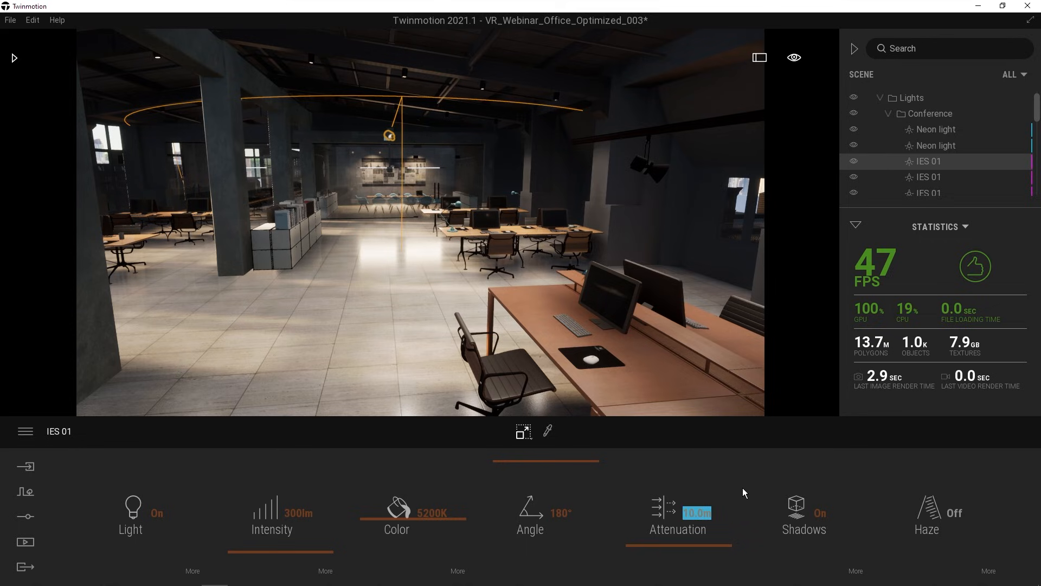
text(5)
key(Return)
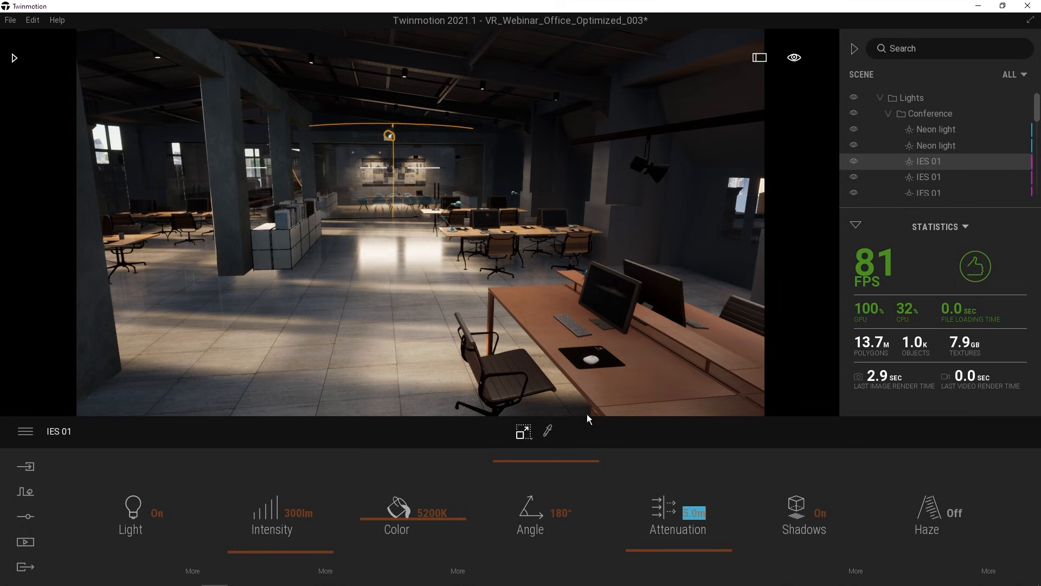
text(10)
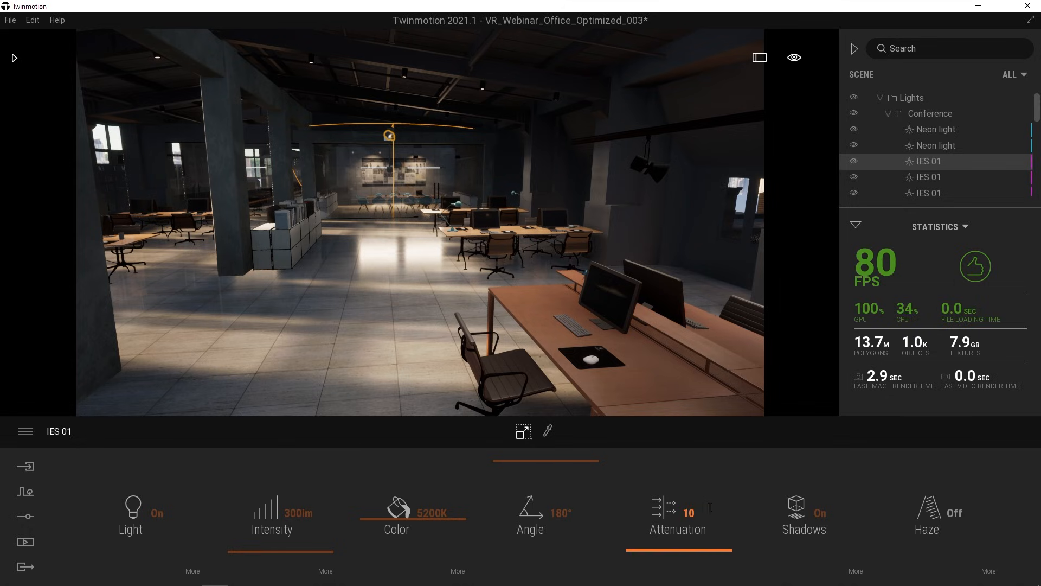
key(Return)
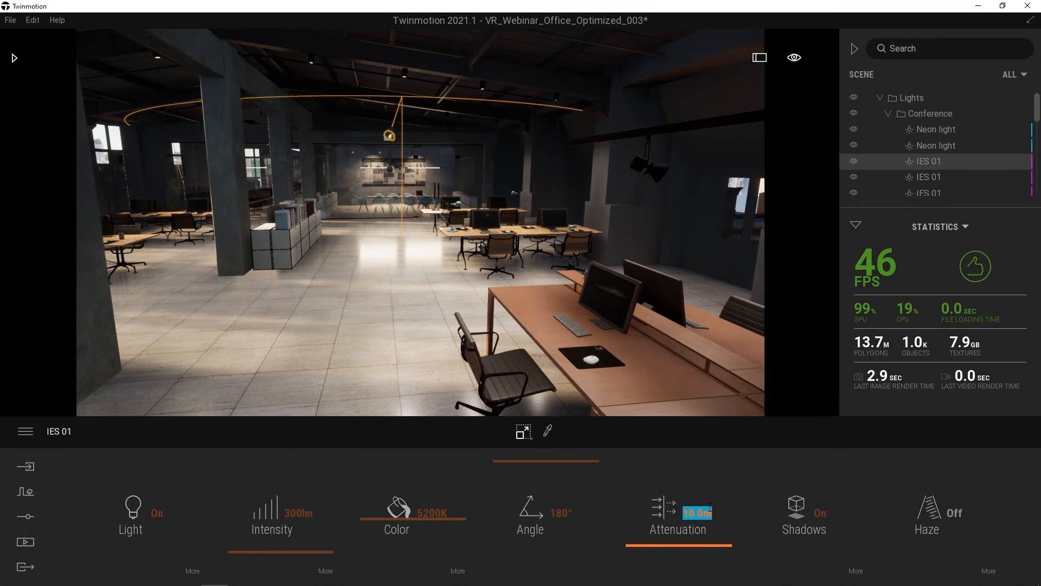
text(5)
key(Return)
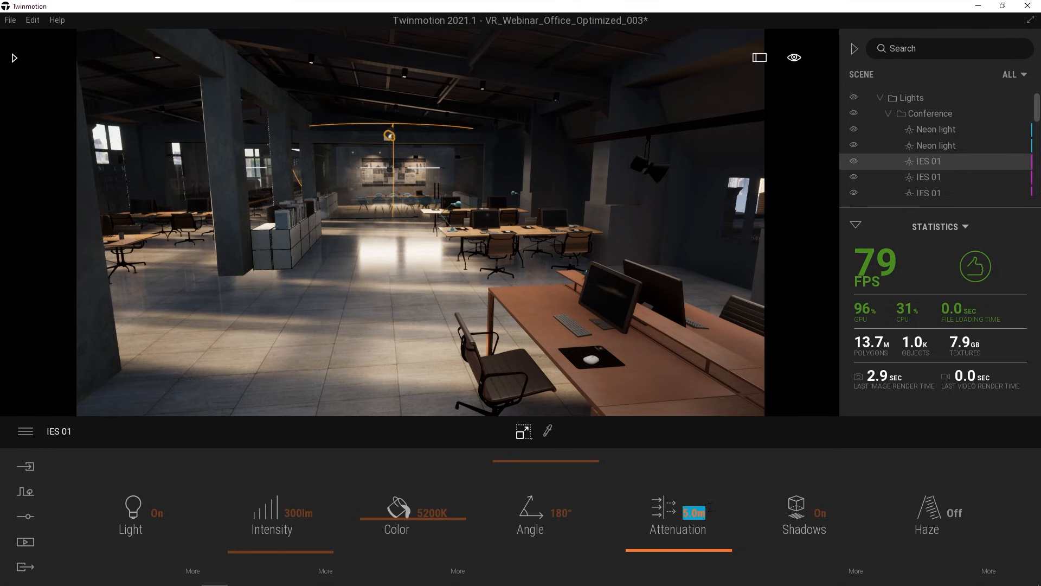
click(710, 507)
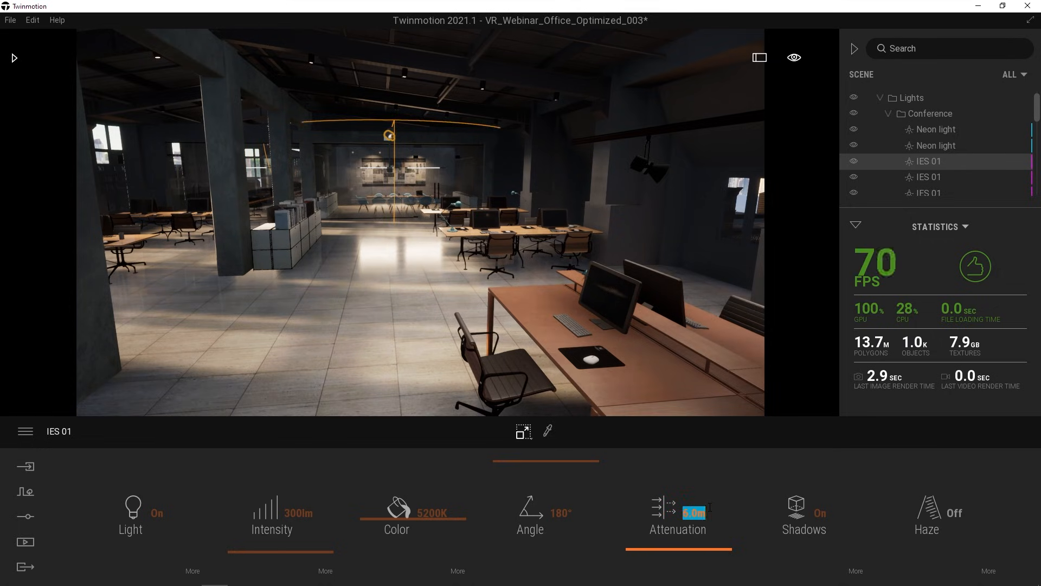
- Check the attenuation of the other IES 01 lights and the IES 04 lights in the Conference folder
click(929, 178)
click(925, 194)
scroll(925, 196, down, 1)
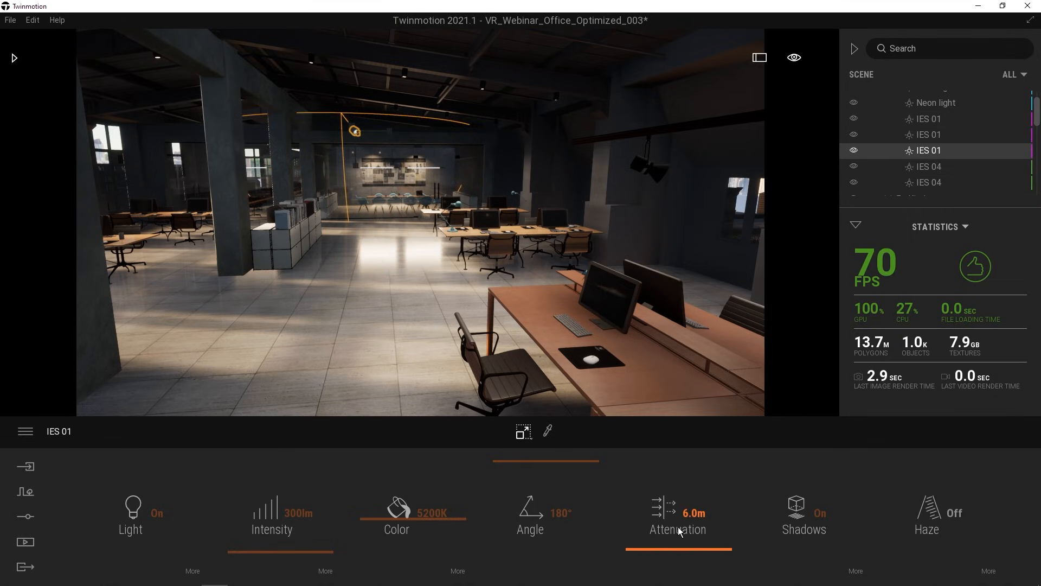
click(929, 168)
click(929, 183)
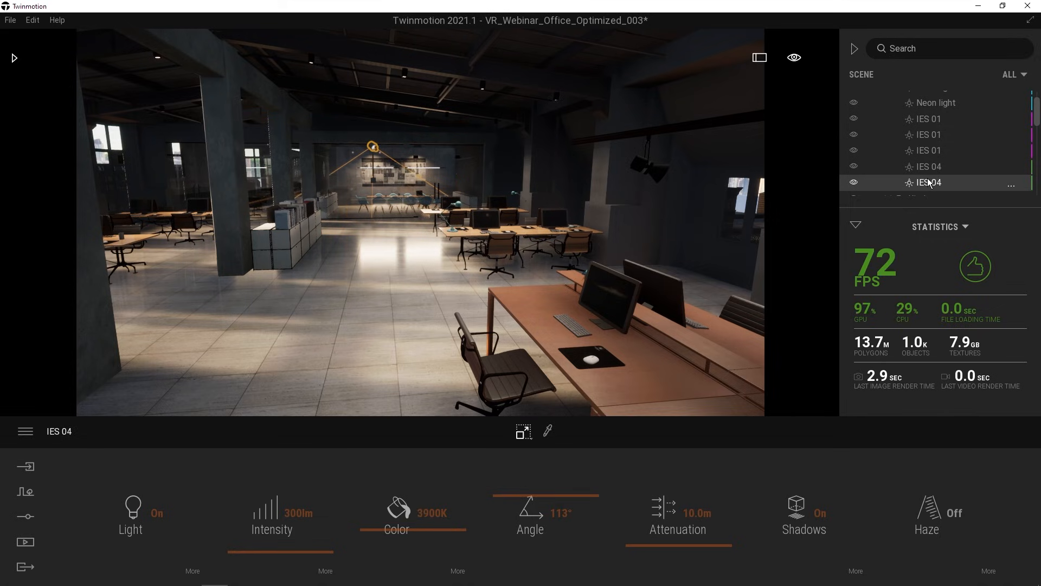
click(931, 152)
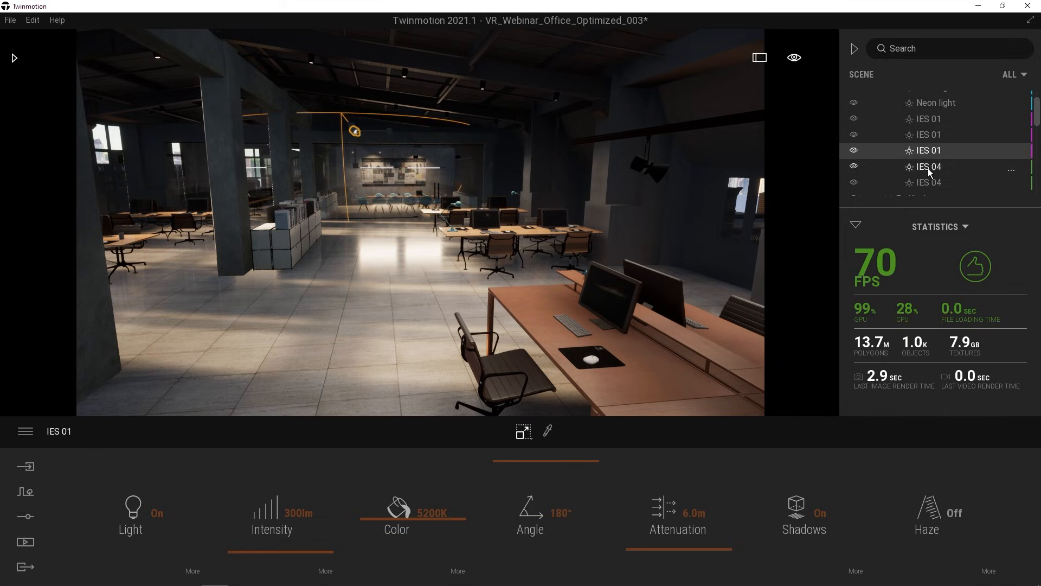
- Set the attenuation of both IES 04 lights in the Conference folder to 6 m
click(932, 167)
ctrl+click(929, 182)
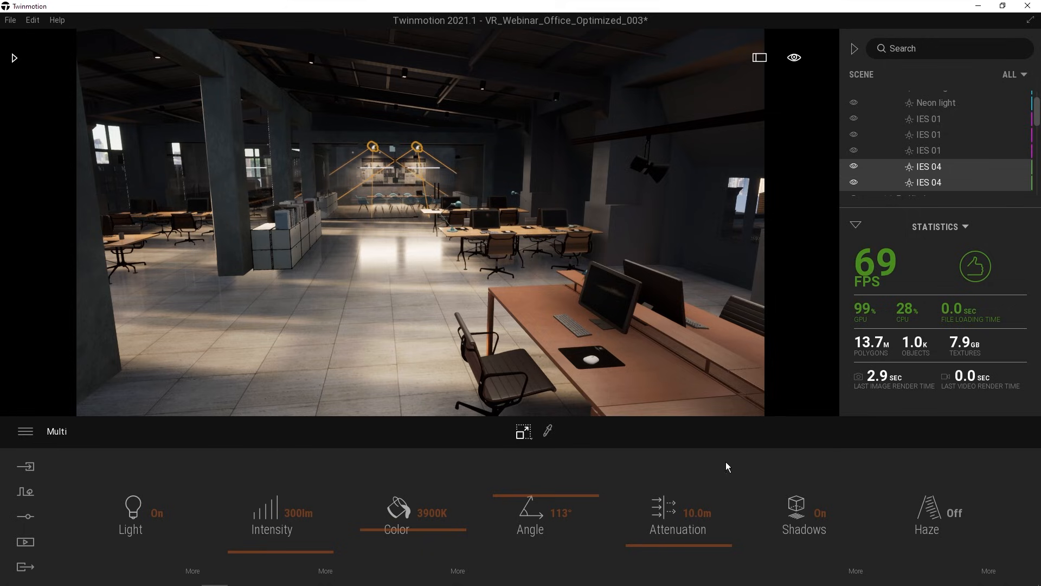
click(697, 513)
text(6)
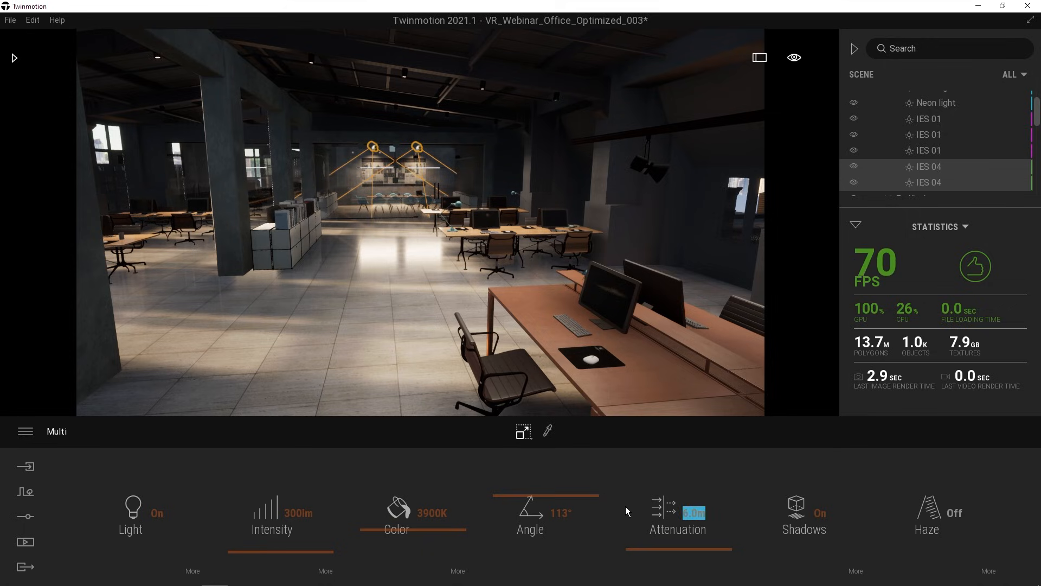
key(Return)
- Set the attenuation of the first IES 04 light in the Kitchen folder to 6 m
scroll(1038, 125, down, 2)
scroll(1039, 124, down, 4)
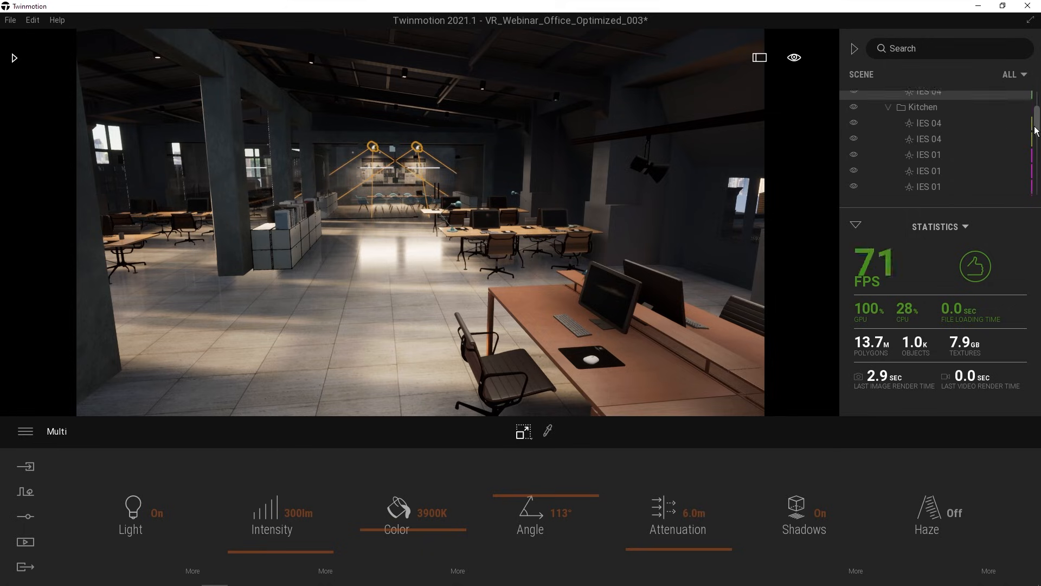
click(933, 123)
click(697, 512)
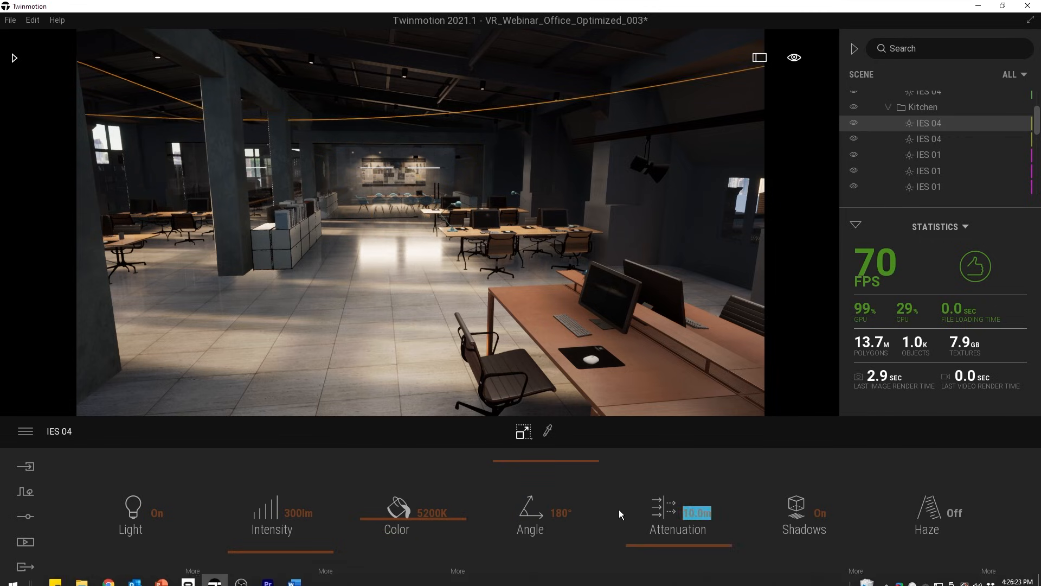
text(6)
key(Return)
- Check the attenuation of the remaining lights, including the Manager IES 04 and the Work area Right IES 01
scroll(1036, 132, down, 3)
scroll(1036, 133, down, 4)
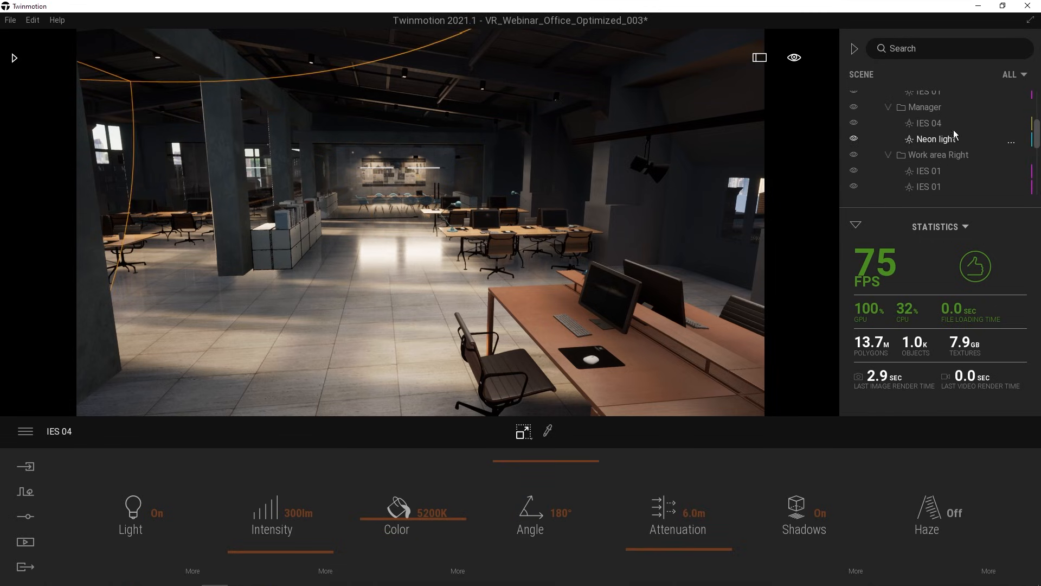
click(929, 123)
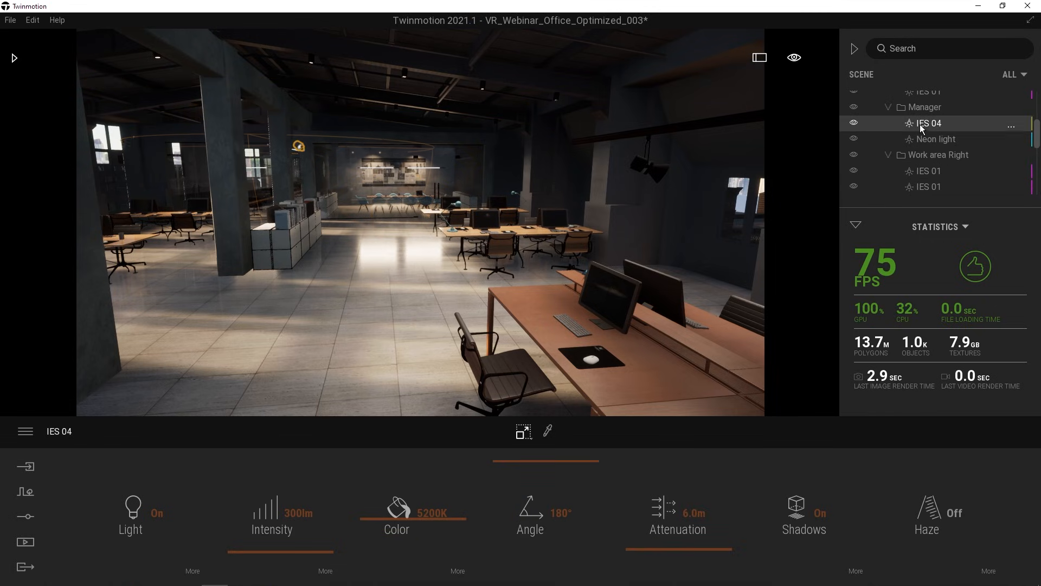
click(931, 171)
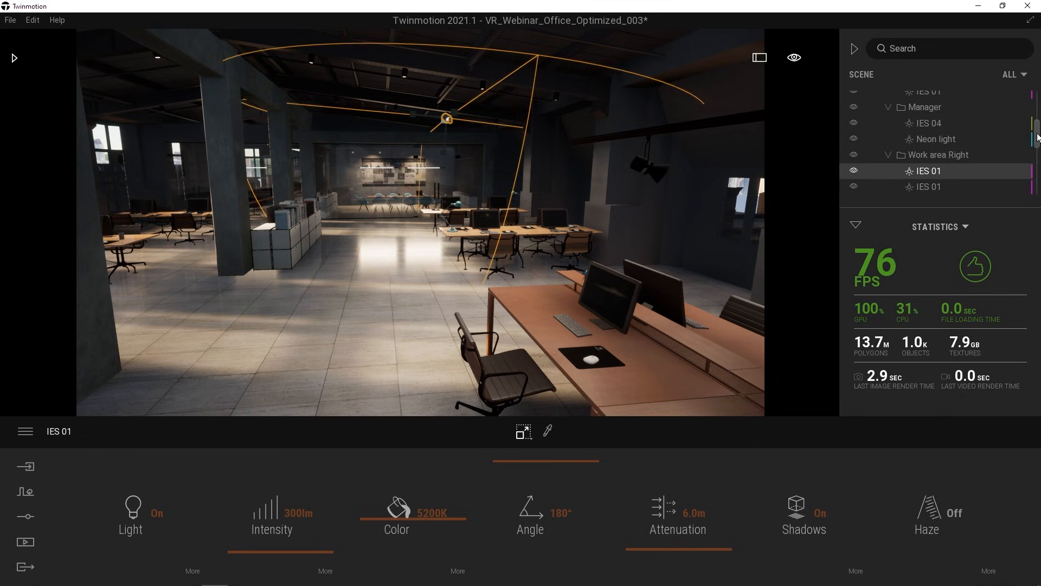
scroll(1038, 158, down, 5)
click(1007, 135)
drag(1037, 158, 1040, 93)
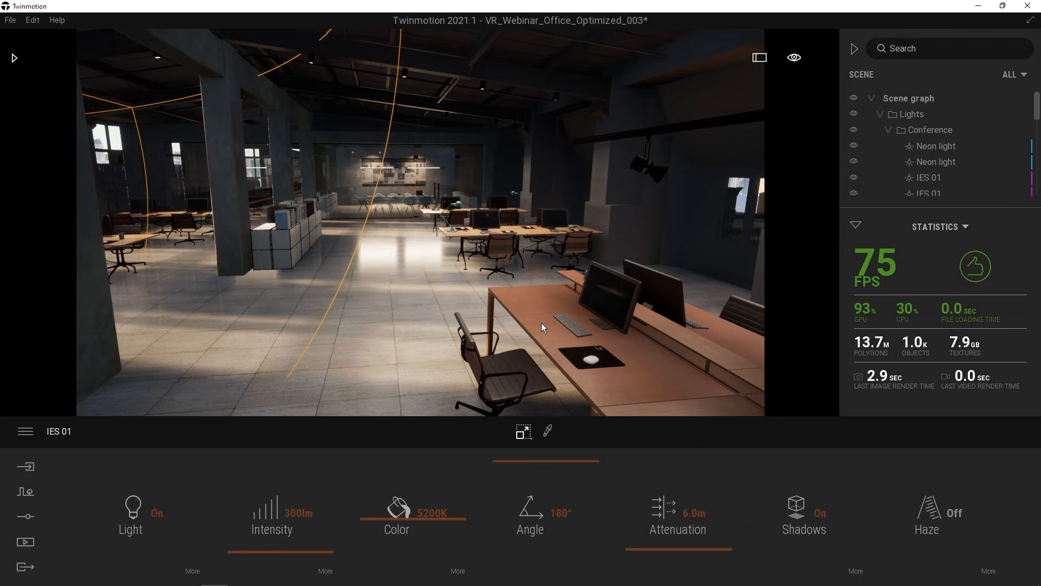
- In the conference room, compare the frame rate with the Conference IES 01 light's shadows on and off, finally leaving the shadows off
right_drag(571, 233, 326, 239)
key(w)
key(w)
key(s)
right_drag(684, 358, 613, 326)
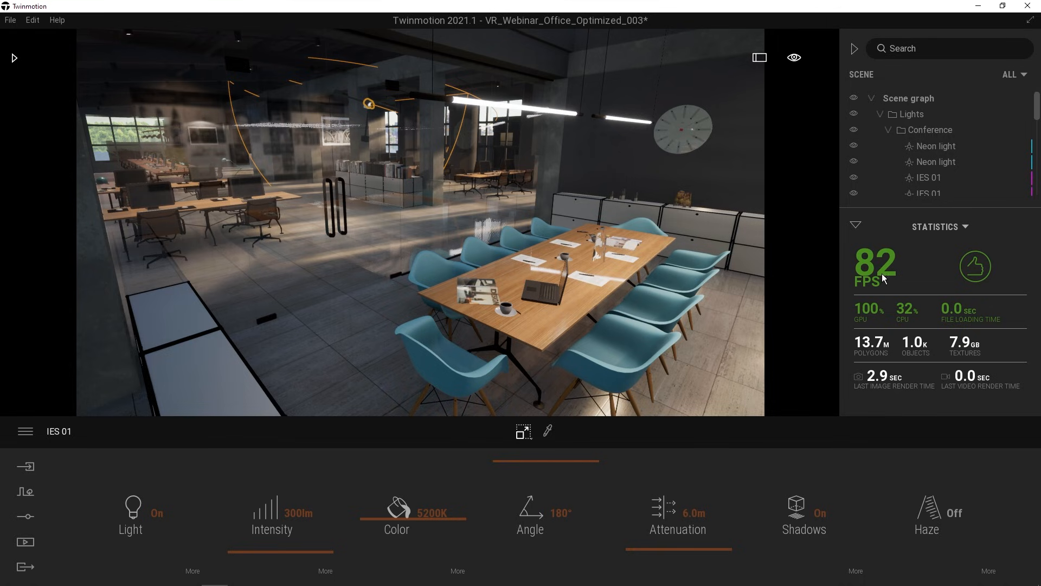
right_drag(625, 278, 673, 279)
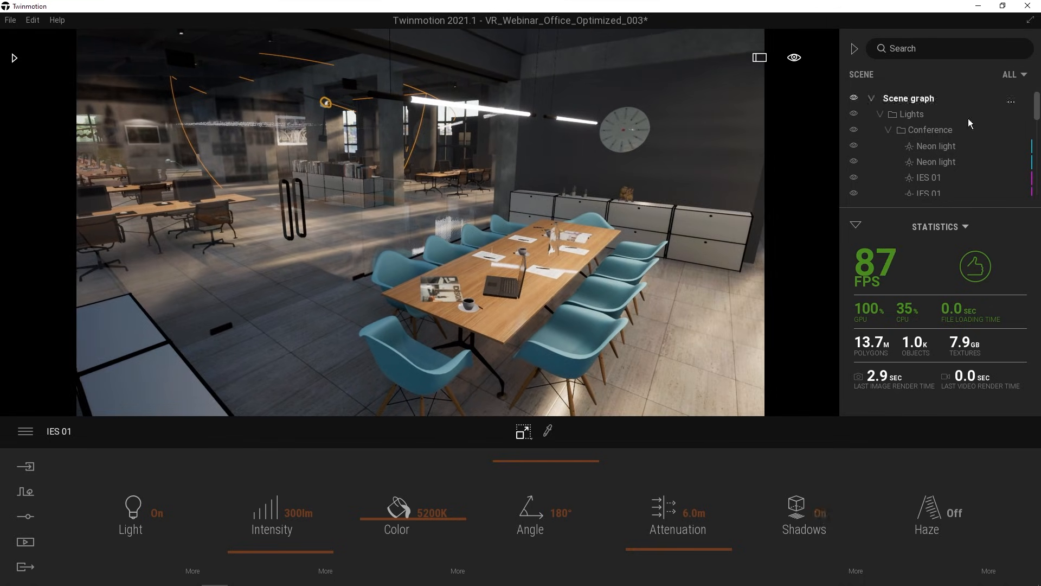
click(928, 178)
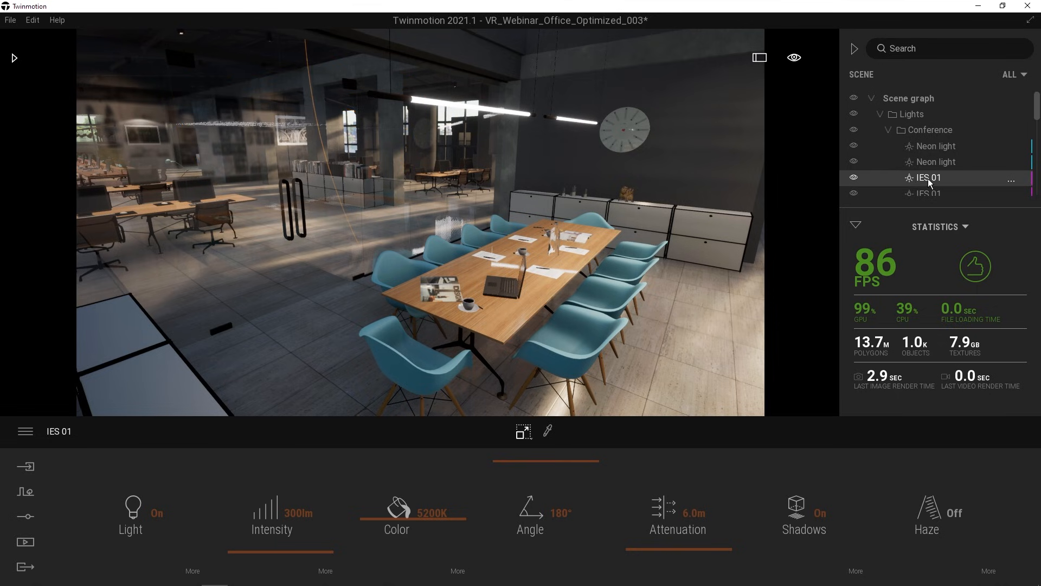
click(823, 522)
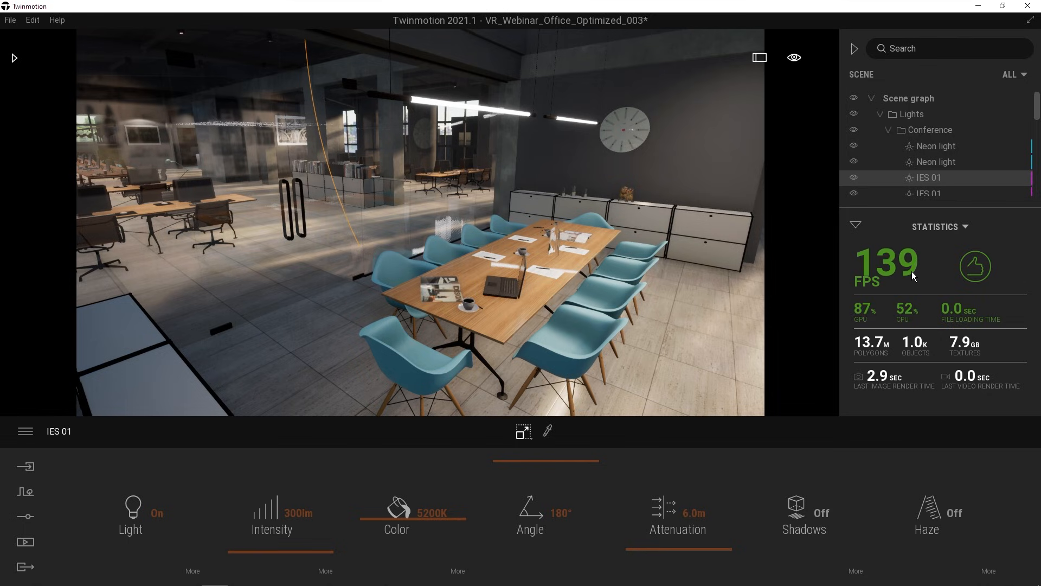
click(822, 512)
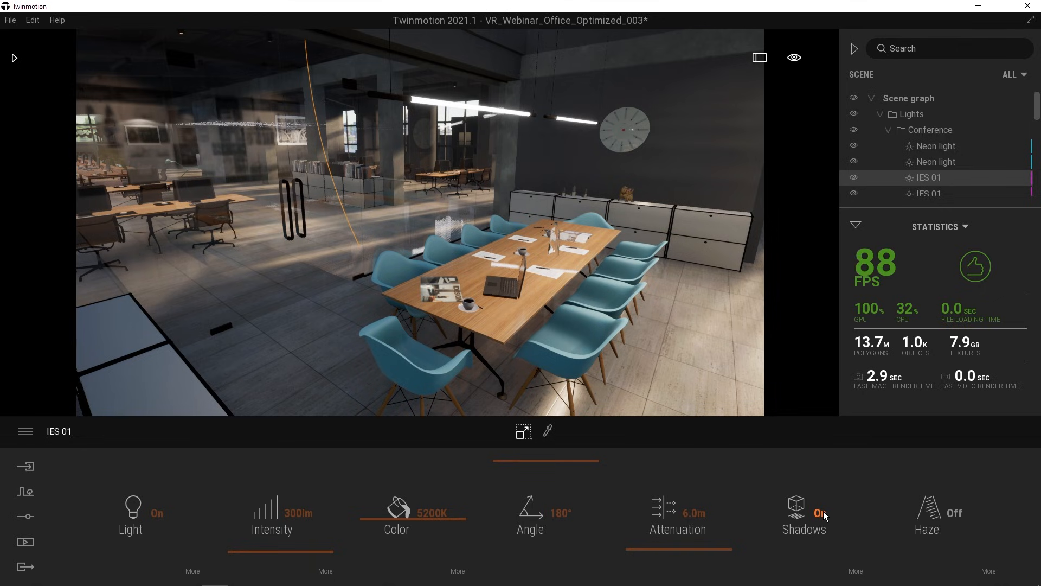
click(824, 512)
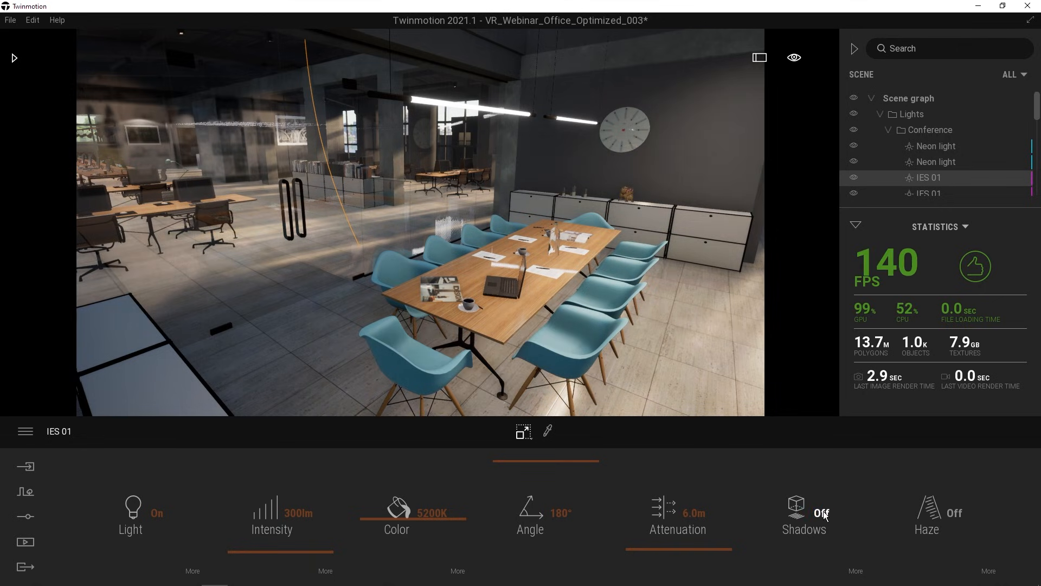
click(823, 513)
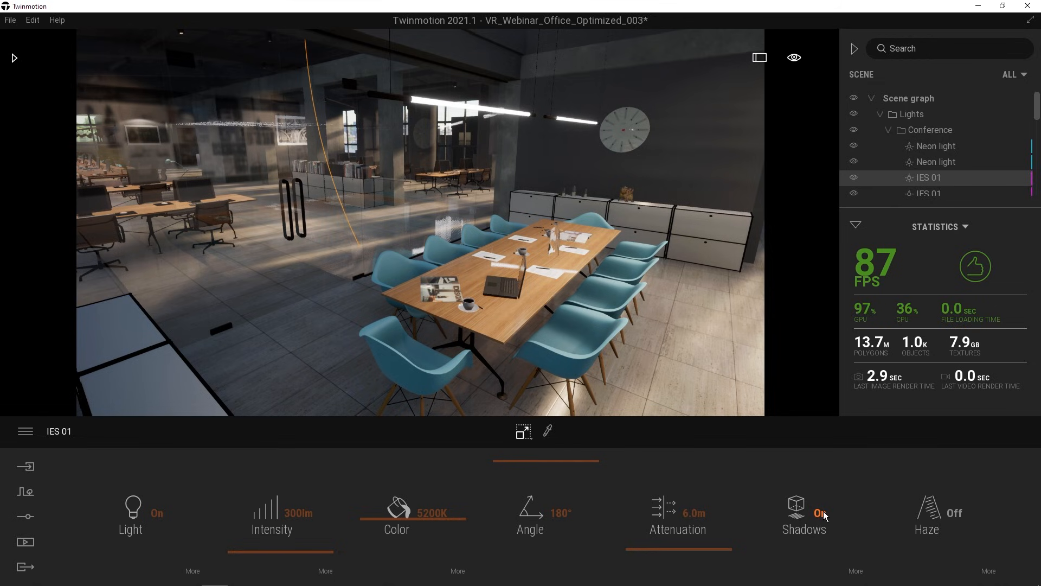
click(824, 512)
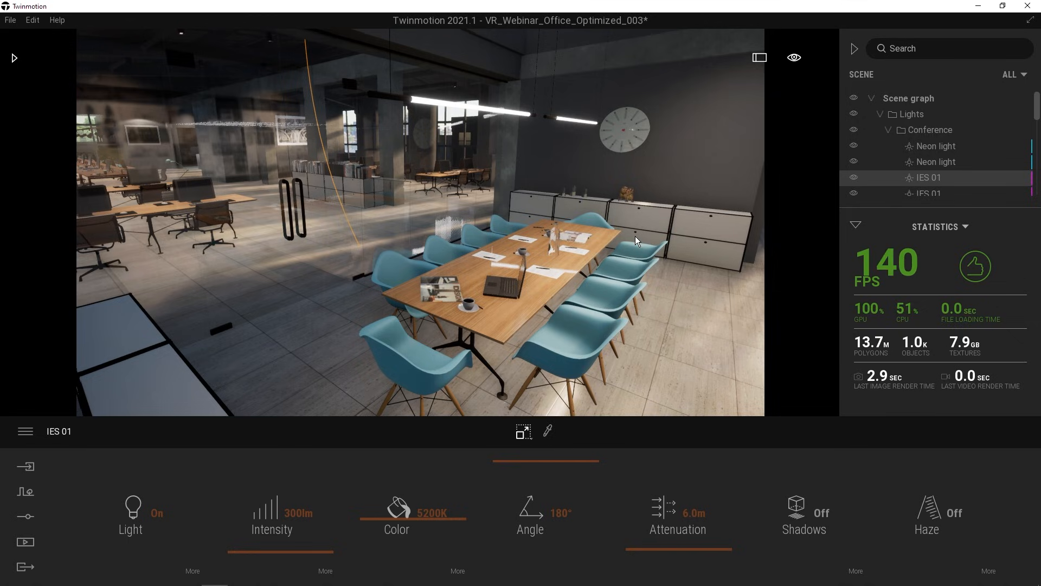
- Walk from the conference room back to the long desks in the main work area to check the frame rate there
right_drag(672, 200, 621, 300)
key(w)
key(s)
key(w)
key(s)
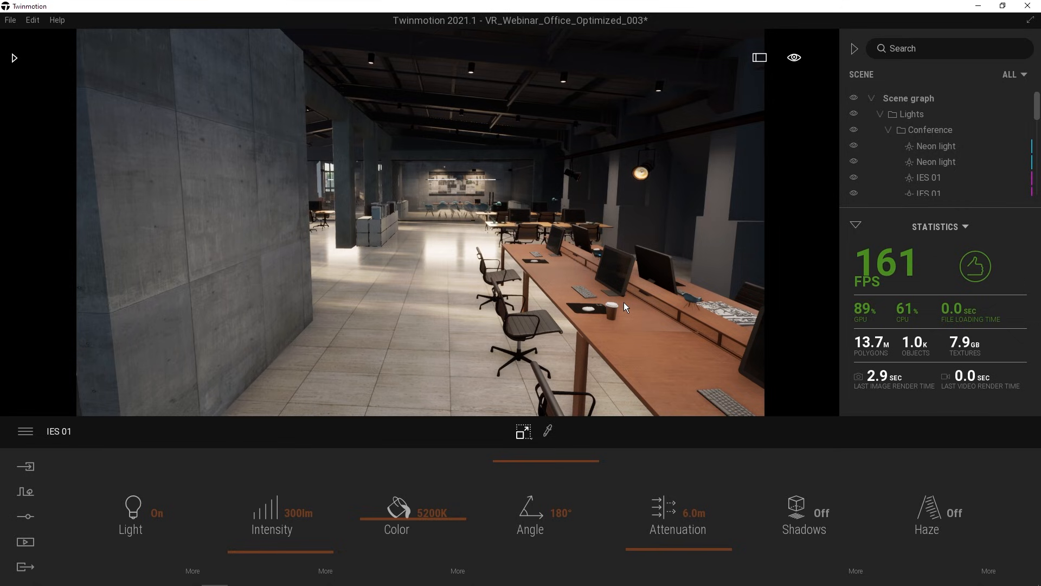
key(ctrl+z)
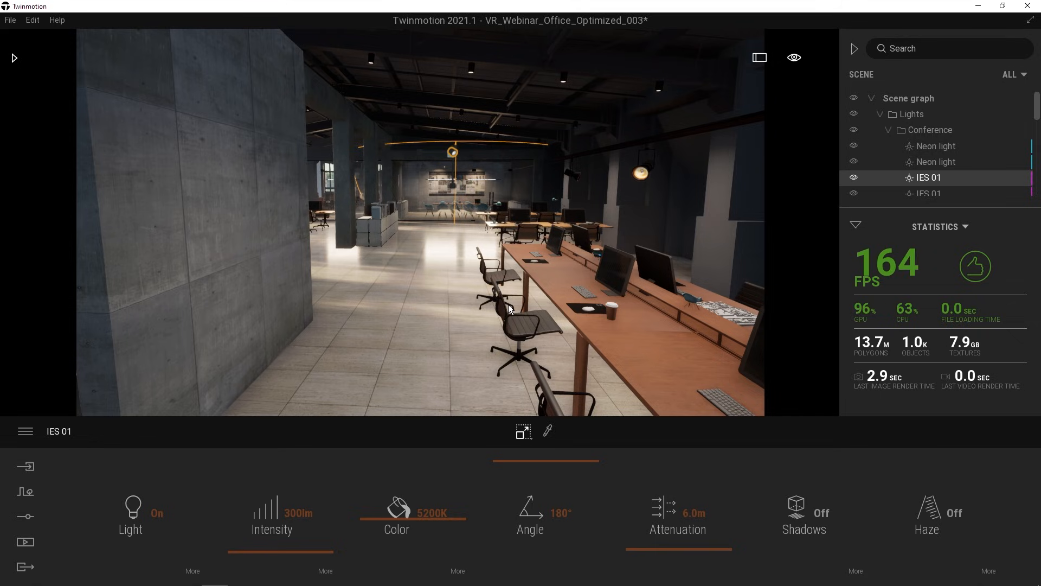
- Compare the frame rate with GI off and on in the scene's lighting settings, finally leaving GI on
click(30, 522)
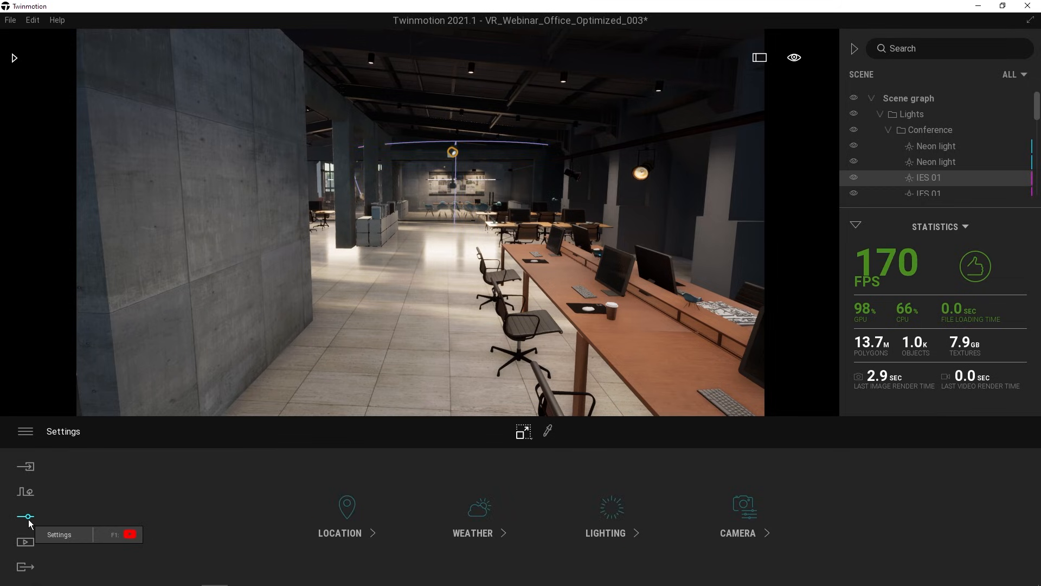
click(620, 516)
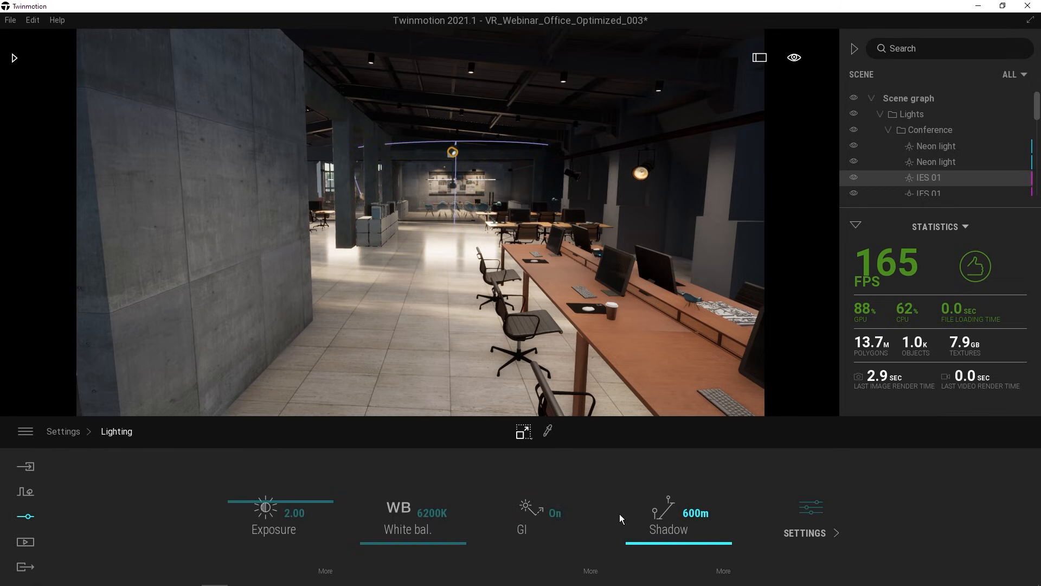
click(555, 513)
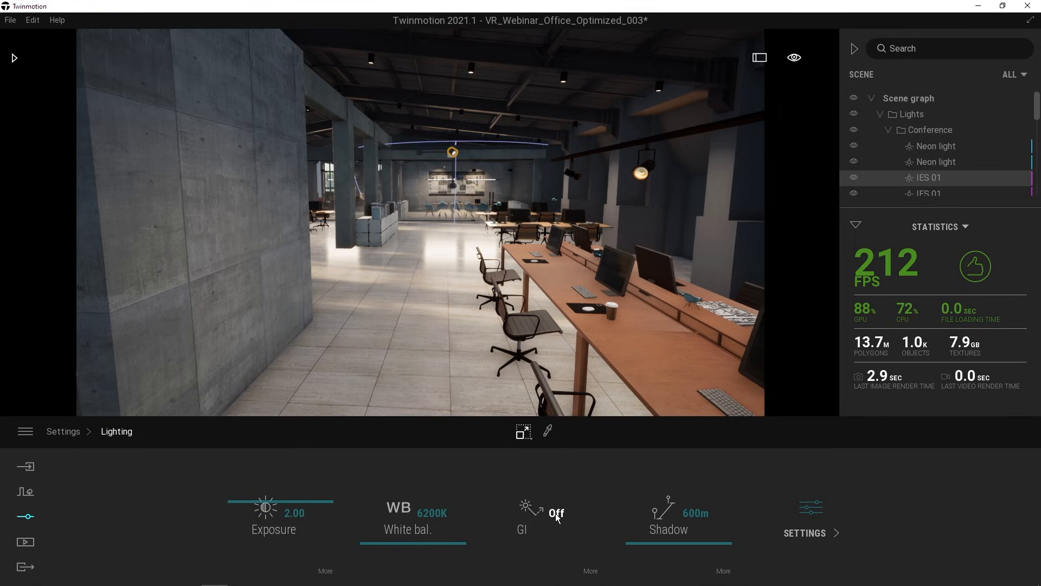
click(555, 513)
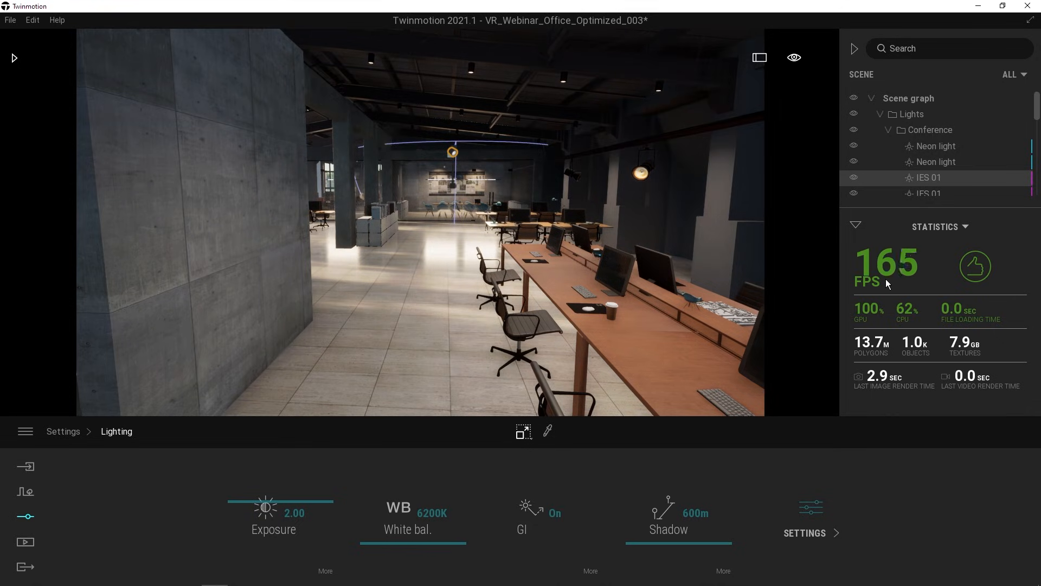
click(554, 514)
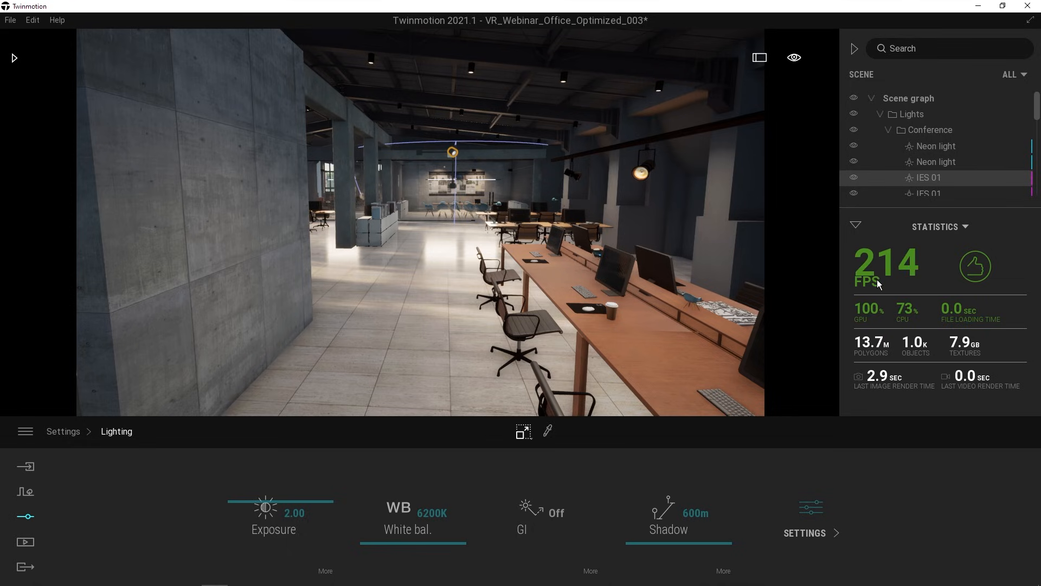
click(557, 514)
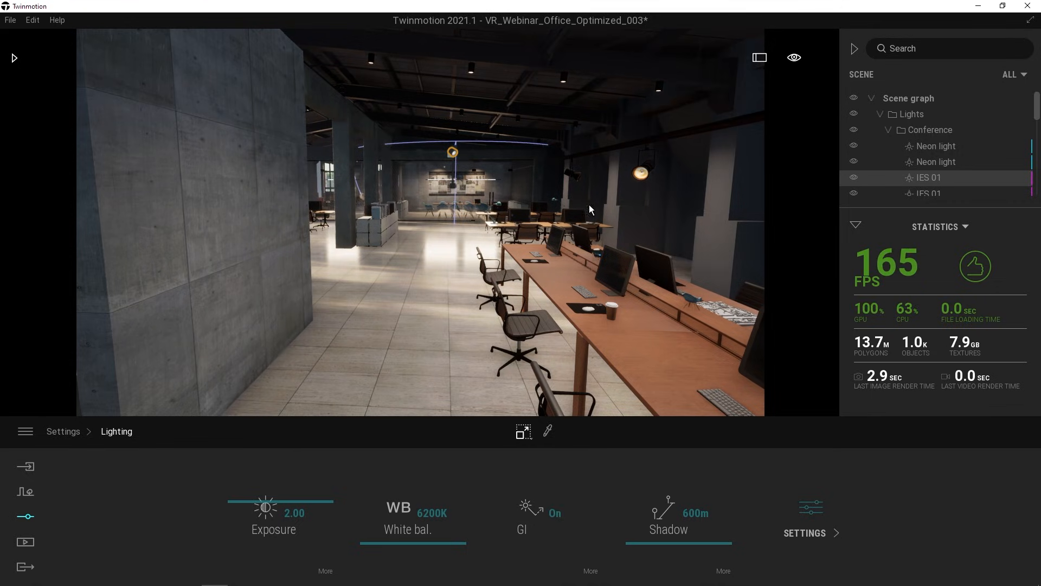
click(555, 513)
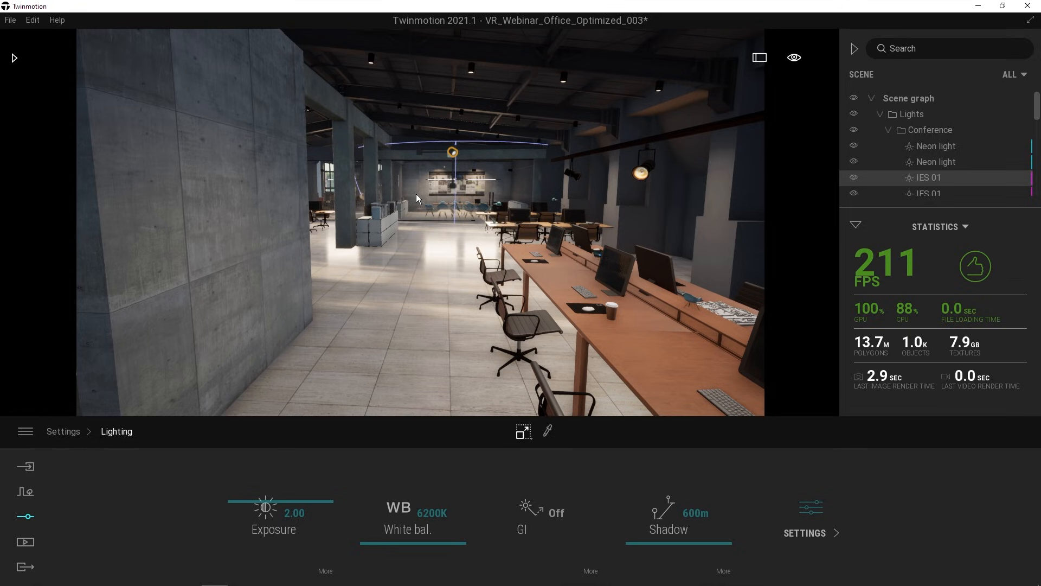
click(559, 515)
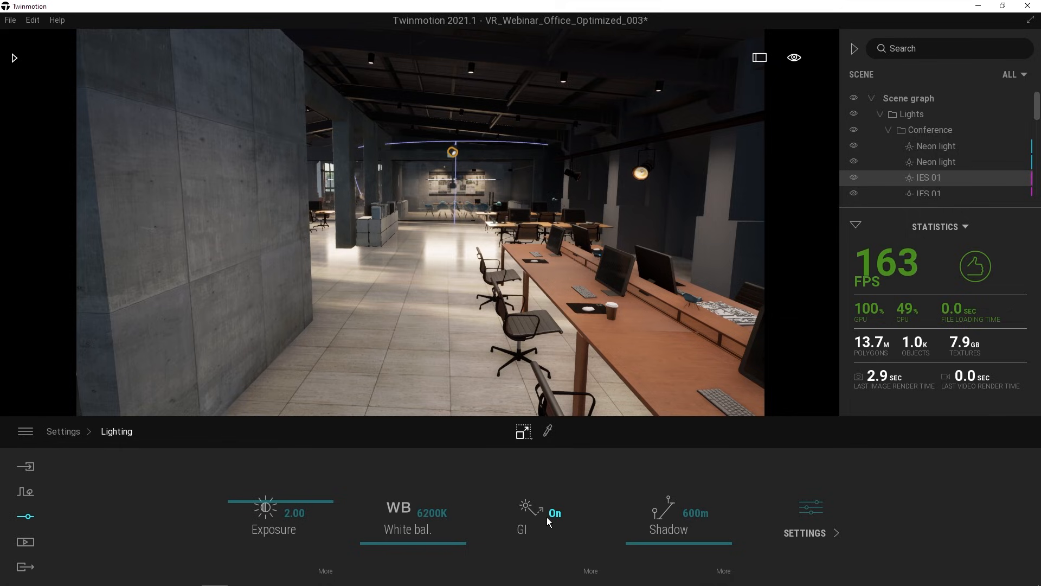
- Turn off SSR in the camera's visual effects reflection settings, and walk from the long desks up to the conference room's glass front
click(25, 517)
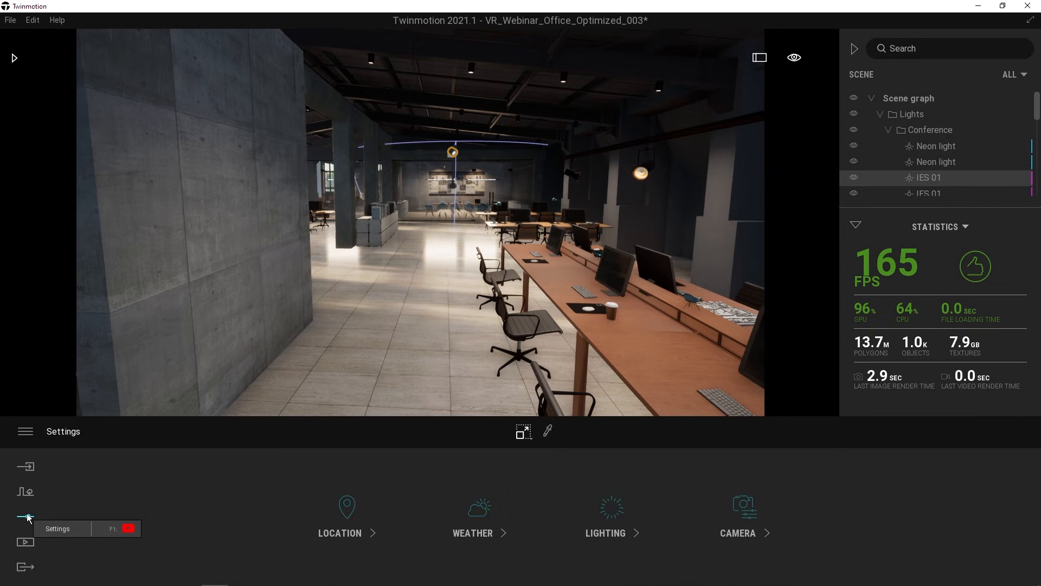
click(743, 504)
click(877, 509)
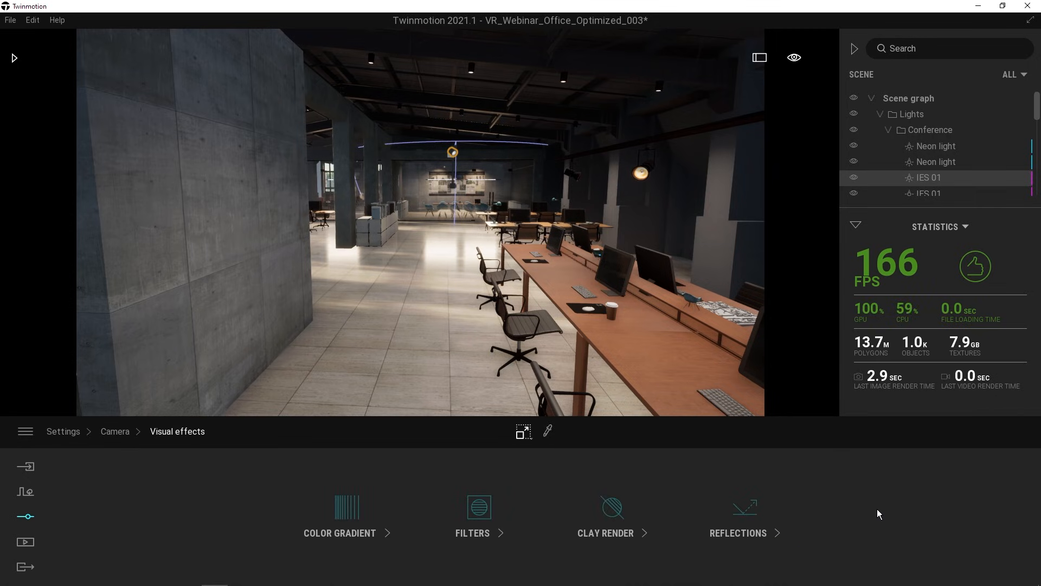
click(748, 519)
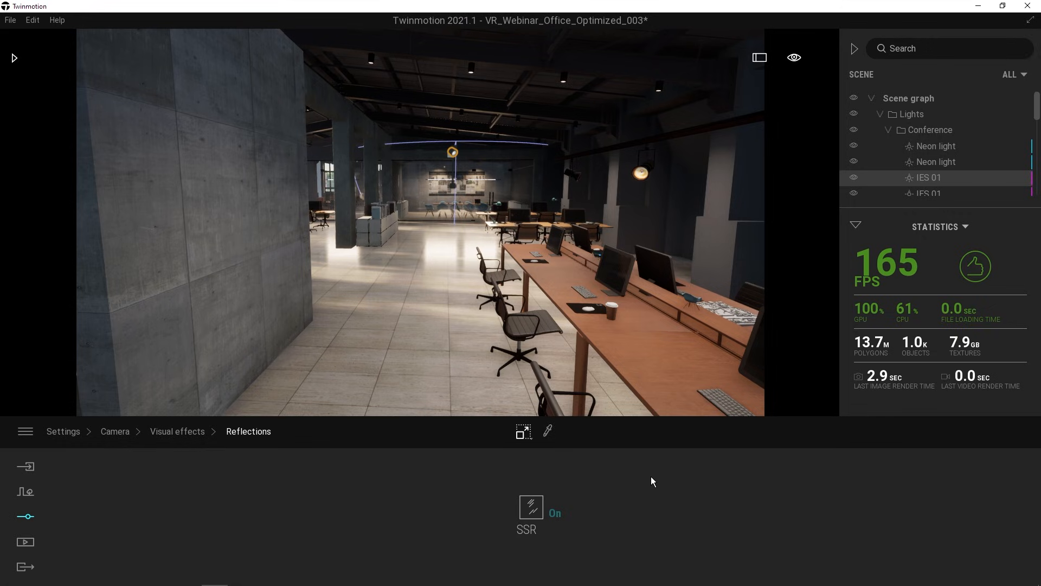
click(556, 514)
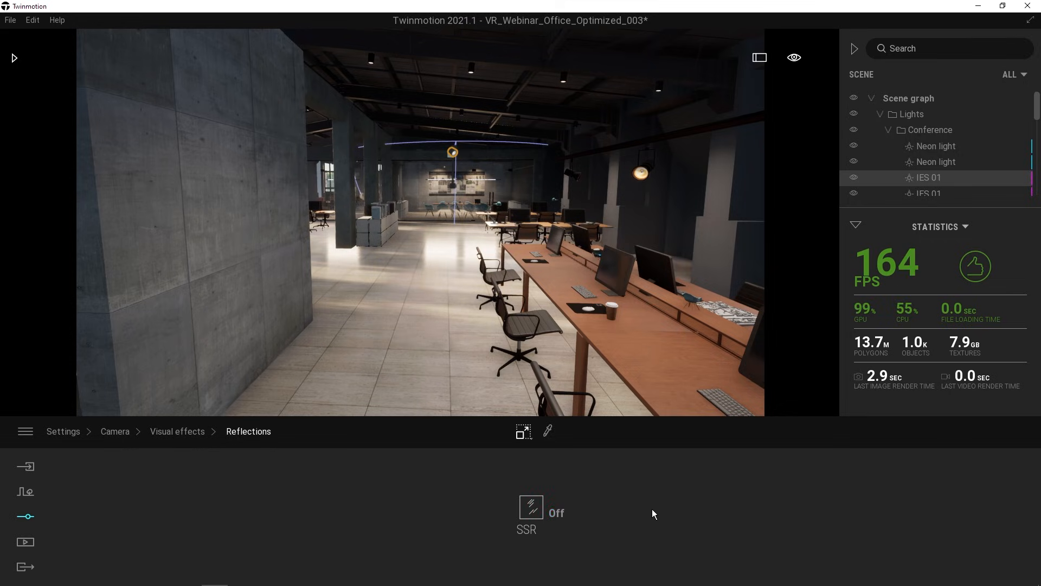
right_drag(574, 306, 573, 284)
key(w)
key(w)
key(w)
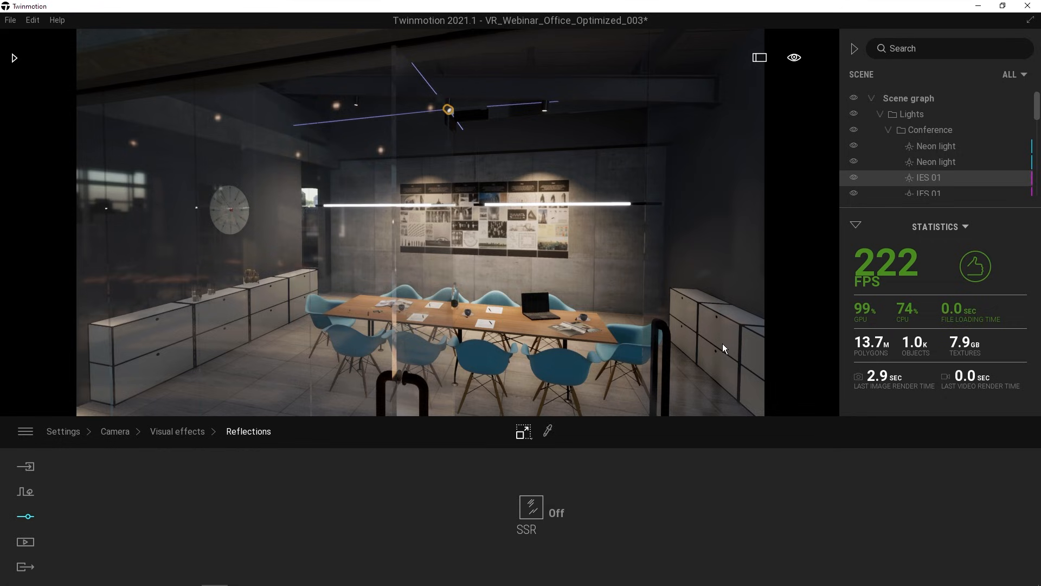
- Compare the frame rate and reflections in front of the conference room with SSR on and off, finally leaving SSR on
click(553, 515)
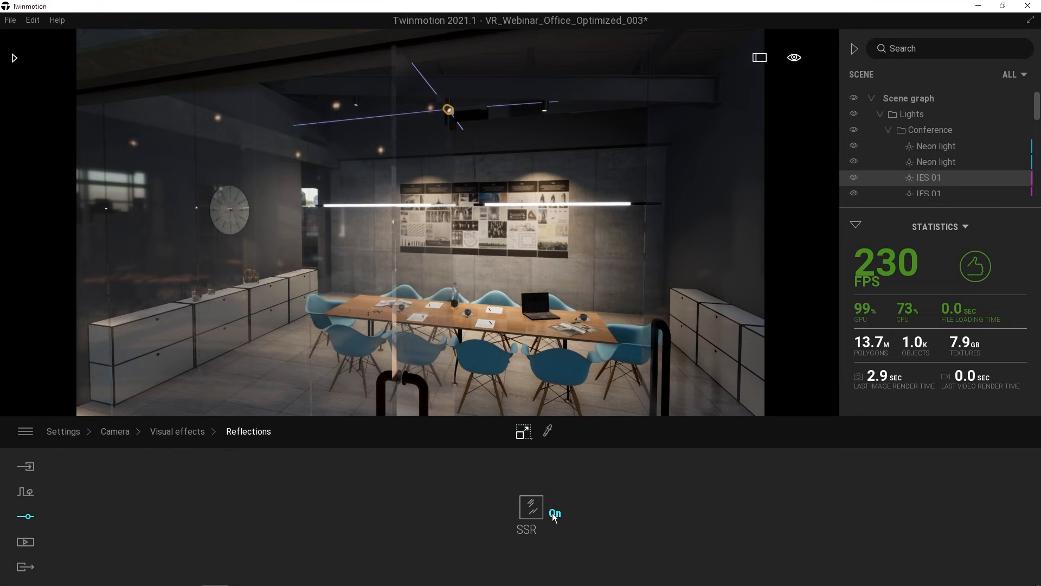
click(555, 515)
click(556, 514)
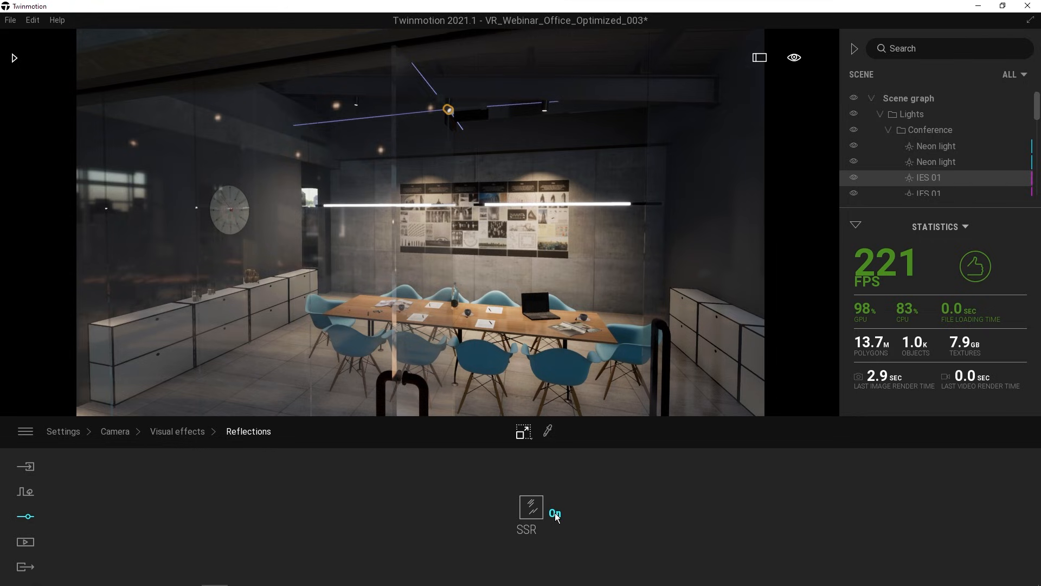
click(555, 515)
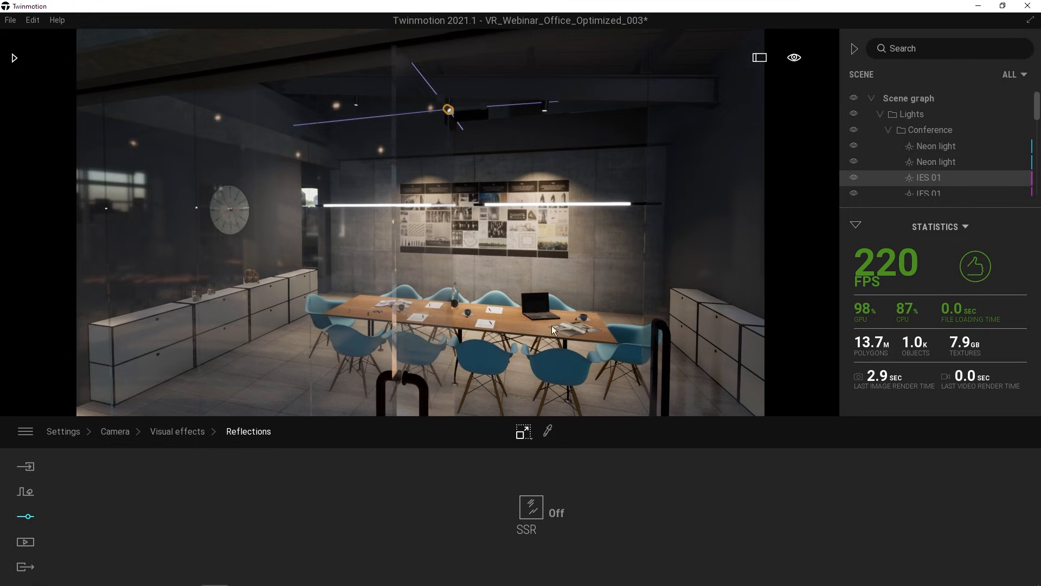
click(555, 513)
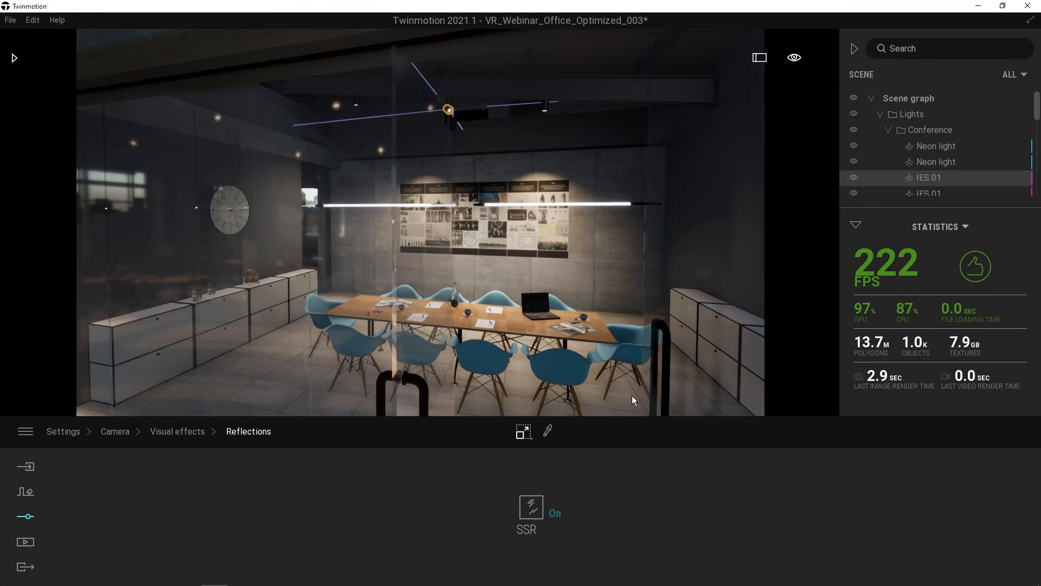
click(557, 514)
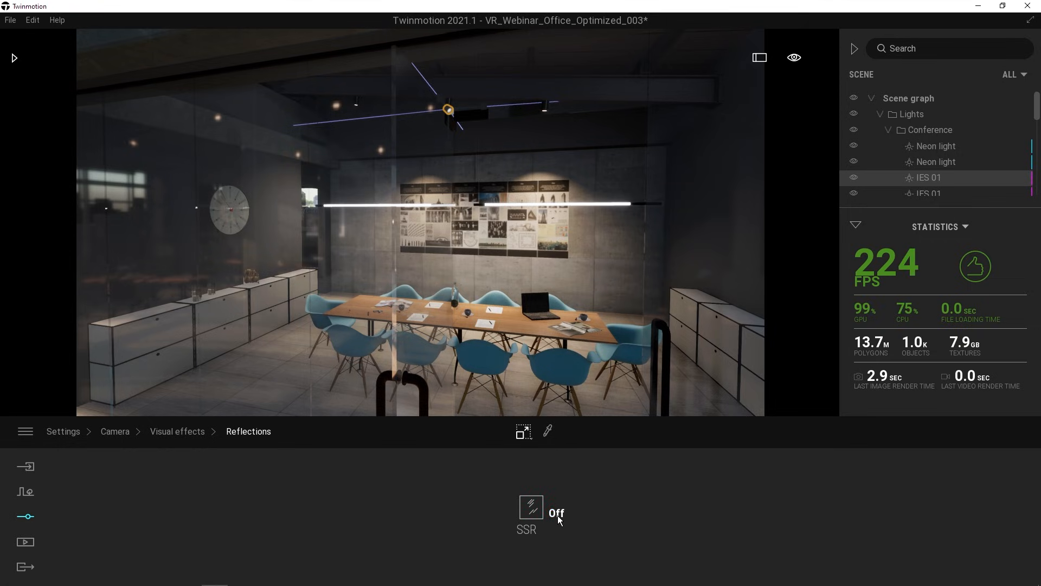
click(557, 514)
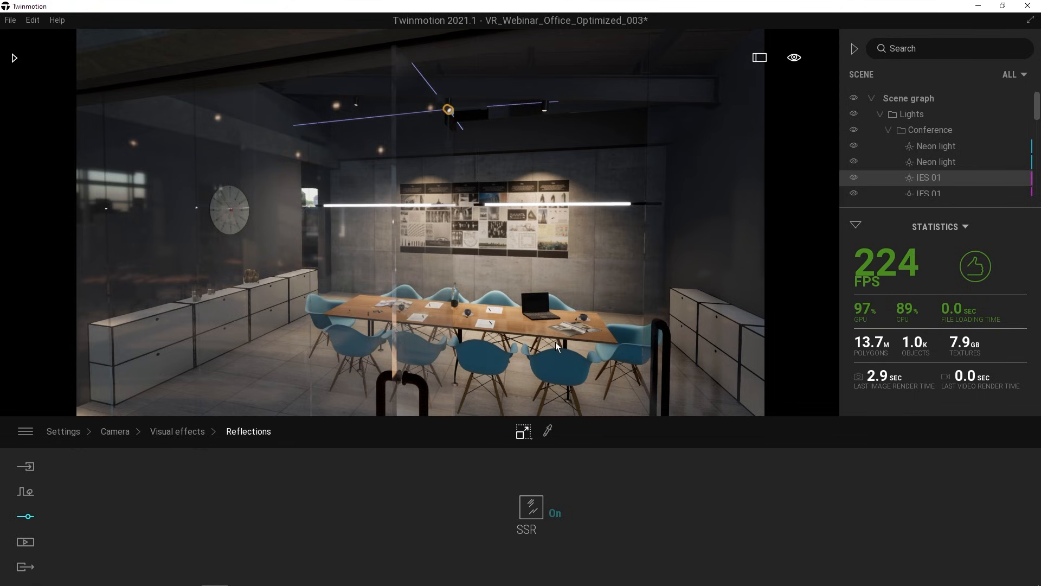
right_drag(555, 342, 525, 354)
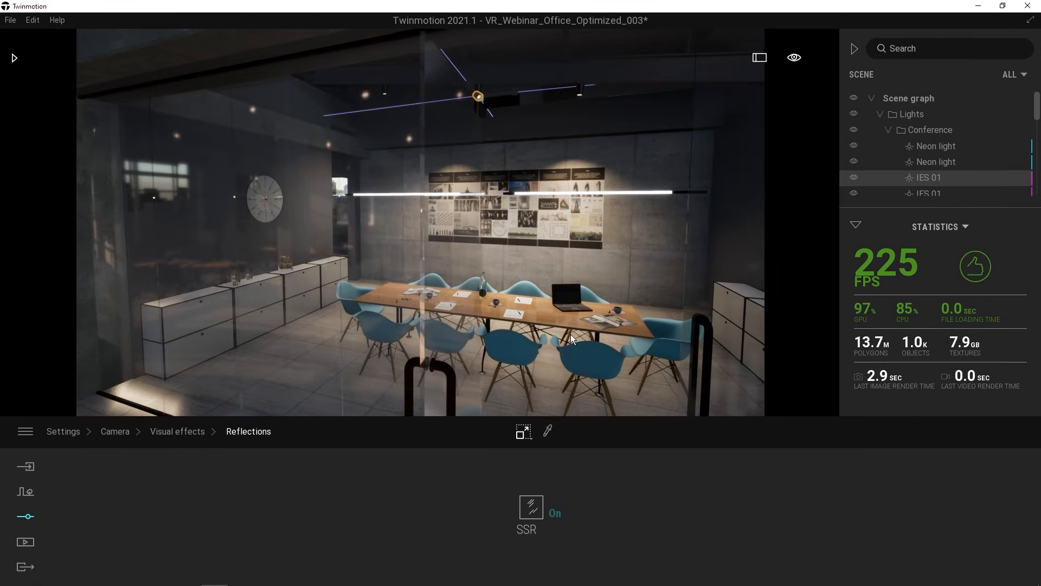
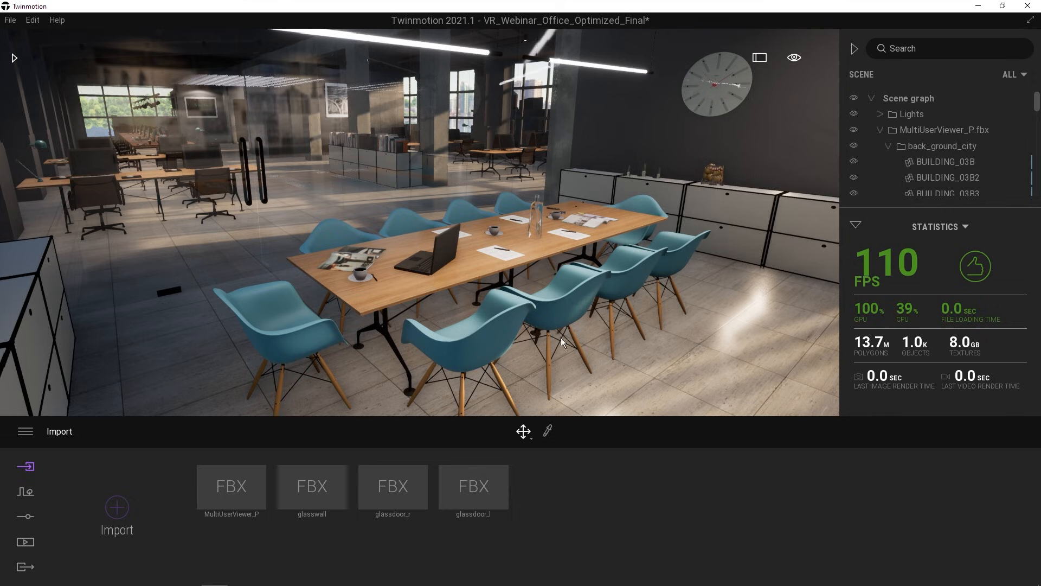
- Select the blue chairs around the conference table one by one to check that each is a separate object
click(477, 329)
click(626, 281)
click(635, 273)
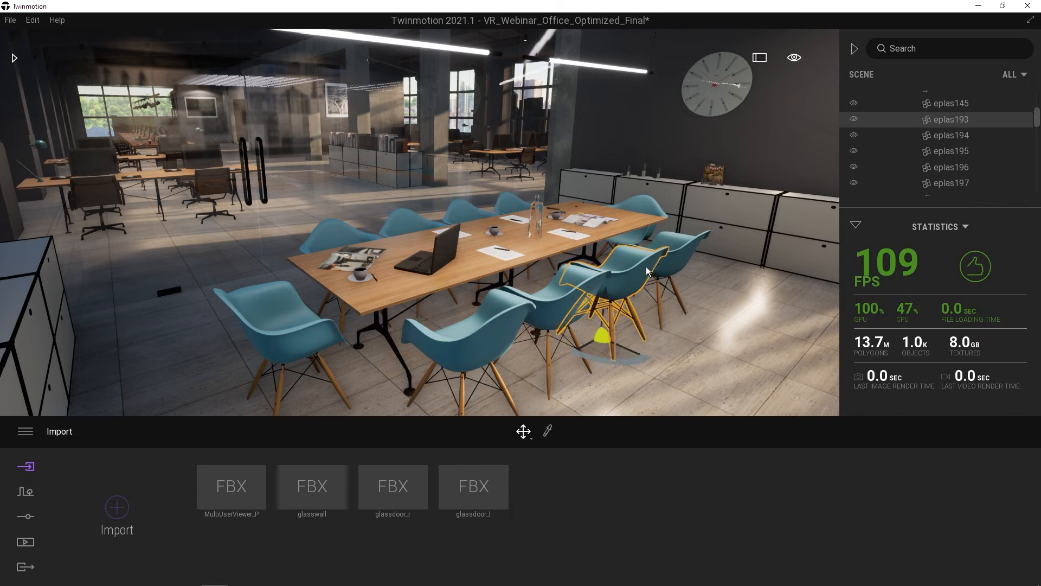
click(682, 248)
click(645, 202)
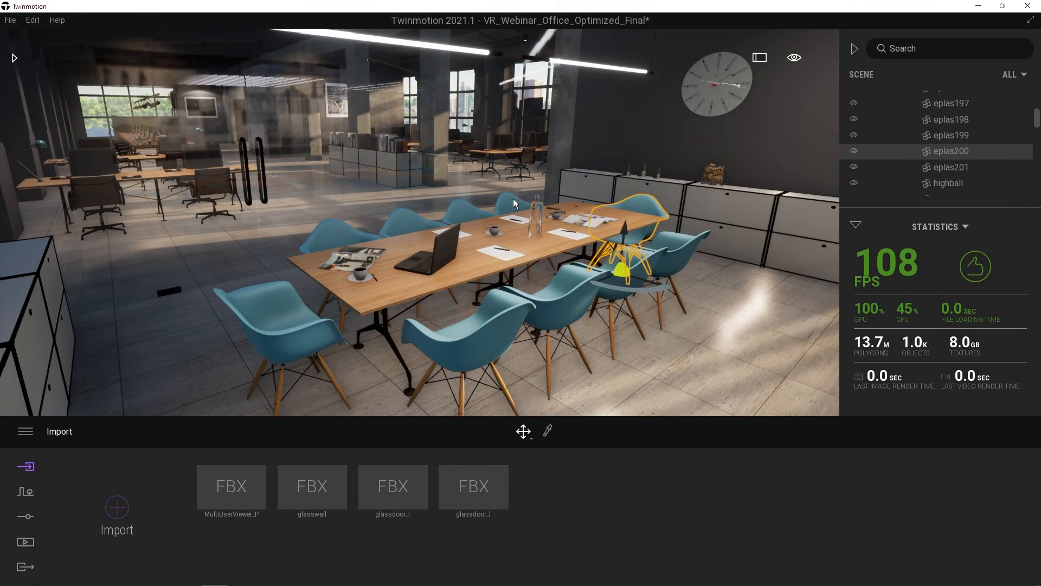
click(513, 198)
click(463, 207)
click(404, 219)
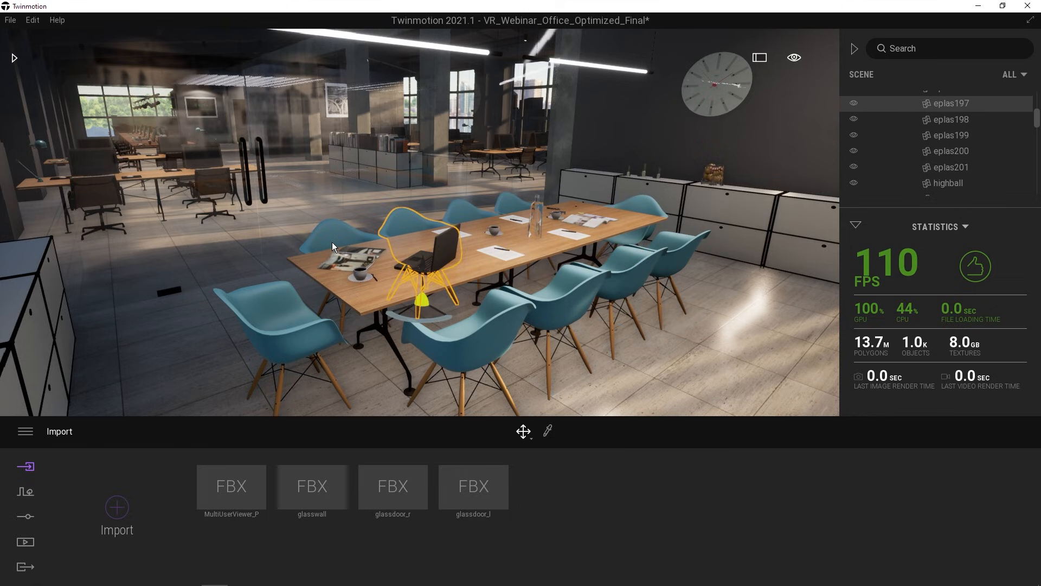
click(331, 243)
click(255, 327)
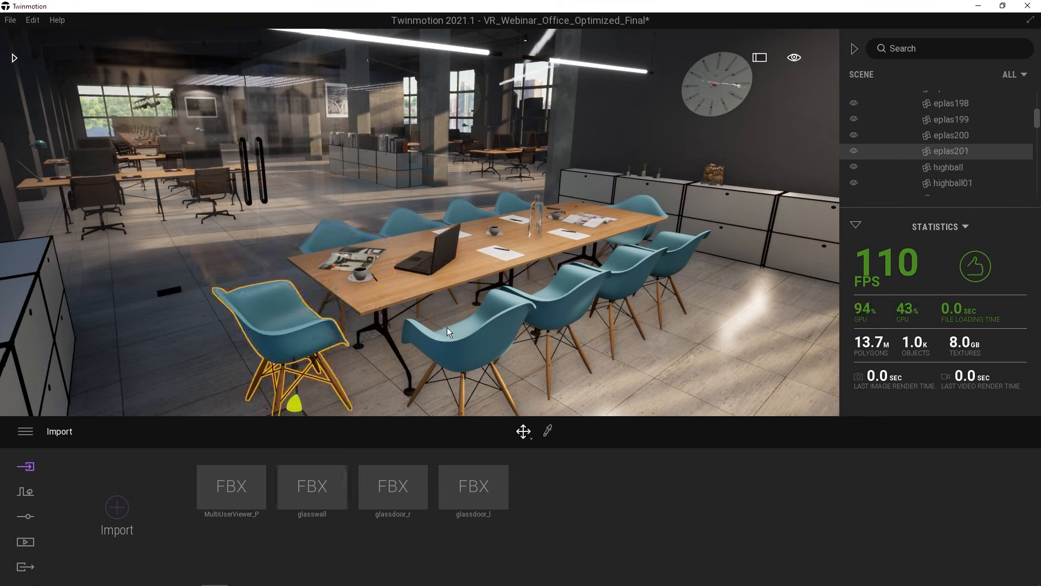
click(495, 328)
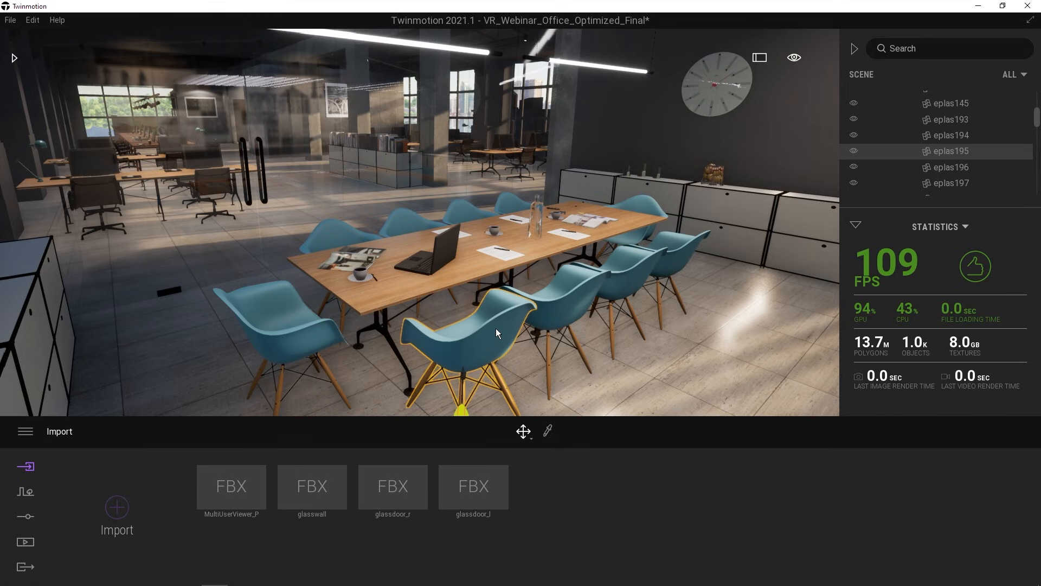
click(649, 203)
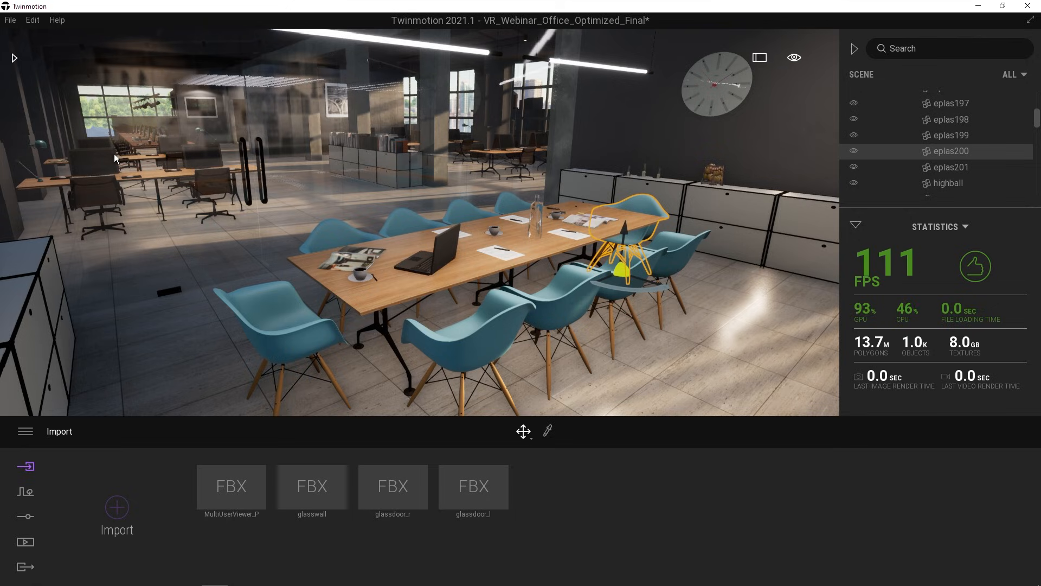
- Walk out to the bookshelf sideboards and select individual sideboards and books to check that they are separate objects
right_drag(507, 231, 407, 224)
key(w)
click(627, 310)
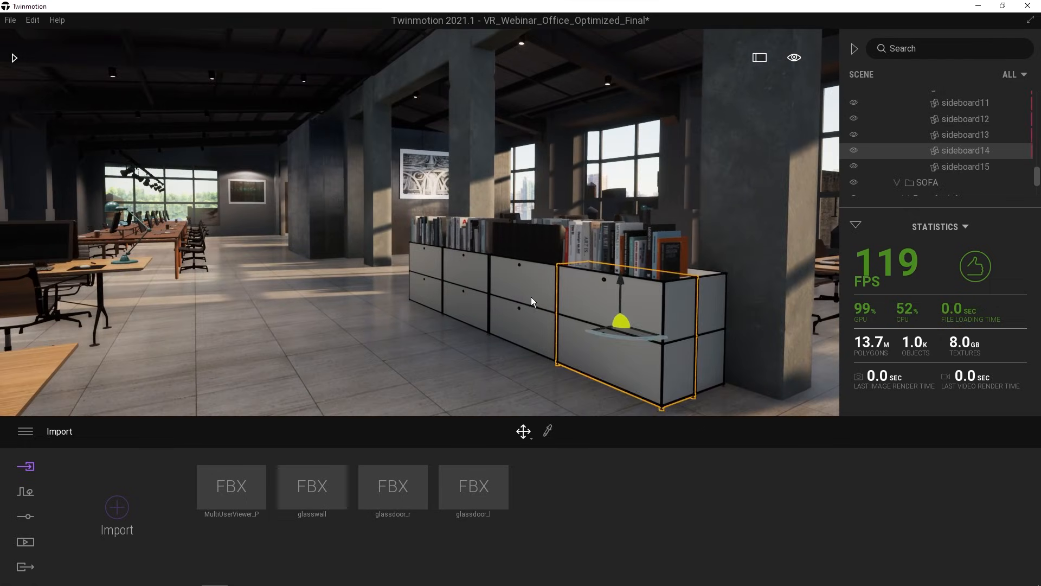
click(531, 297)
click(473, 279)
click(434, 270)
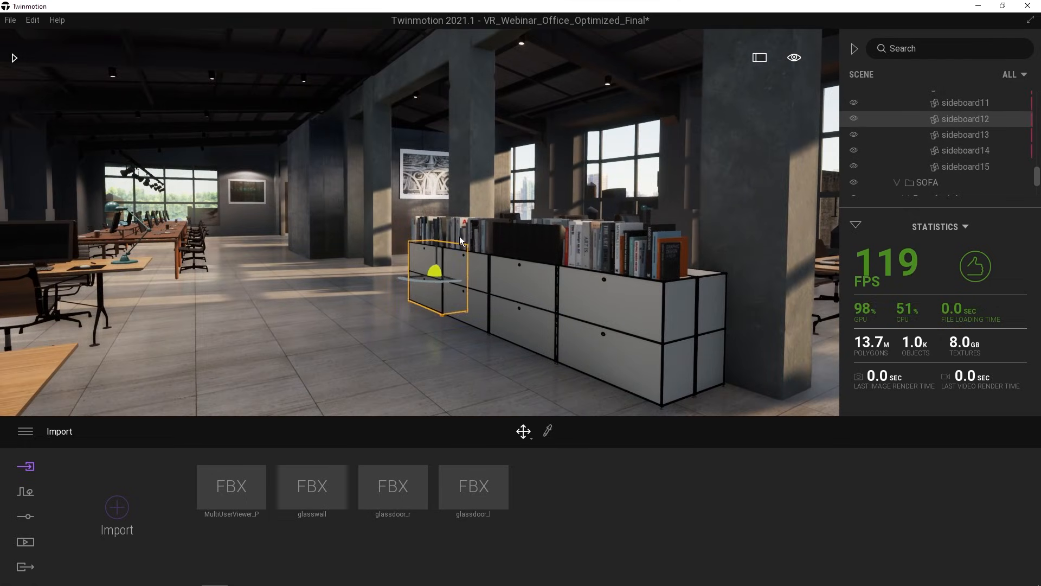
click(495, 233)
click(480, 227)
click(639, 251)
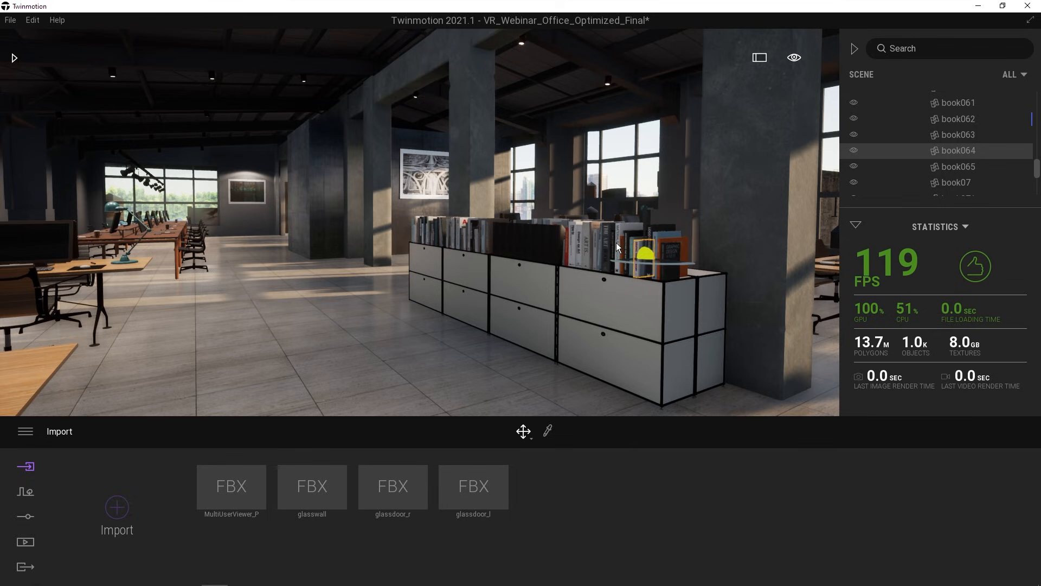
click(613, 243)
- Inspect a desk chair, a monitor and a long desk in the work area as separate objects, and look around toward the windows
right_drag(521, 288, 358, 299)
click(242, 259)
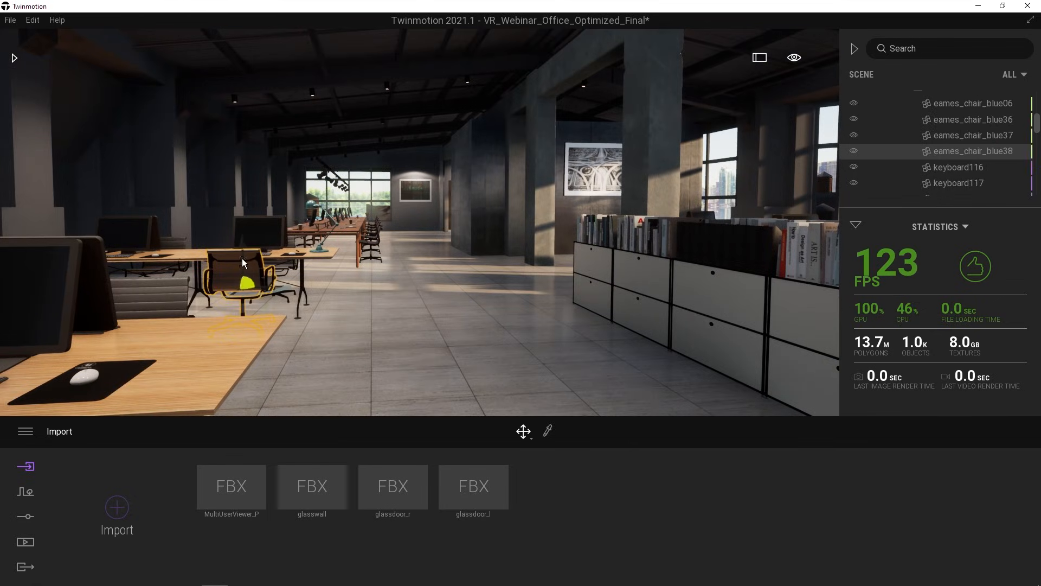
click(261, 230)
click(360, 227)
right_drag(467, 256, 543, 256)
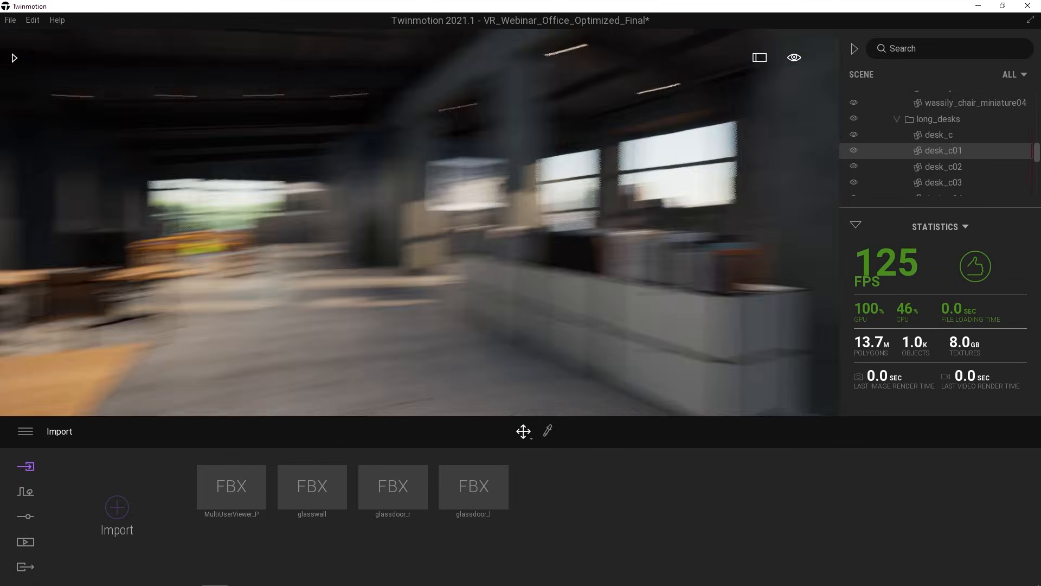
right_drag(450, 298, 514, 306)
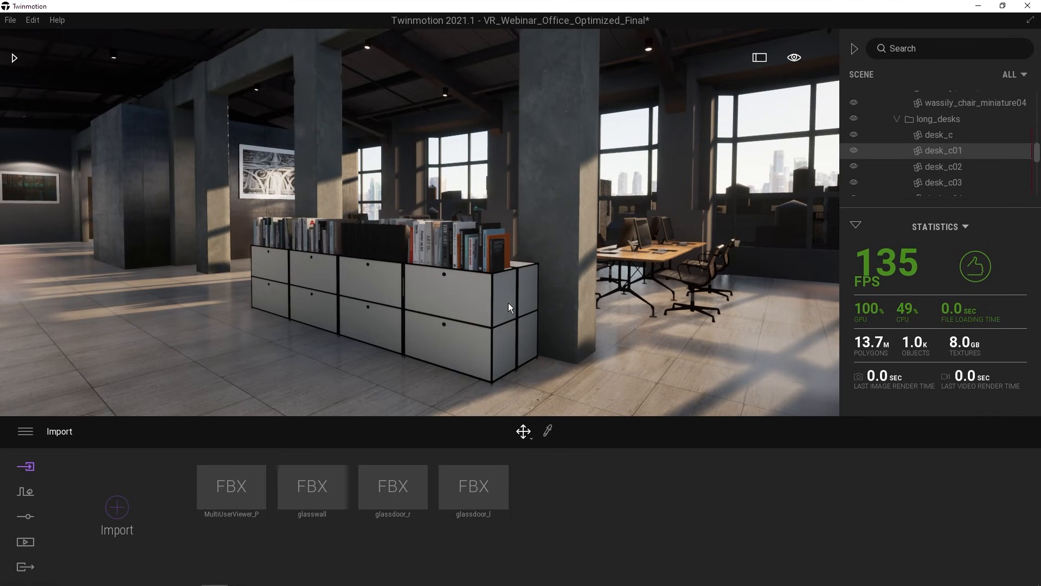
mouse_move(508, 302)
right_down()
mouse_move(418, 304)
mouse_move(525, 303)
right_up()
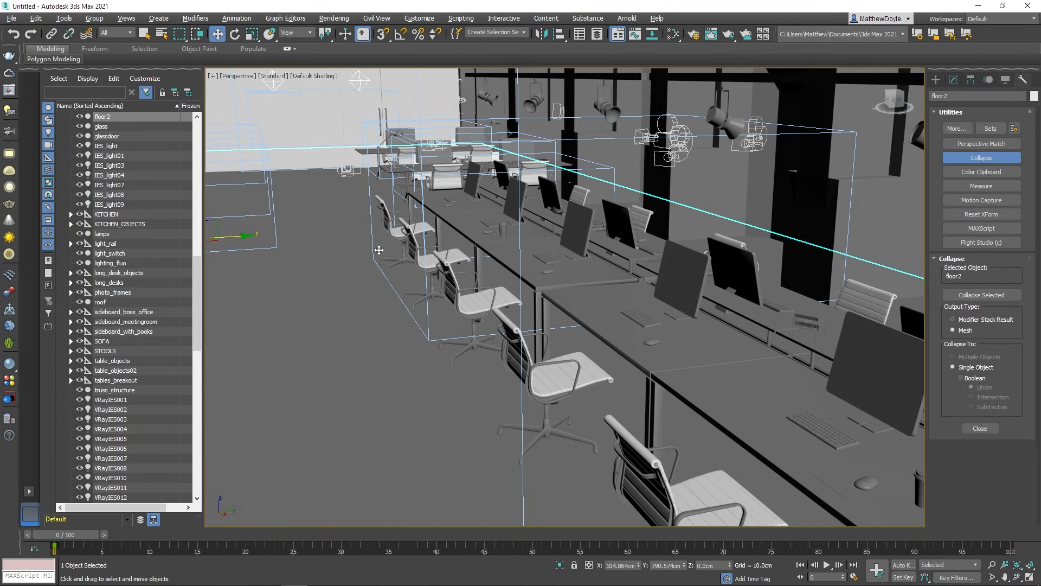
- In 3ds Max, select all the similar office chairs starting from eames_chair_blue31 and collapse them into a single mesh object
click(394, 232)
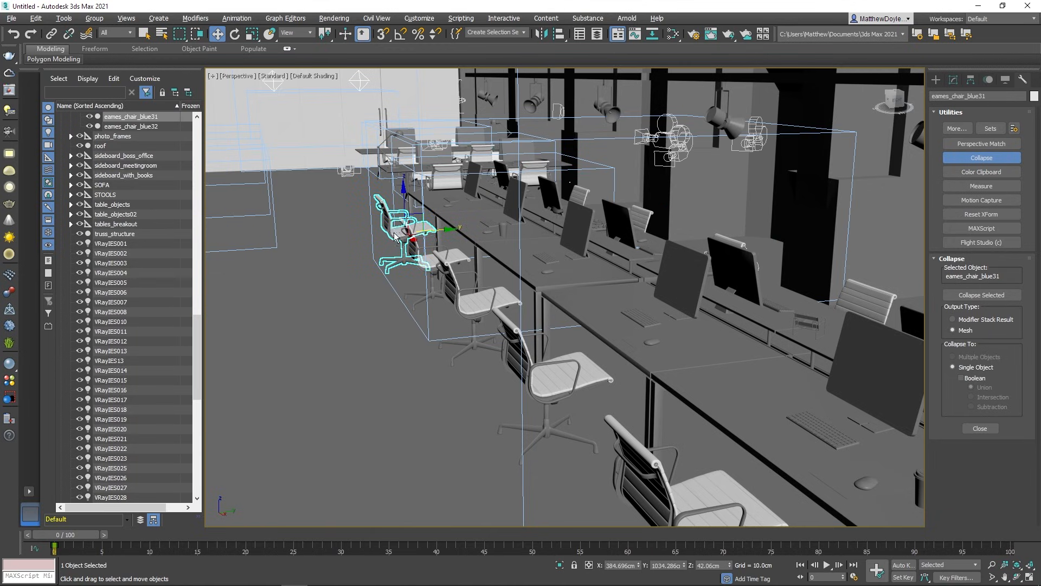
right_click(394, 232)
click(413, 283)
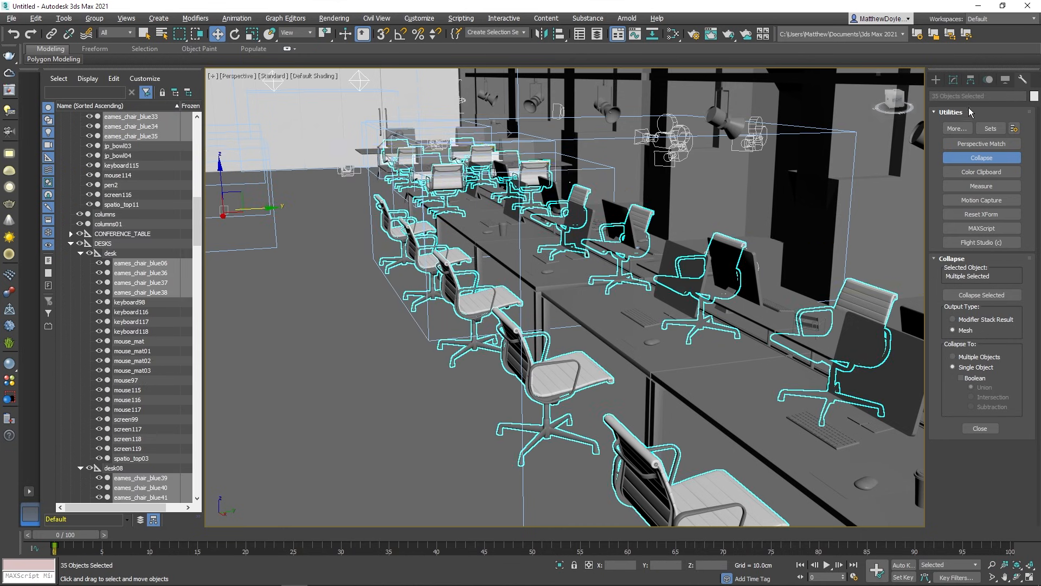
click(981, 160)
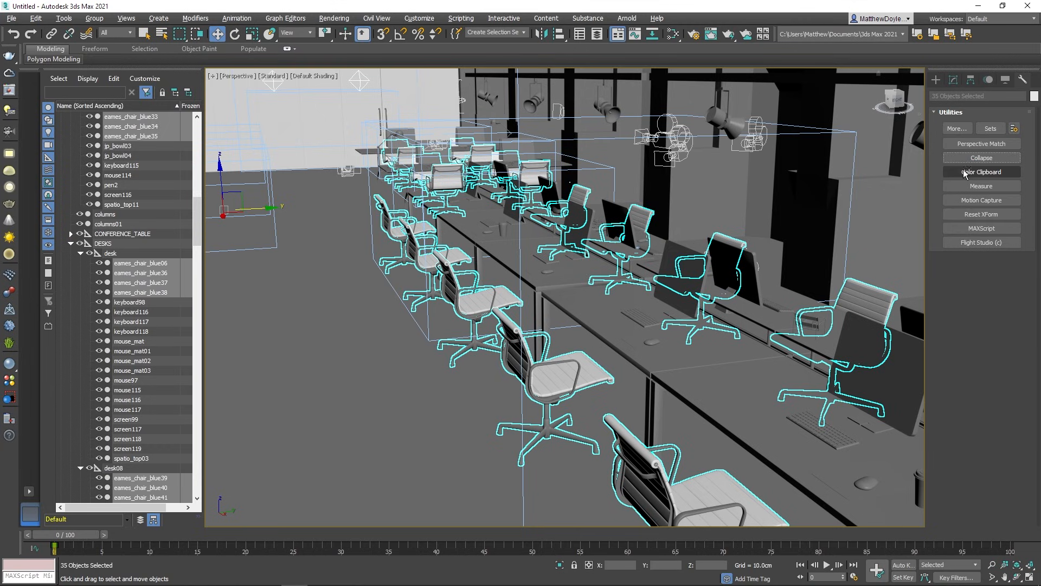
click(980, 160)
click(970, 294)
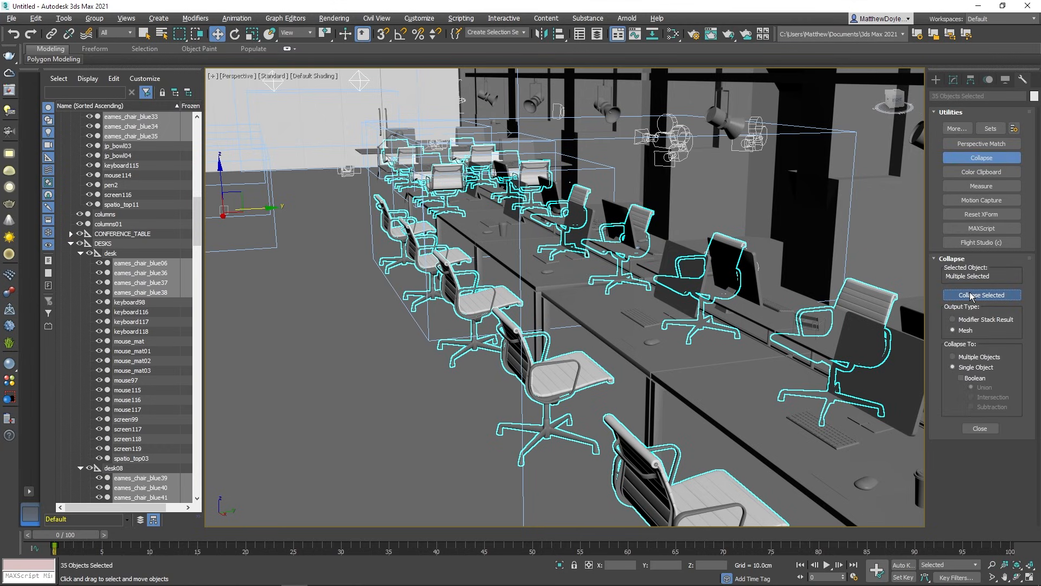
- Select the collapsed office chairs and move them together beside the long desks to test them as one object
click(364, 381)
click(472, 304)
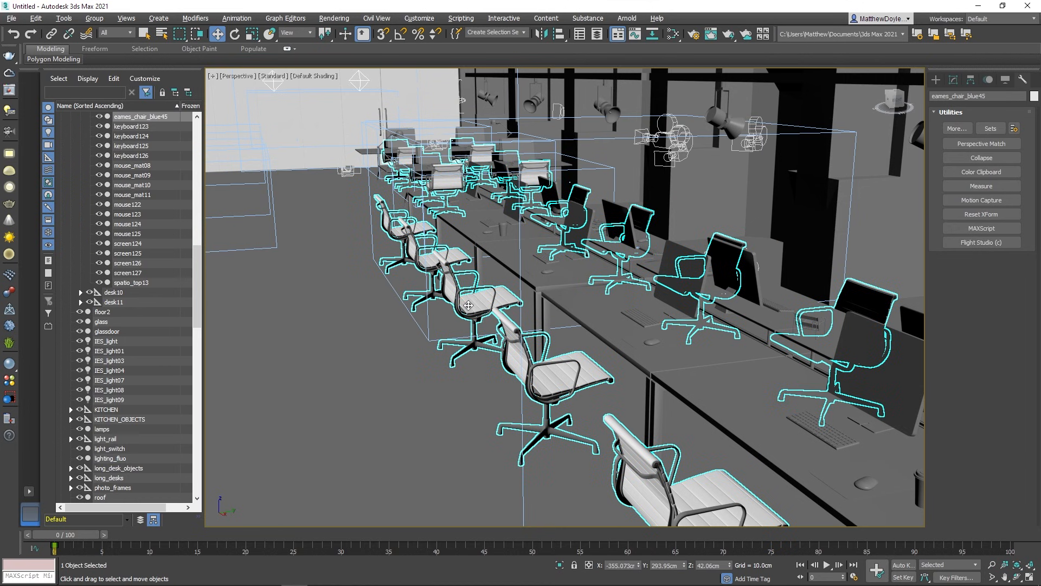
drag(472, 304, 433, 354)
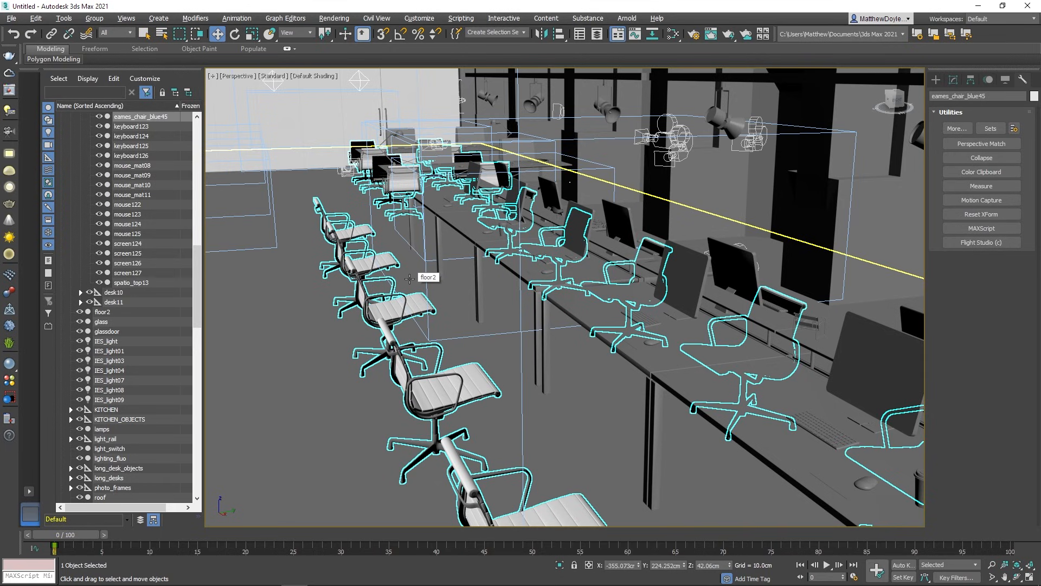
drag(410, 278, 478, 293)
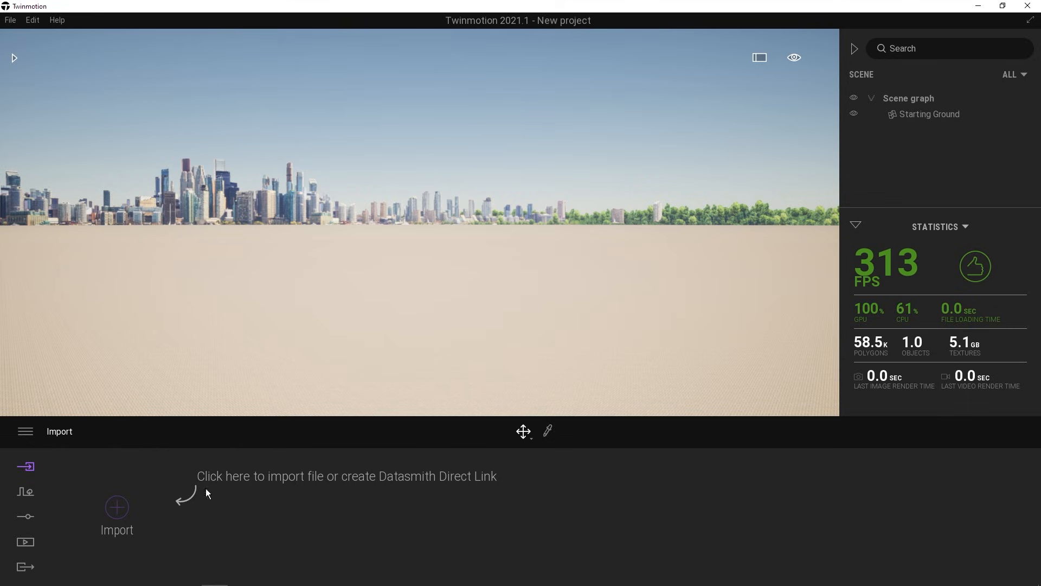
- Import the MultiUserViewer_P FBX file into the empty project with the Collapse by material option
click(123, 510)
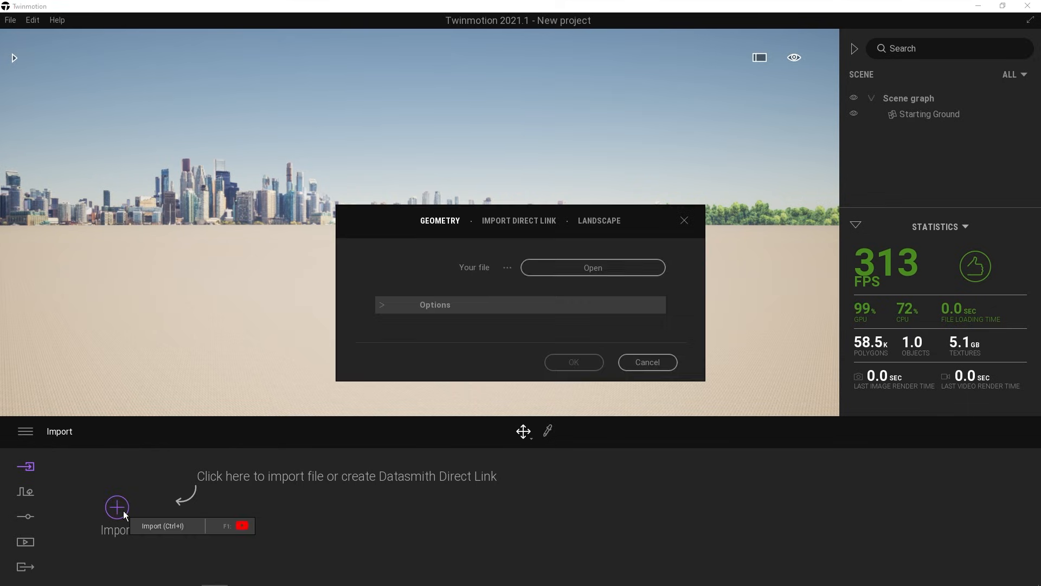
click(579, 262)
double_click(422, 187)
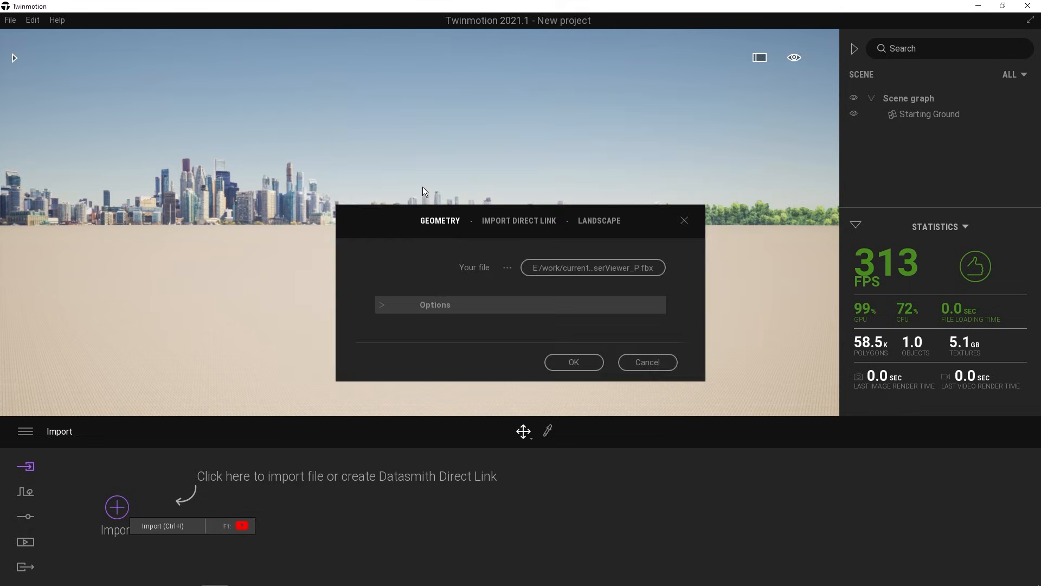
click(379, 305)
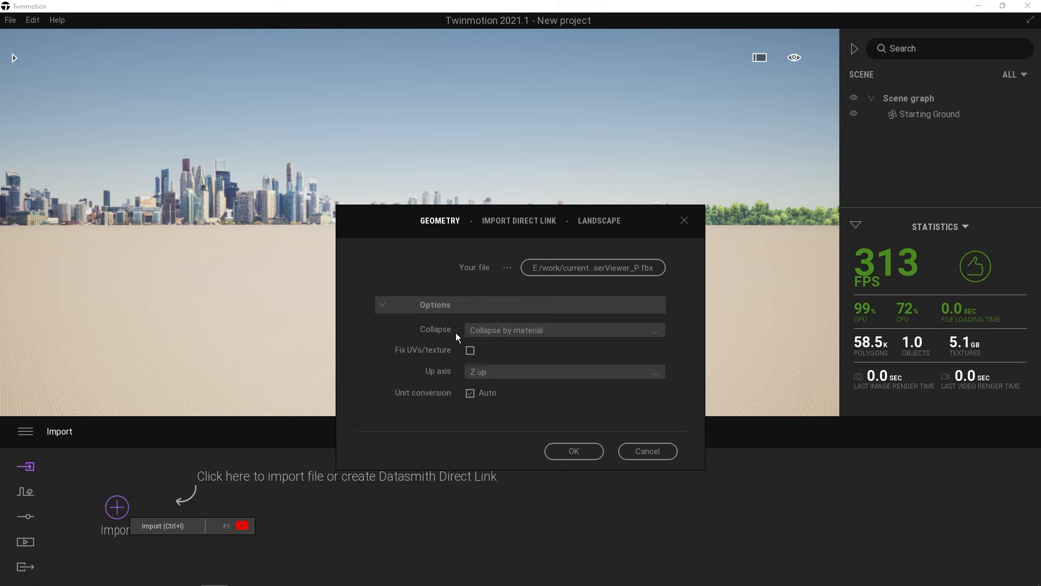
click(551, 336)
click(578, 455)
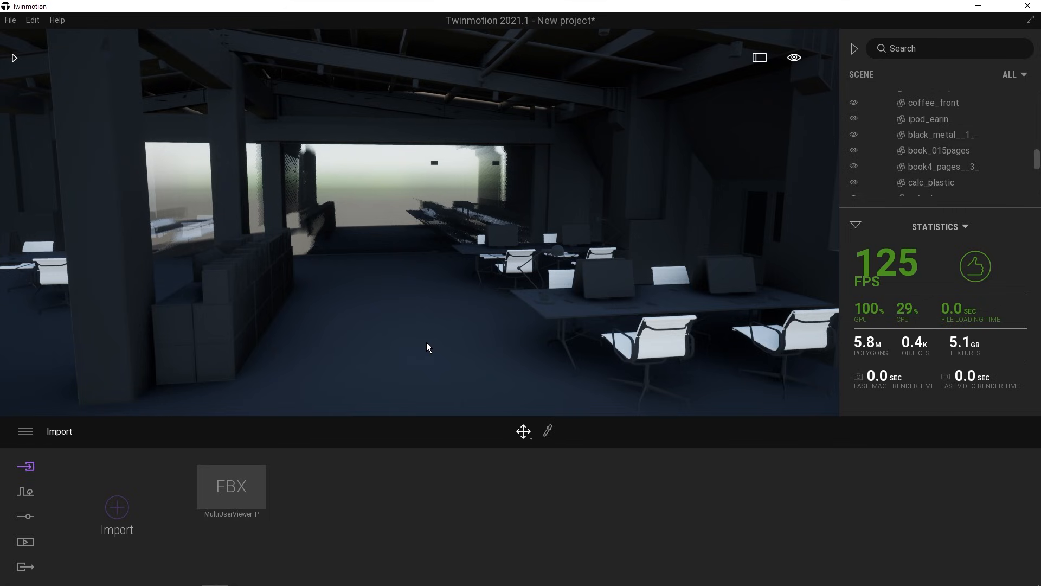
- Look around the imported office and select the conference chairs to check how their parts were merged by material
mouse_move(426, 343)
right_down()
mouse_move(271, 344)
mouse_move(469, 341)
mouse_move(442, 341)
right_up()
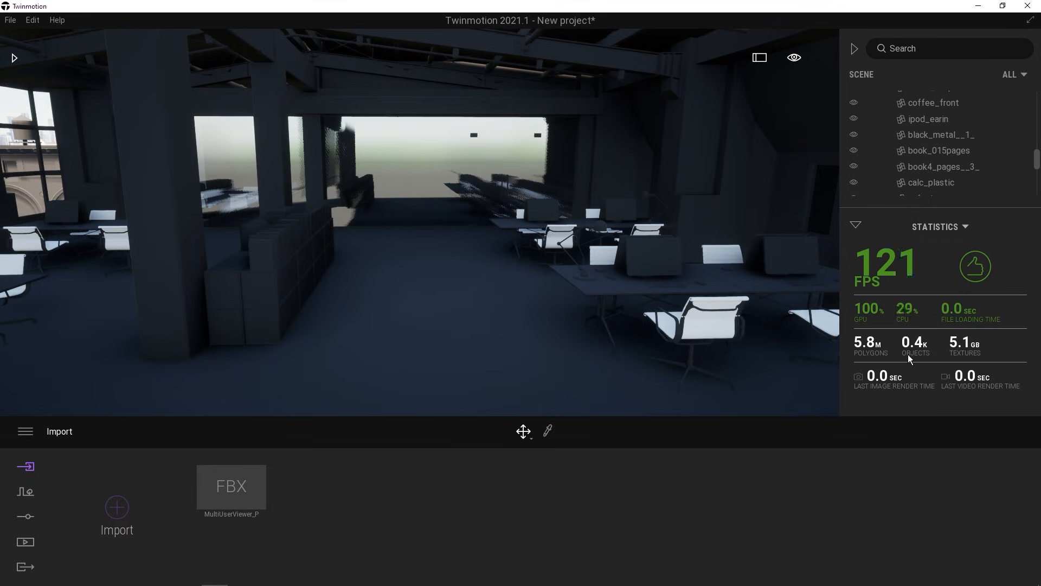
right_drag(363, 304, 27, 320)
click(607, 282)
right_drag(409, 288, 352, 306)
click(423, 275)
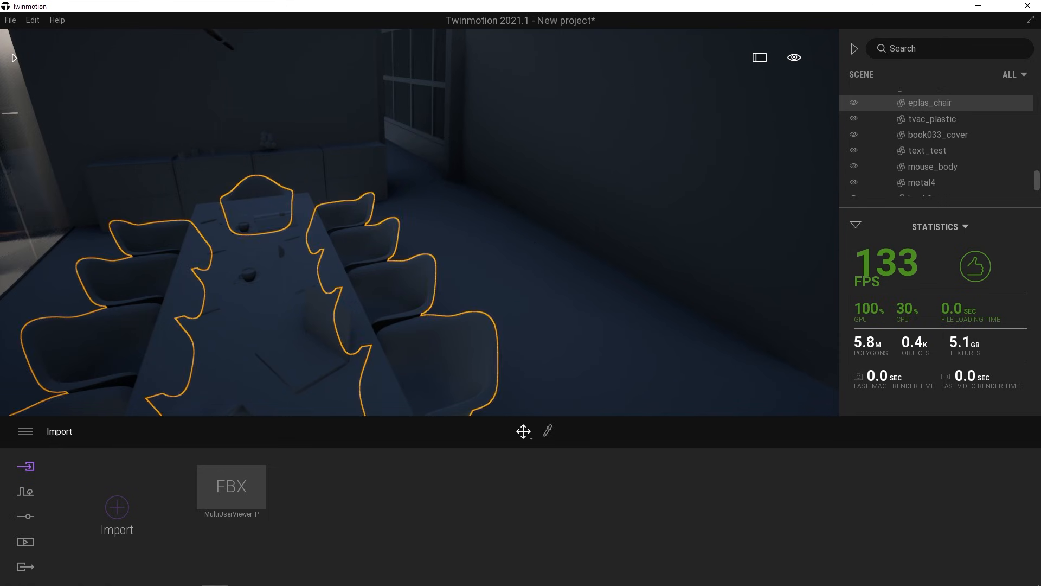
- Examine the selected chair shells from around the conference table, and select the legs of a chair to compare their grouping
right_drag(423, 274, 247, 280)
key(s)
right_drag(505, 249, 489, 306)
key(w)
right_drag(565, 173, 579, 139)
key(s)
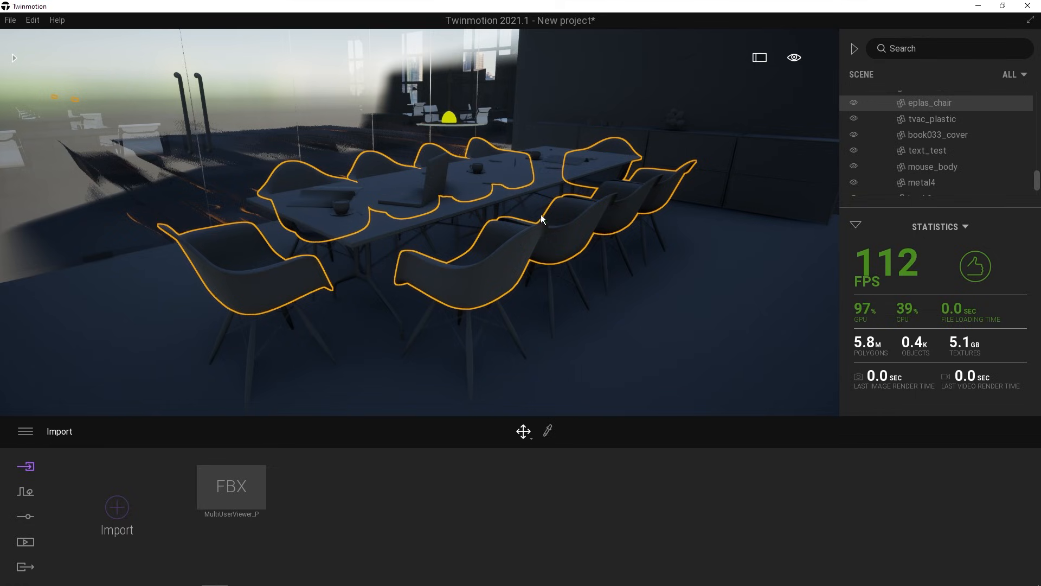
click(468, 323)
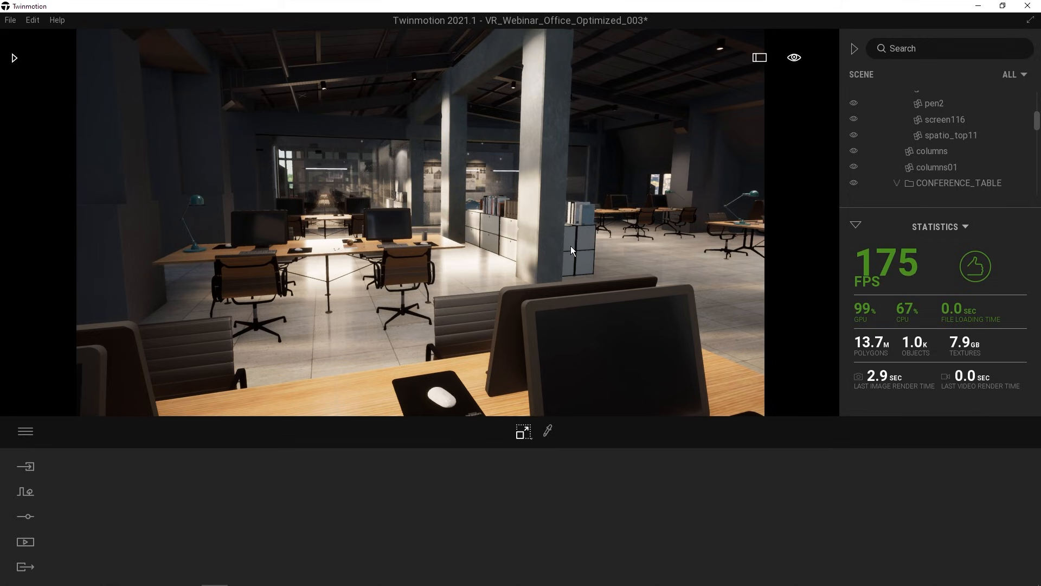
- Set the texture quality to Ultra in the VR_Webinar_Office_Optimized_003 project's preferences, and look over the available shadow quality levels
click(31, 20)
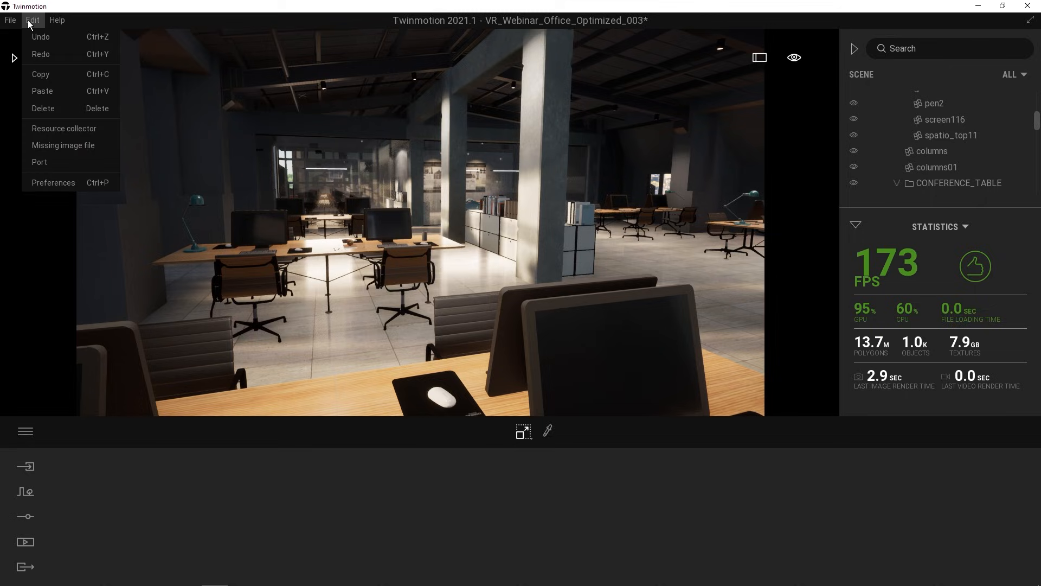
click(39, 182)
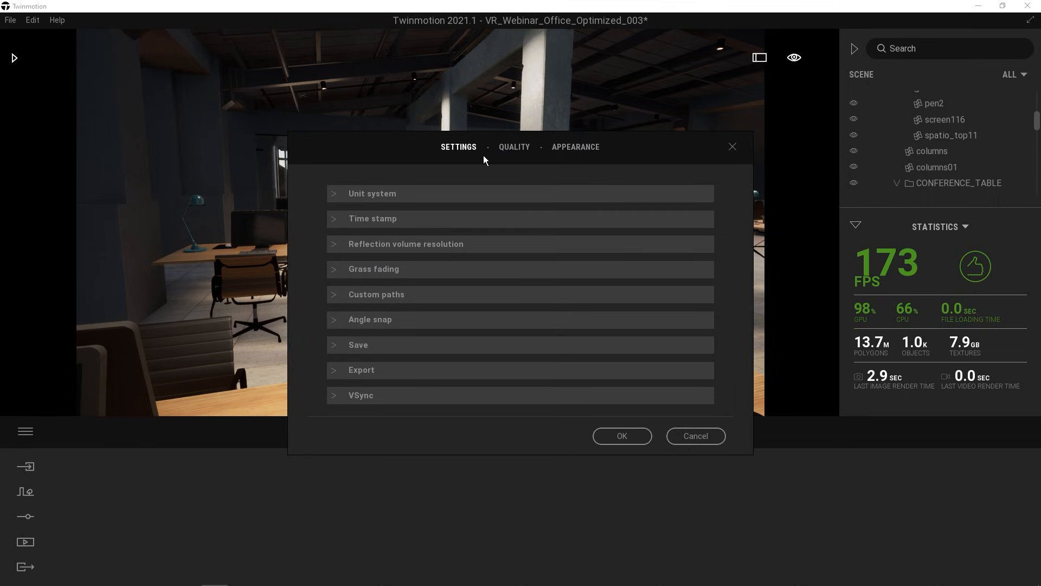
click(515, 149)
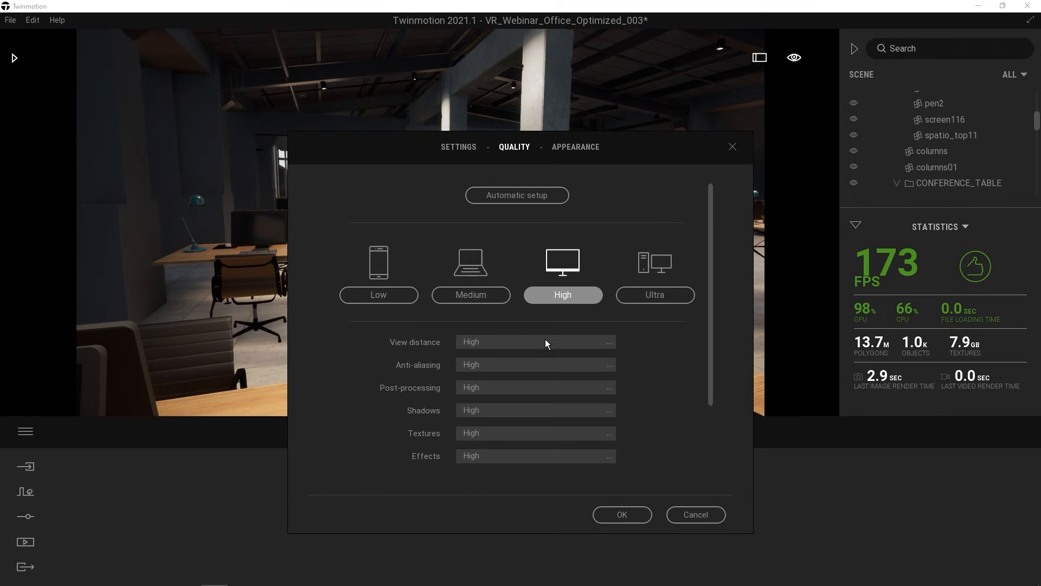
scroll(642, 343, down, 2)
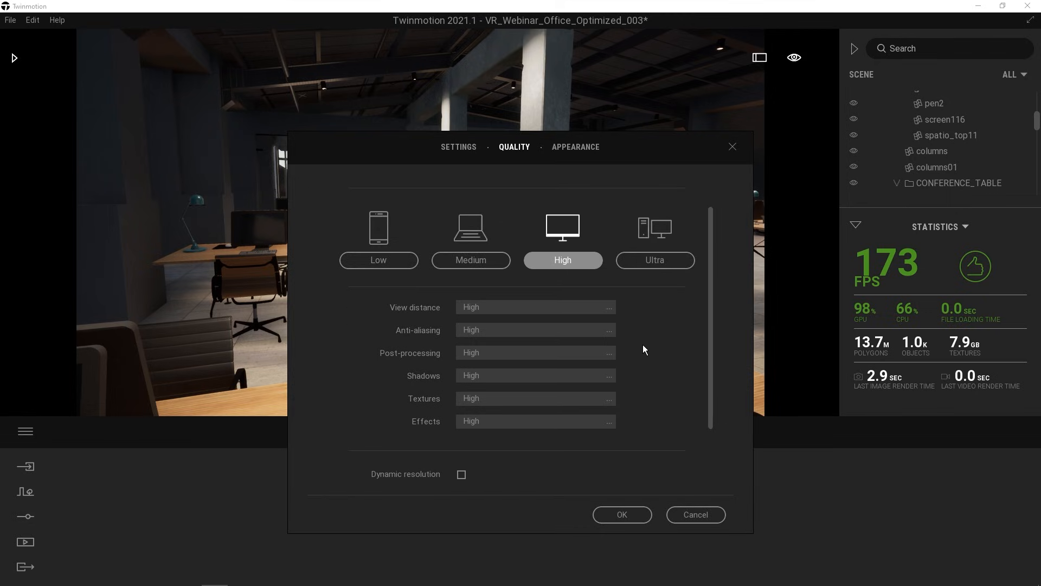
click(490, 421)
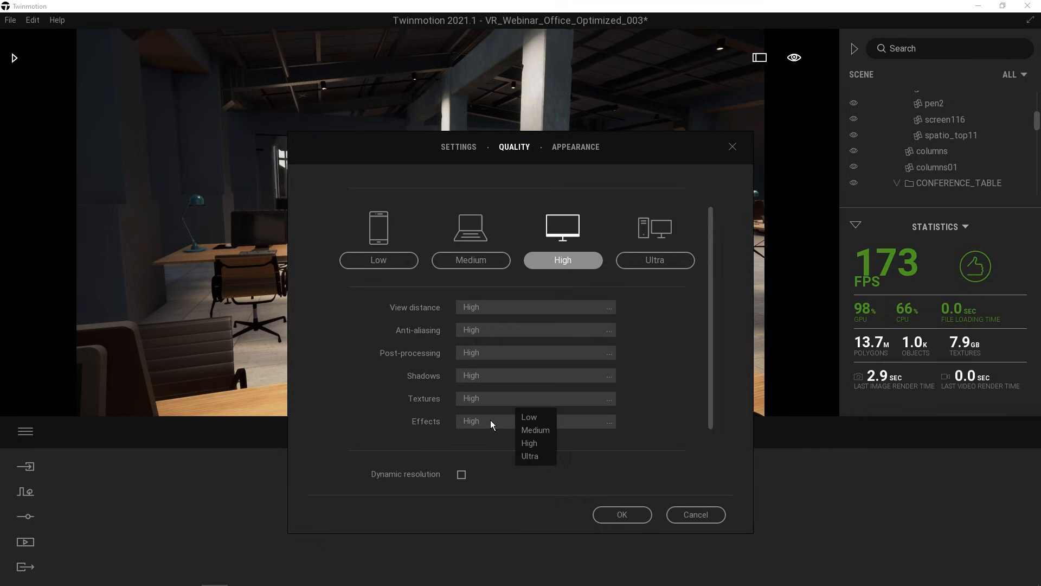
click(530, 456)
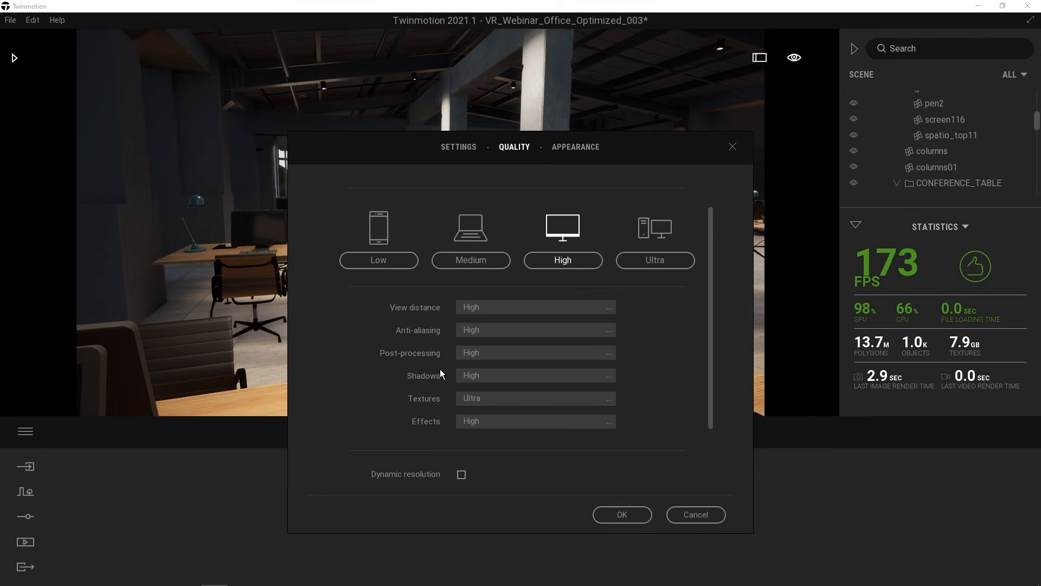
click(485, 356)
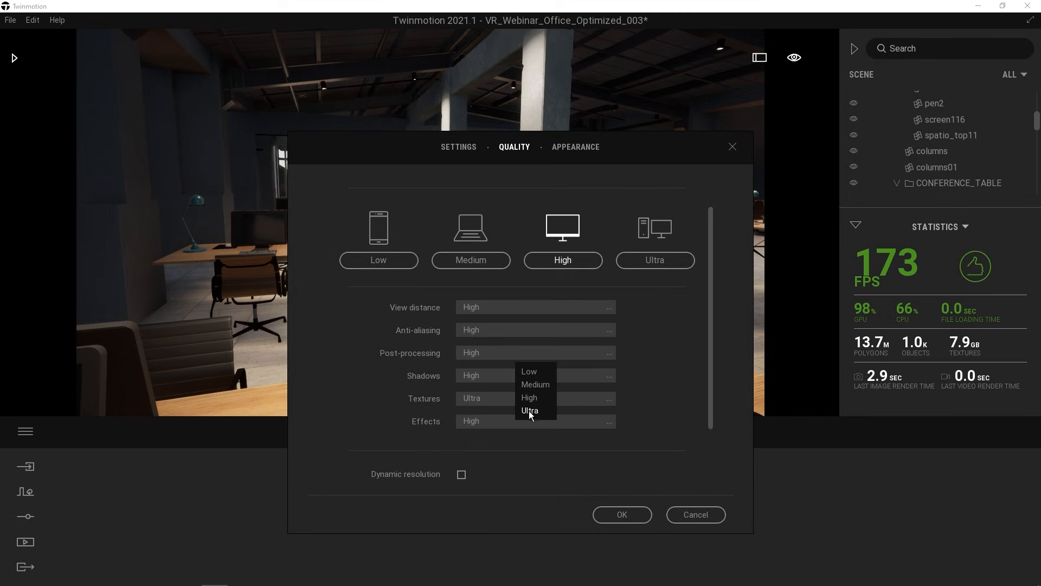
click(663, 354)
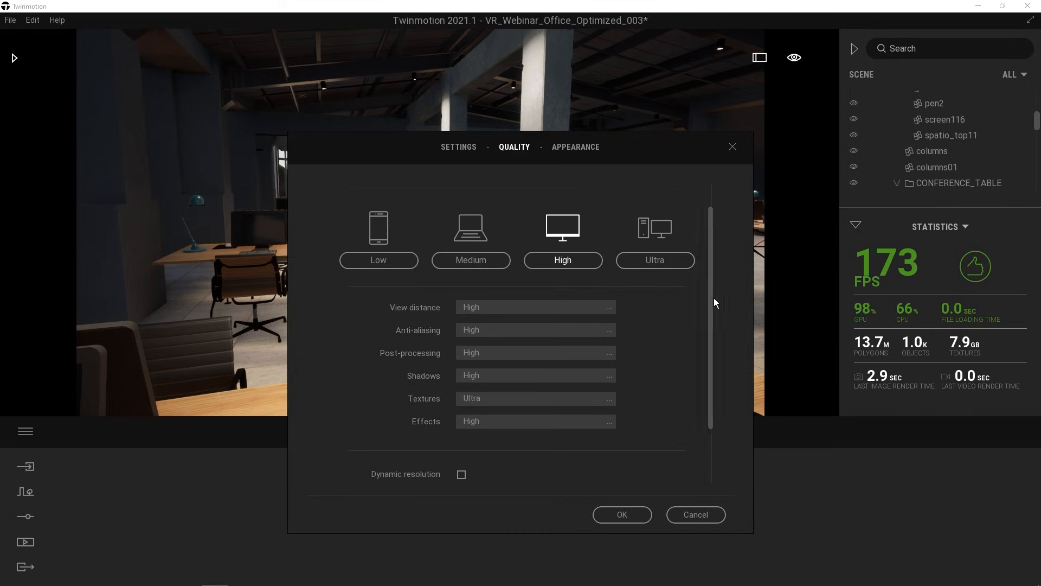
- Check the Optimize VR Quality option, move the preferences aside and apply the Low quality preset
drag(711, 302, 716, 375)
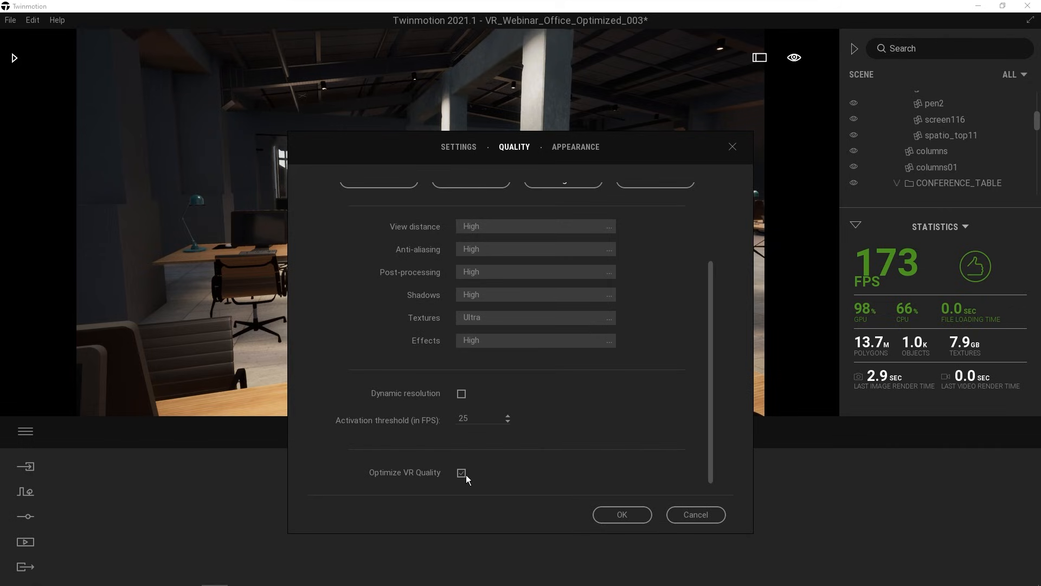
drag(713, 337, 545, 194)
drag(400, 147, 682, 194)
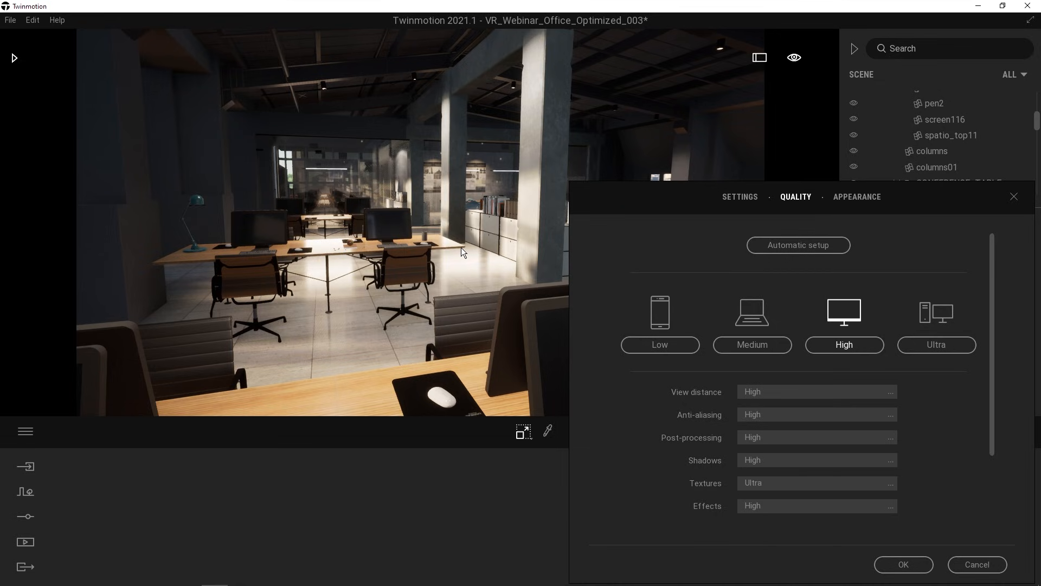
click(669, 346)
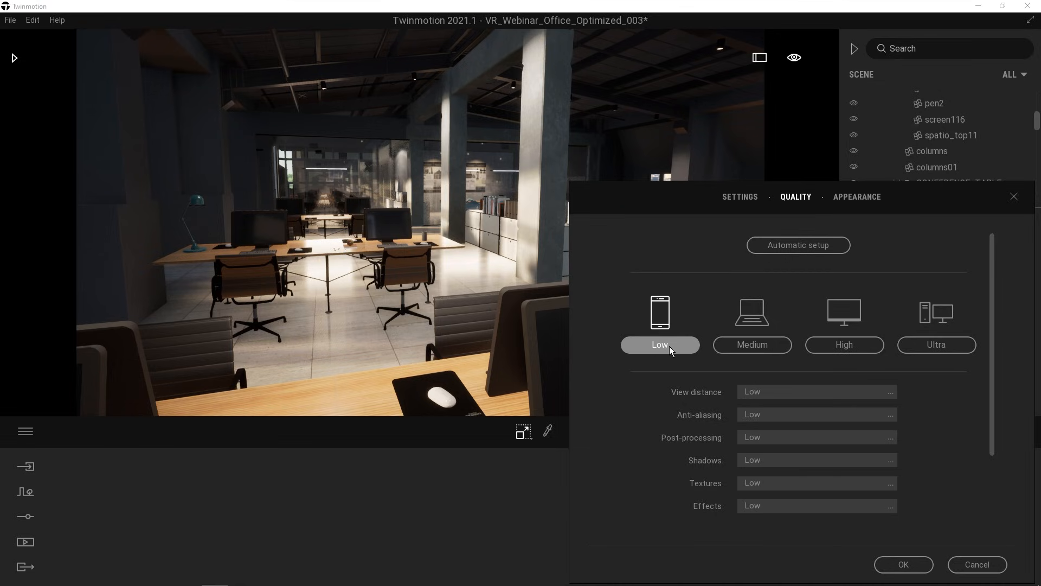
click(902, 564)
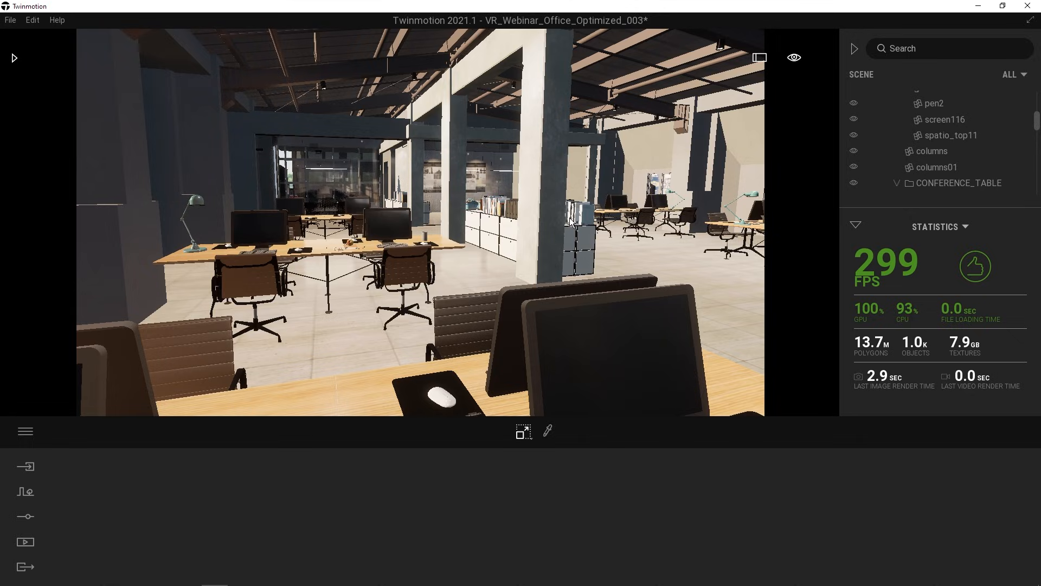
- Change the overall rendering quality to the Medium preset and apply it to the office scene
click(39, 25)
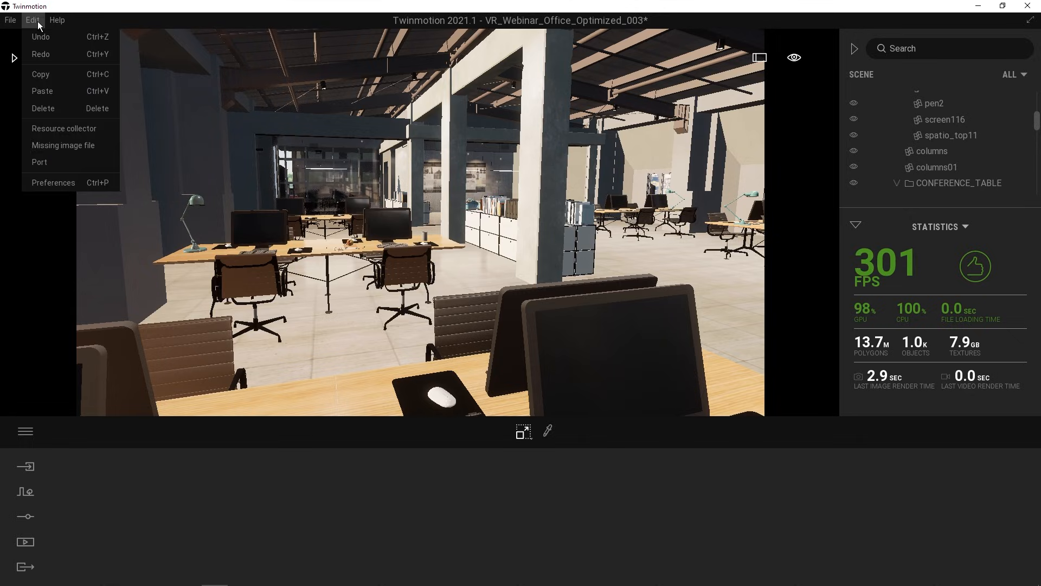
click(46, 183)
click(509, 154)
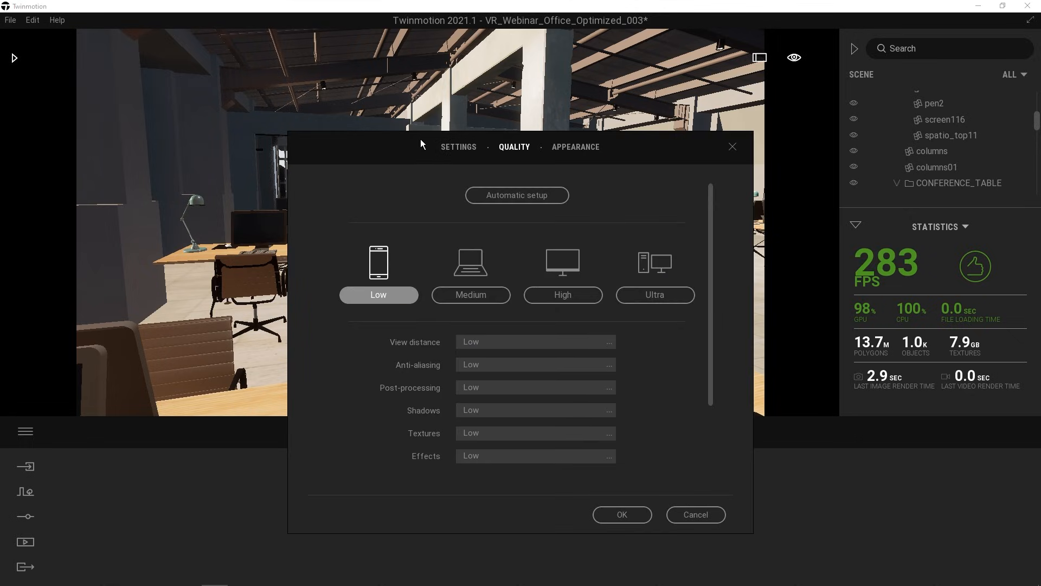
drag(421, 138, 630, 142)
click(679, 300)
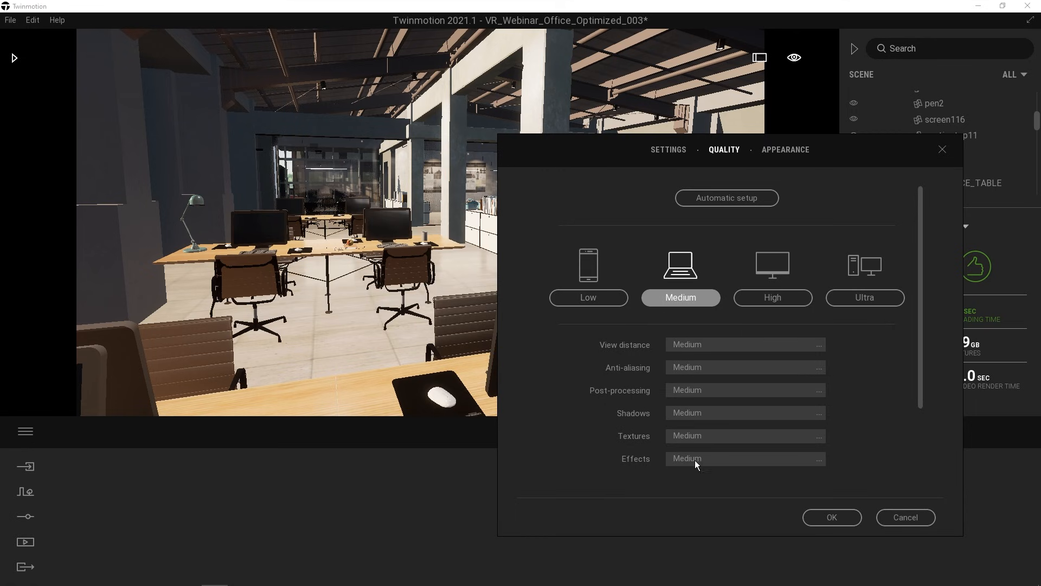
click(839, 517)
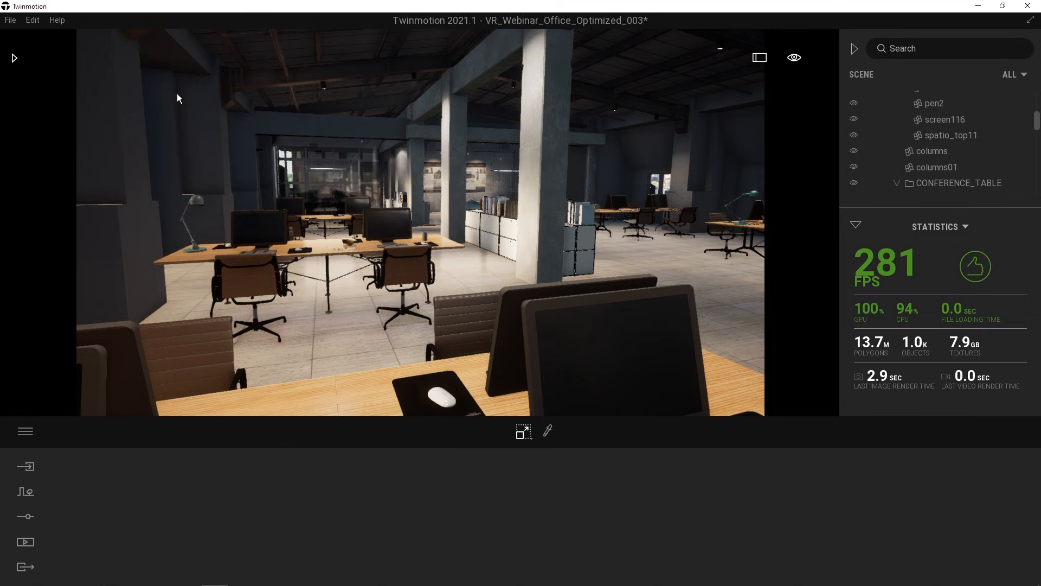
- Switch the overall rendering quality to the High preset and apply it
click(35, 21)
click(43, 181)
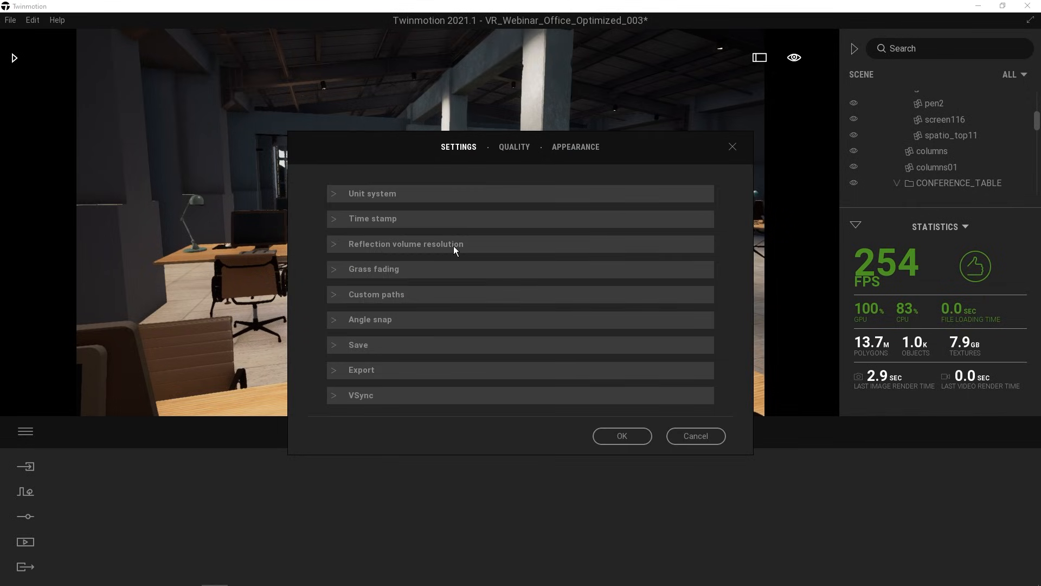
click(512, 148)
click(565, 297)
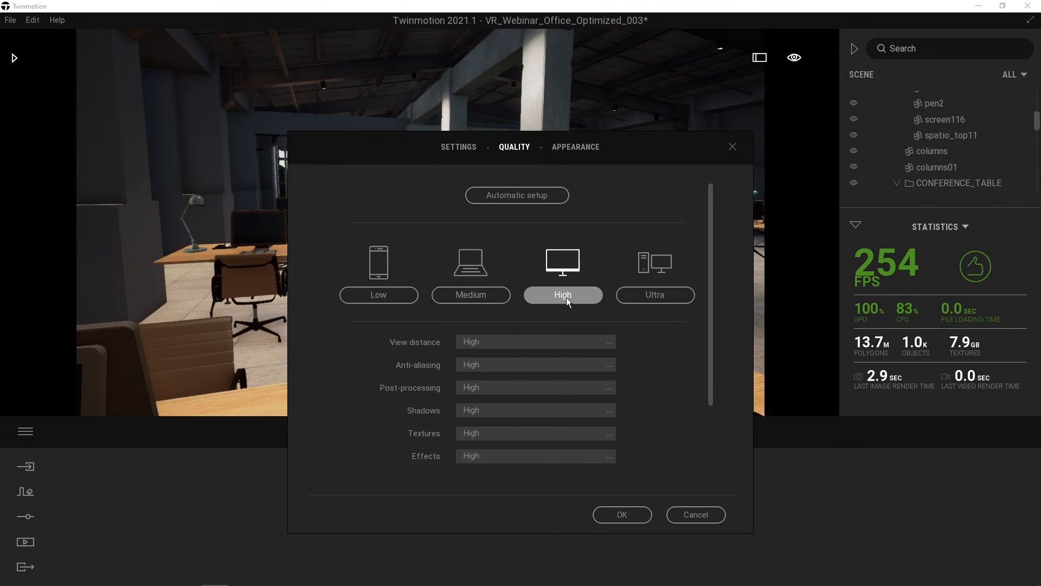
click(622, 514)
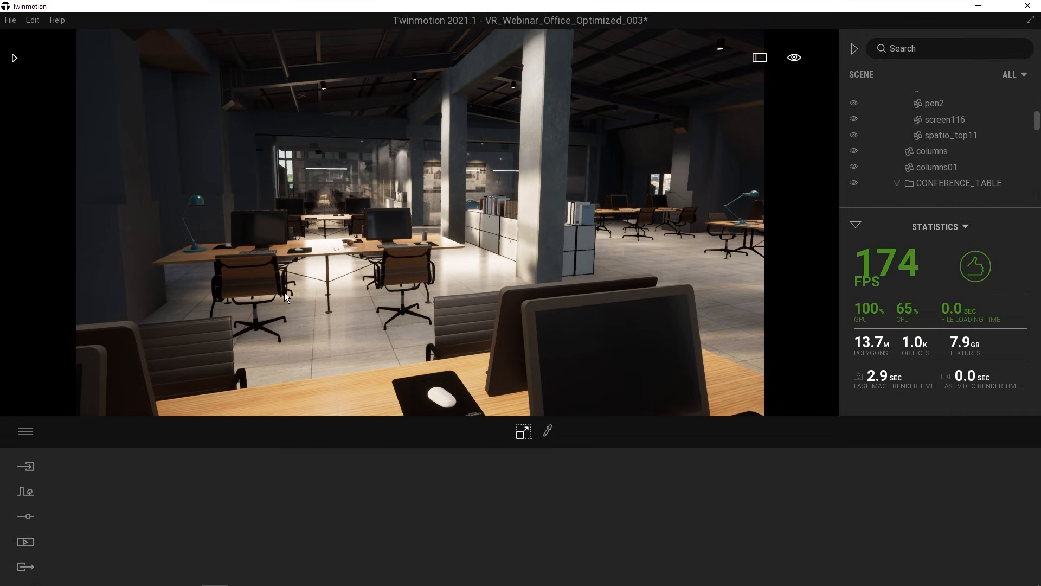
- Walk back to a wider view of the office floor and apply the Ultra quality preset
key(w)
mouse_move(591, 249)
right_down()
mouse_move(705, 249)
mouse_move(575, 263)
mouse_move(634, 241)
mouse_move(583, 242)
mouse_move(590, 254)
right_up()
key(s)
key(w)
key(s)
click(38, 27)
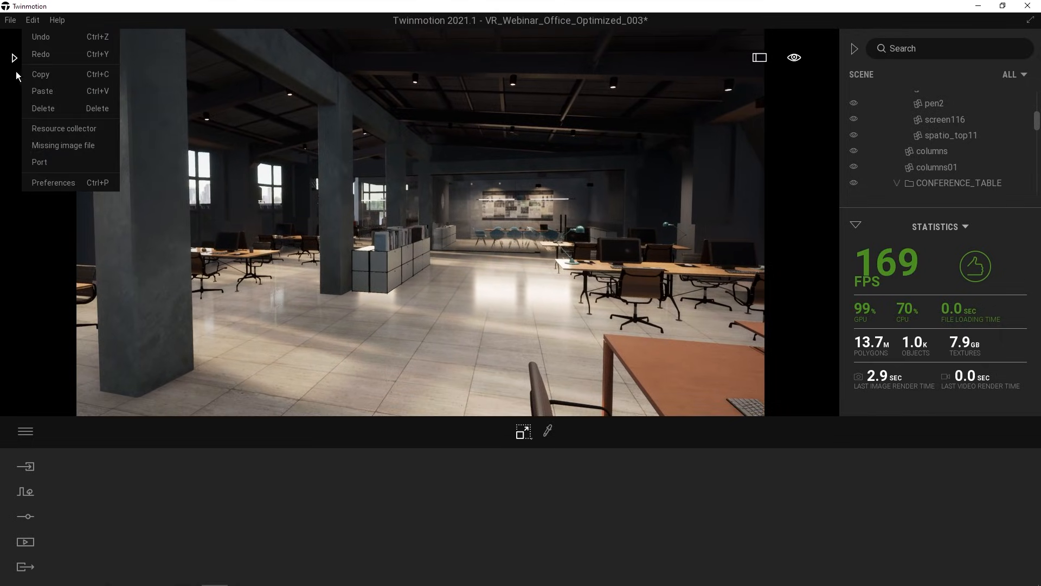
click(49, 181)
click(513, 148)
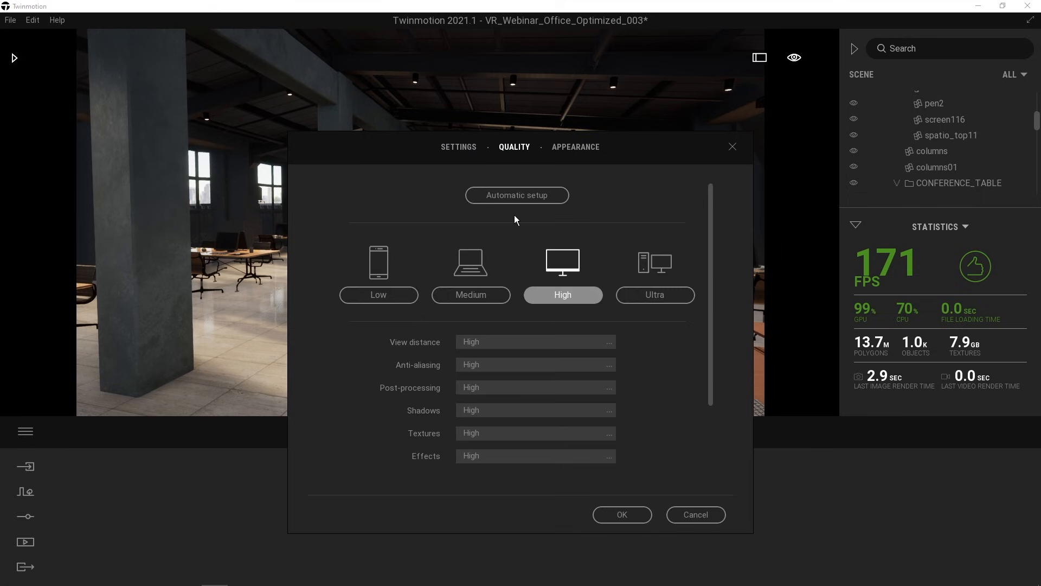
click(650, 294)
click(618, 520)
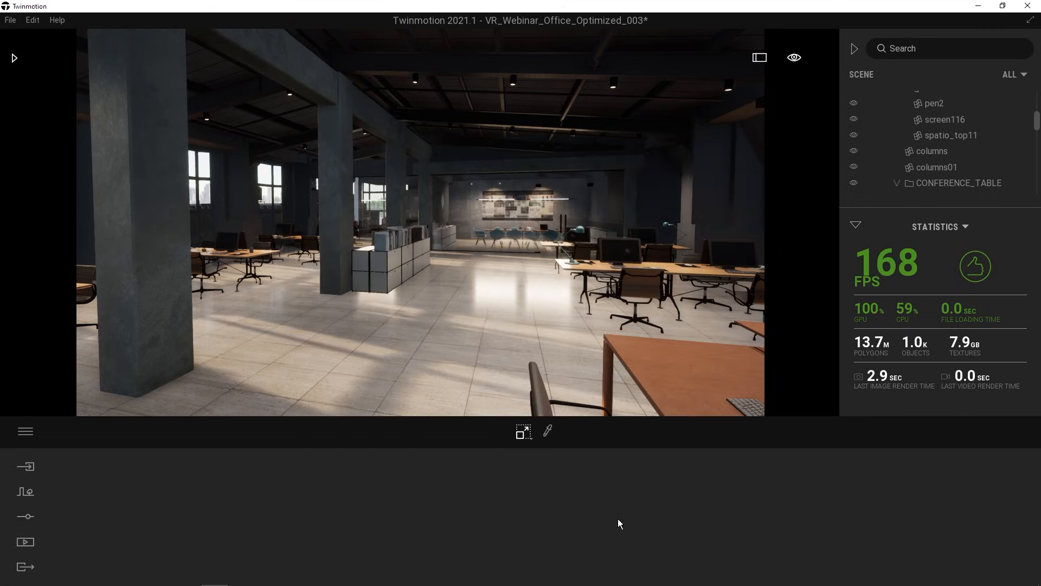
- Return the overall quality to the Low preset and apply it to the wide office view
right_drag(508, 281, 449, 287)
click(32, 20)
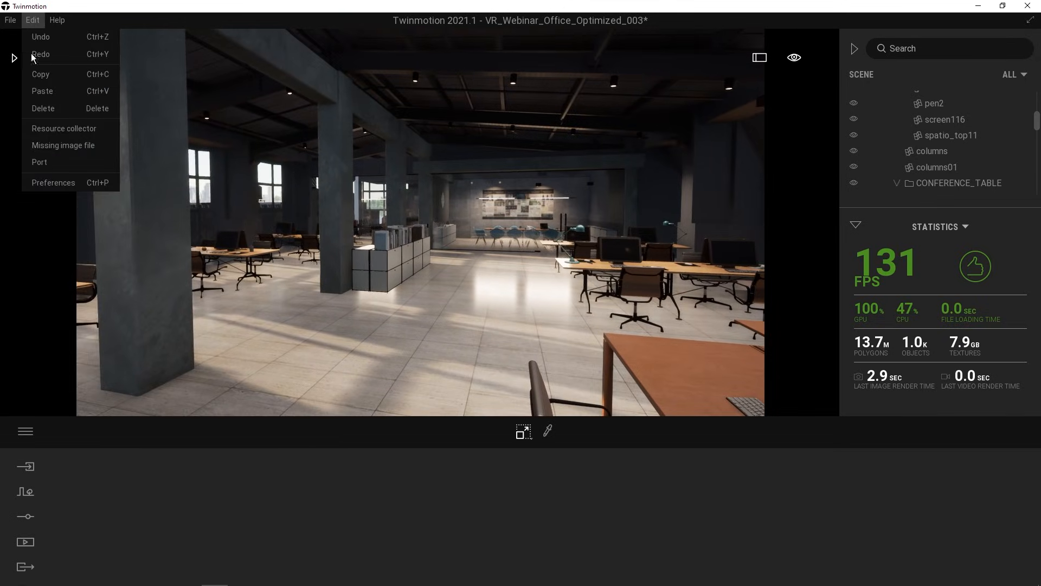
click(50, 183)
click(520, 152)
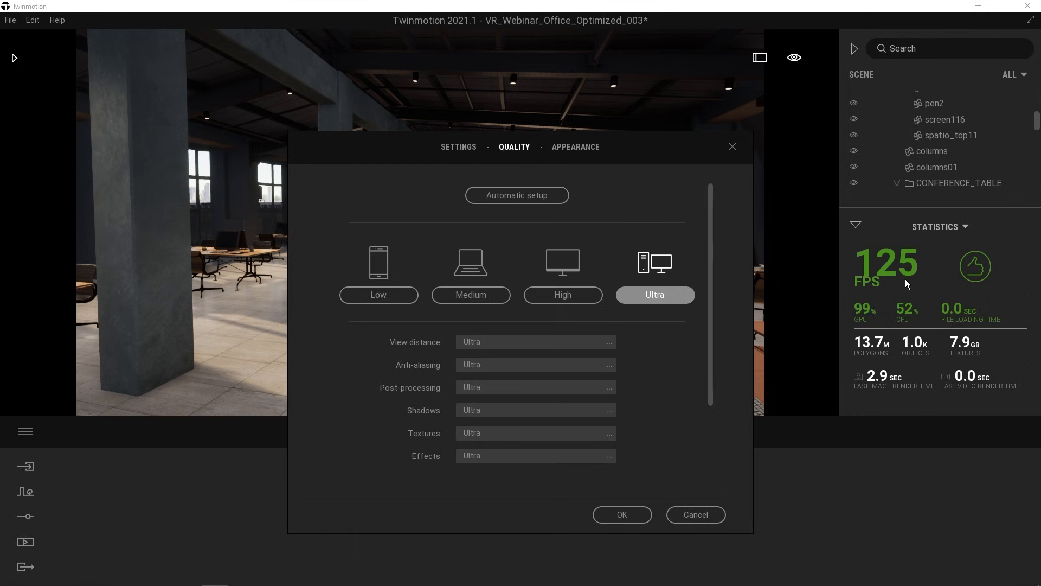
click(385, 296)
click(623, 515)
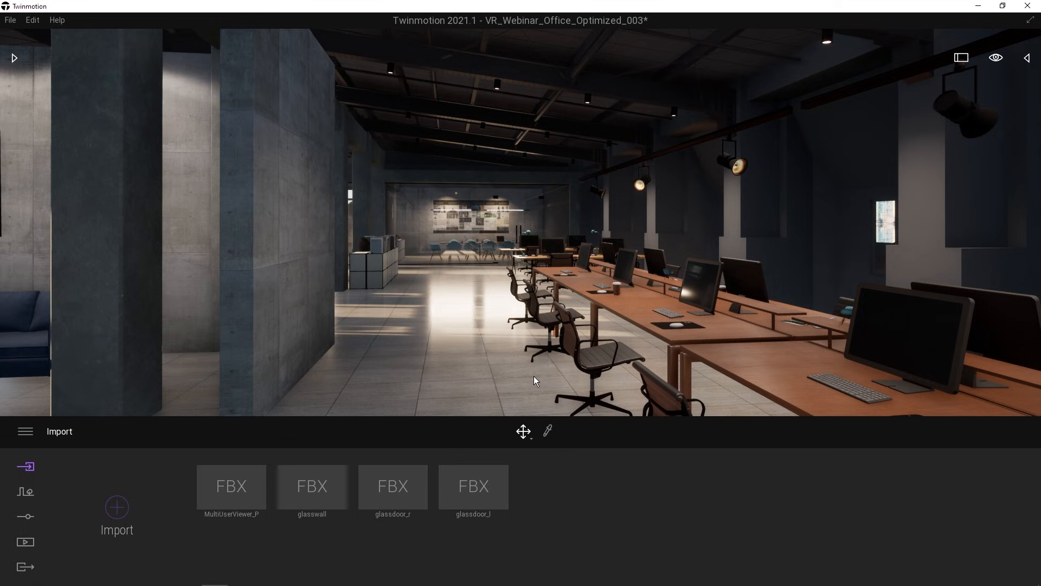
- View the saved Interior image from the image media collection and leave media mode
click(24, 543)
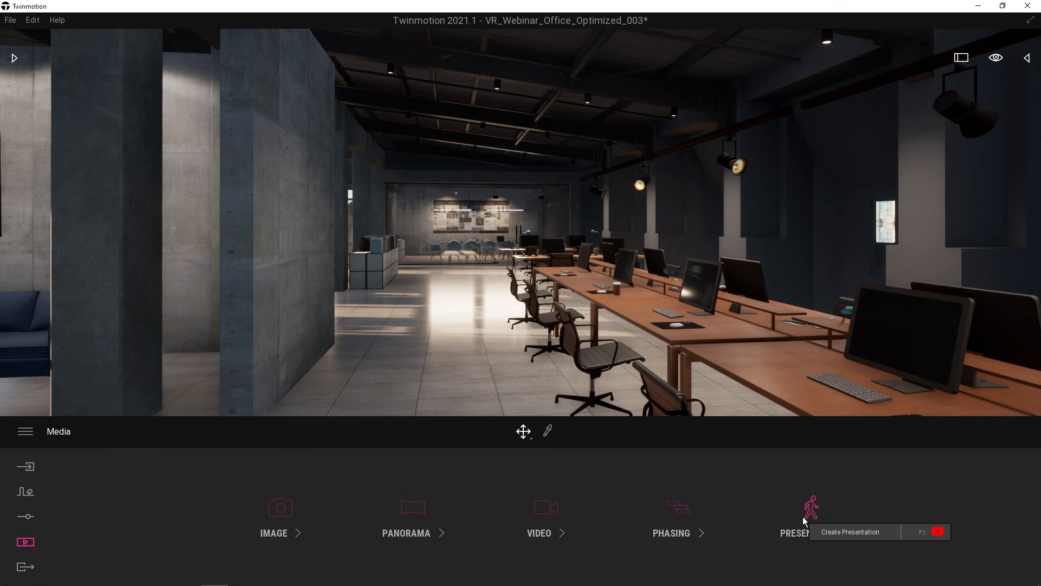
click(281, 512)
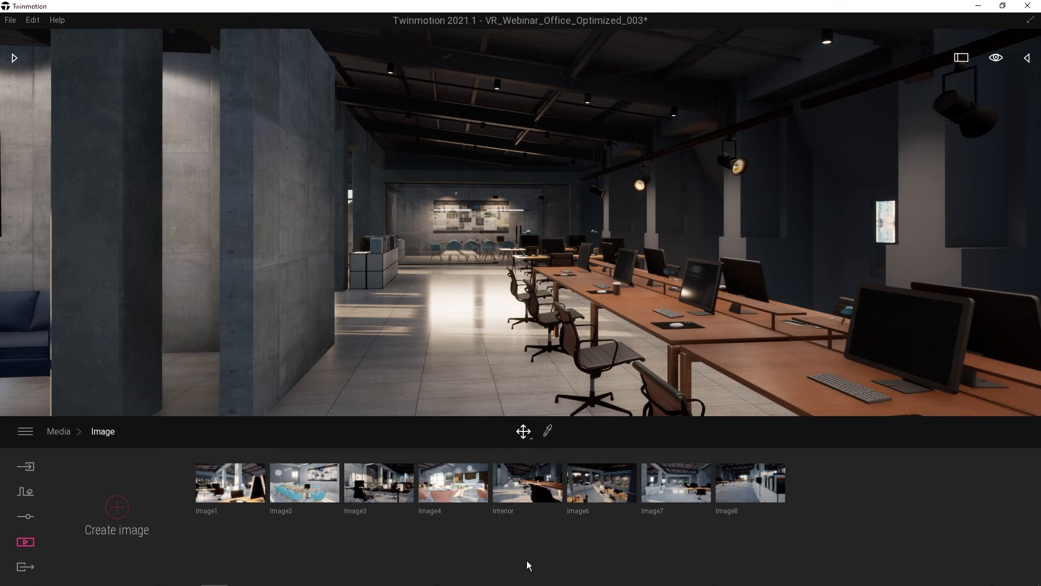
click(519, 489)
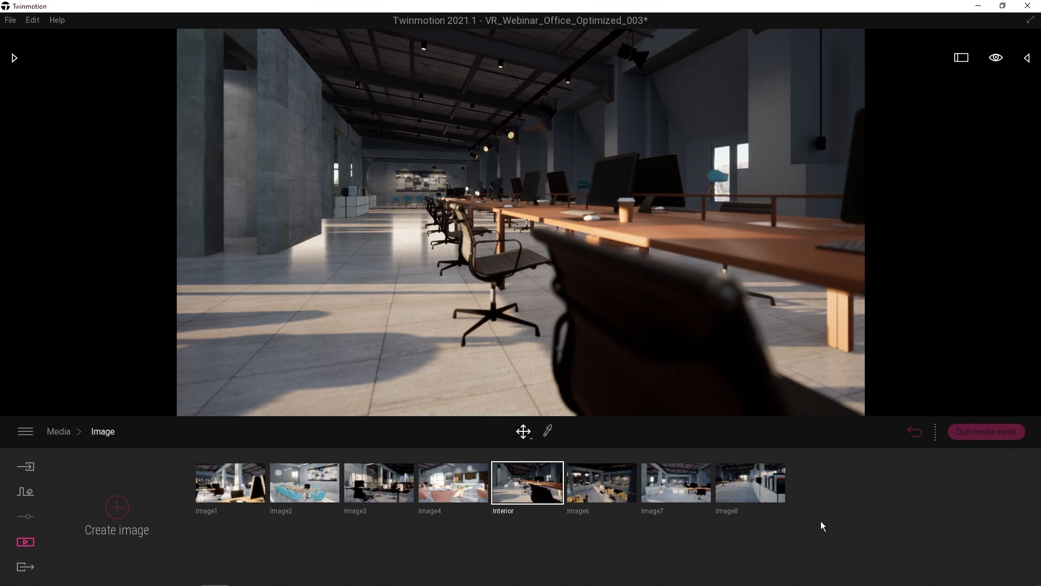
click(973, 435)
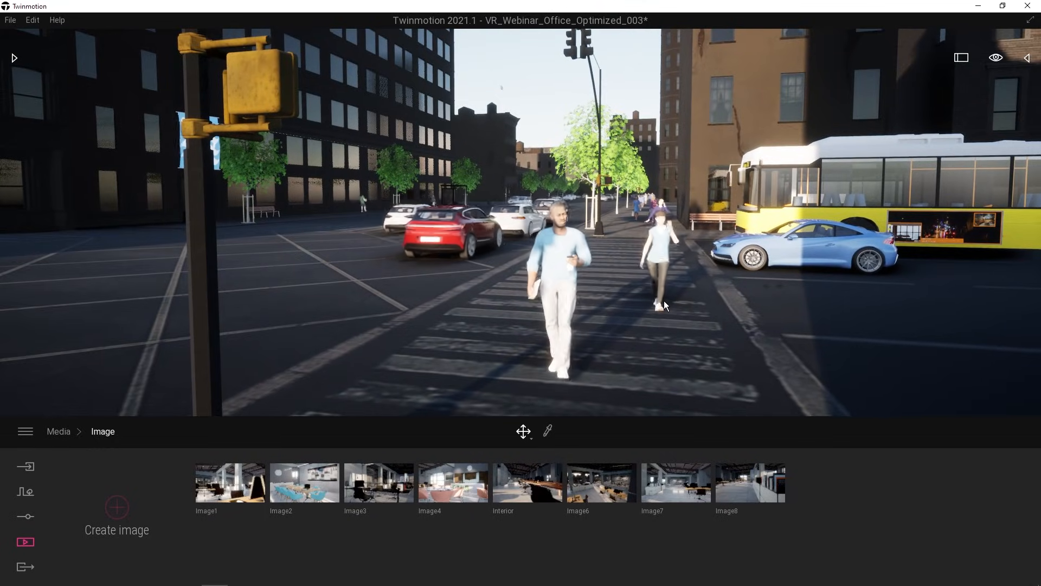
- Create an image of the current crosswalk view and rename it Street
click(116, 509)
mouse_move(818, 482)
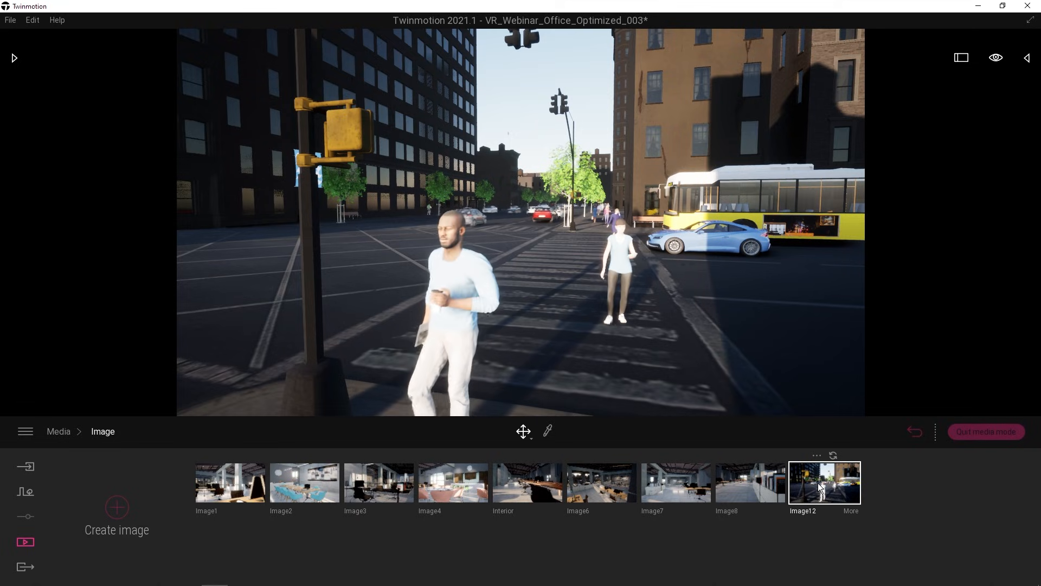
click(817, 456)
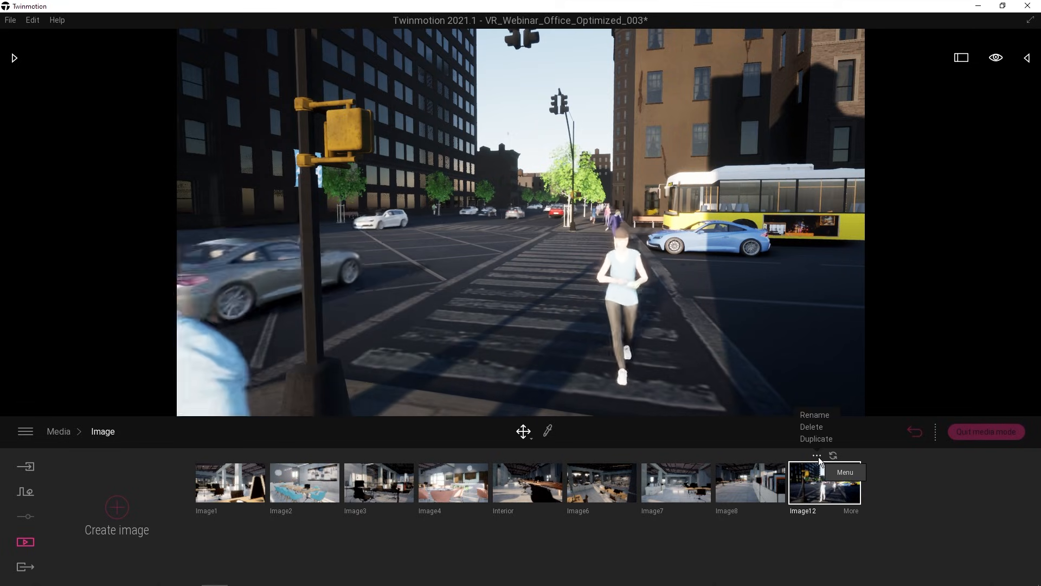
click(816, 415)
text(S)
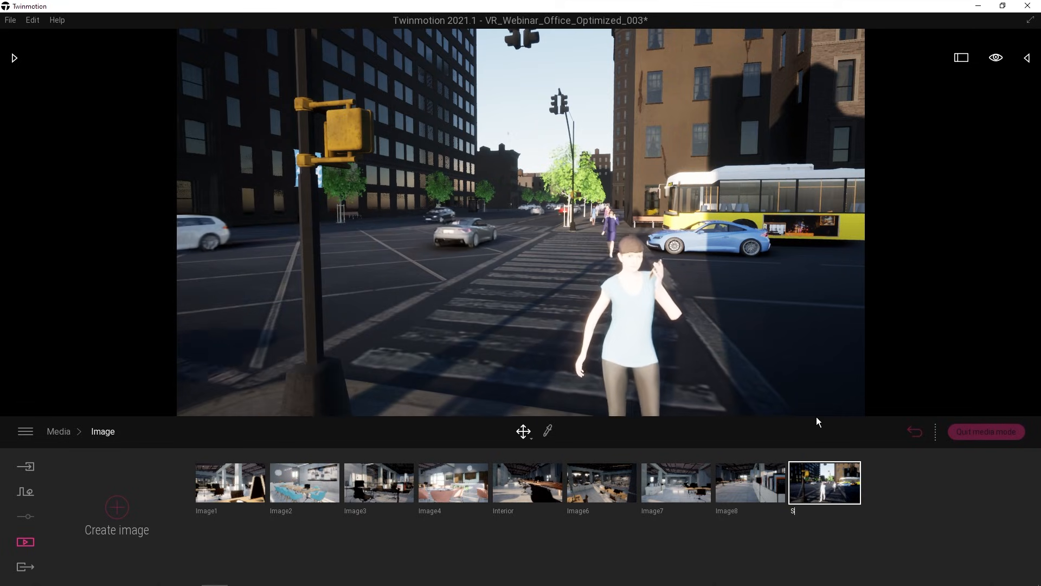
text(treet)
key(Return)
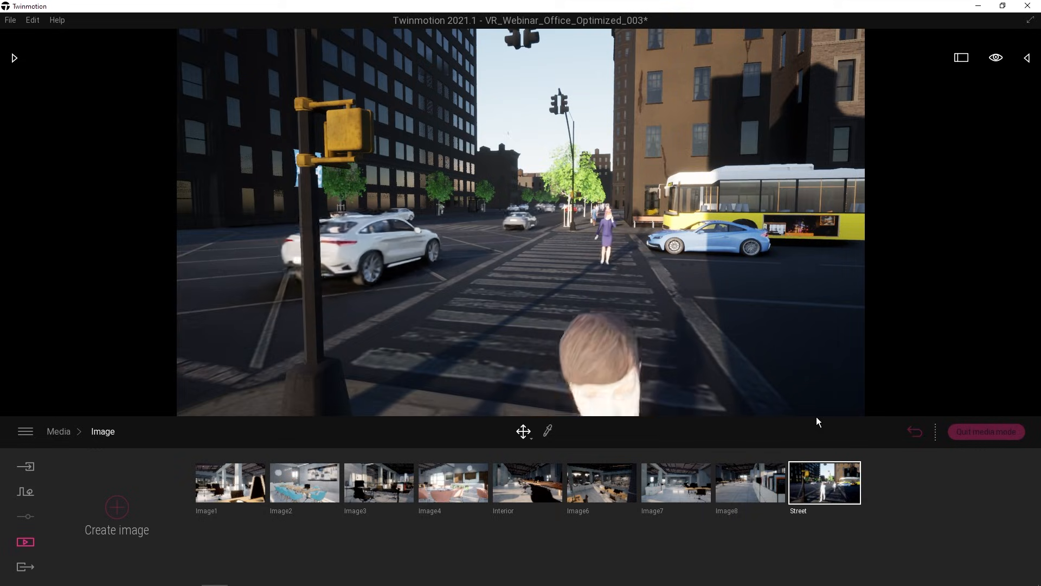
- Compare the Interior and Street images, examine the Street image's individual lighting and camera settings, and leave media mode
click(540, 483)
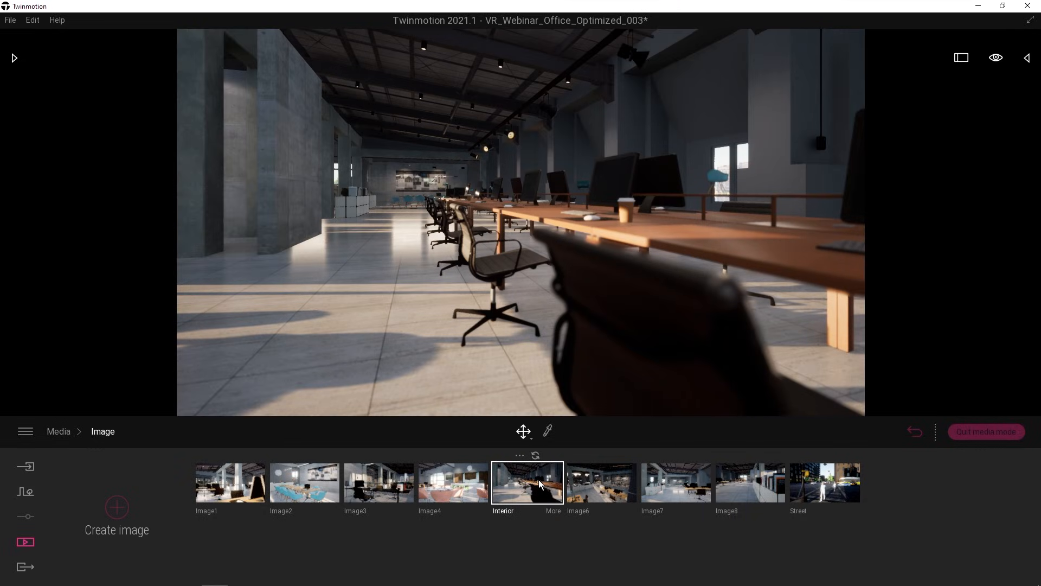
click(842, 487)
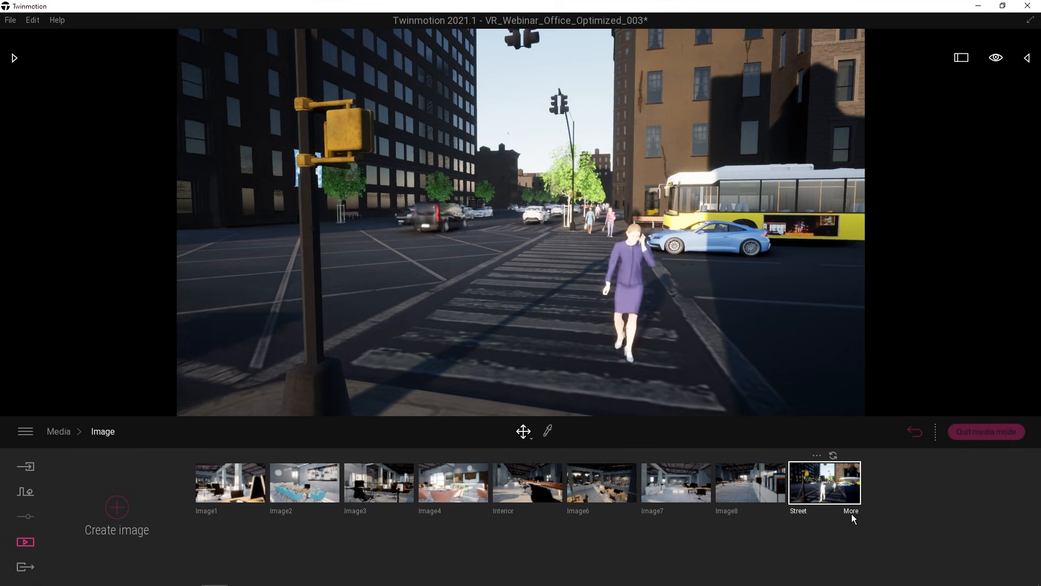
click(852, 512)
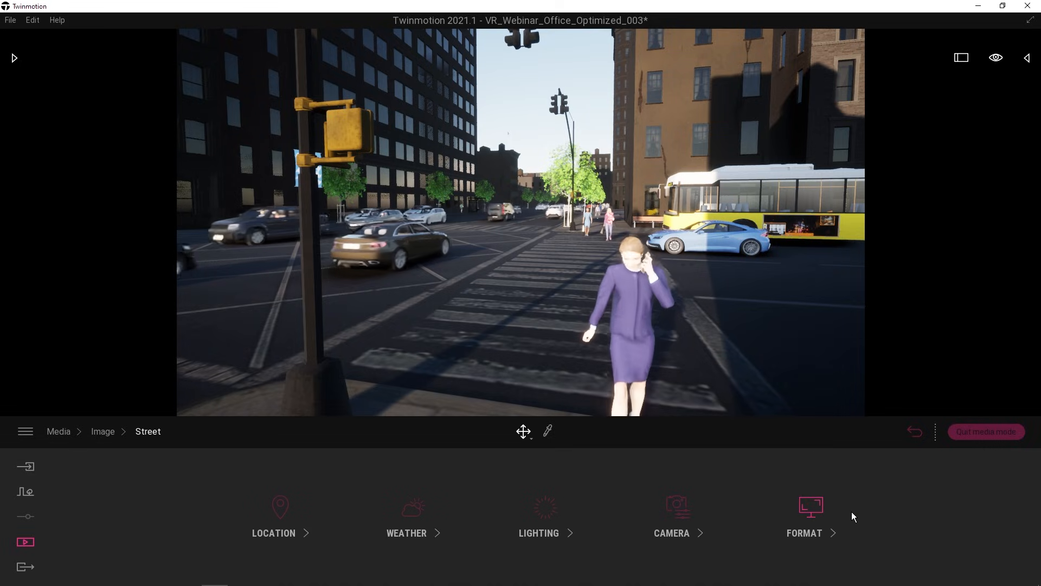
click(527, 511)
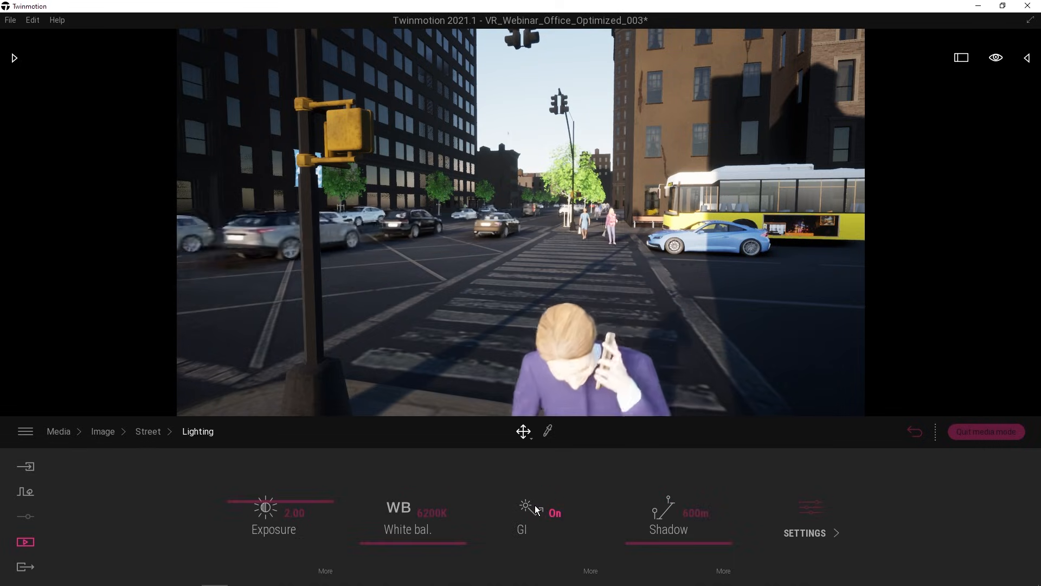
click(147, 435)
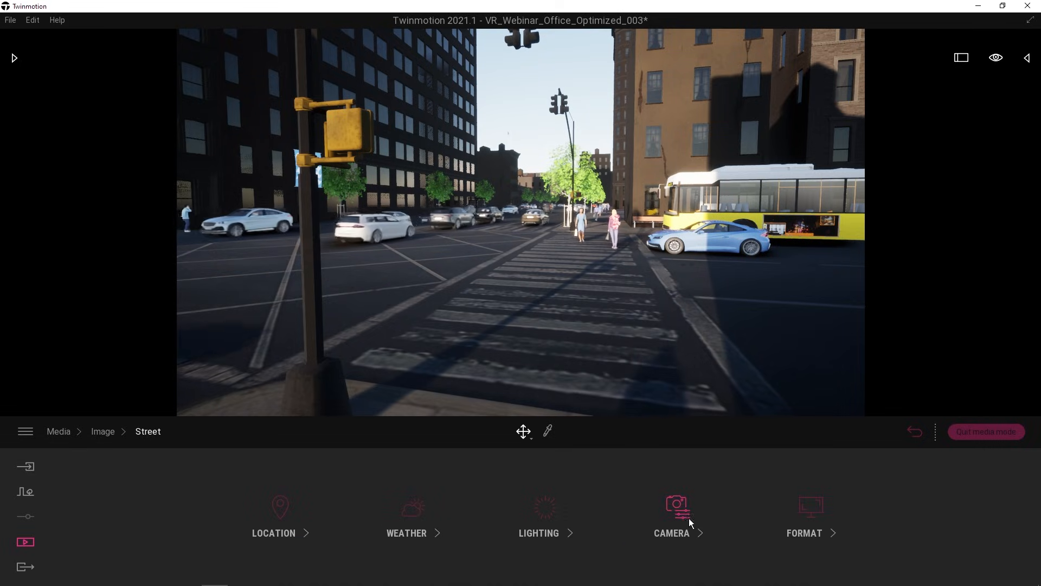
click(688, 517)
click(137, 431)
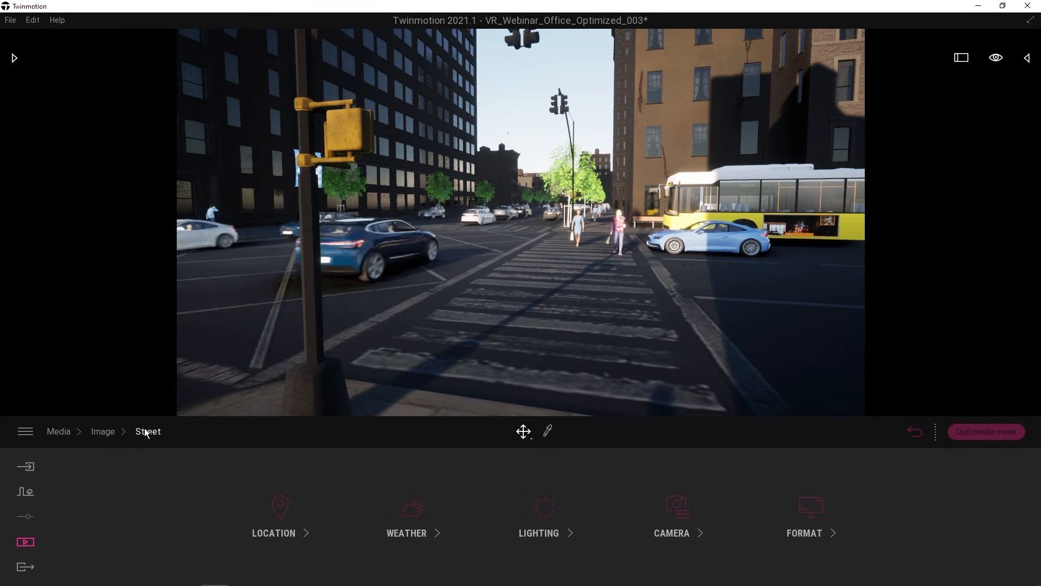
click(107, 437)
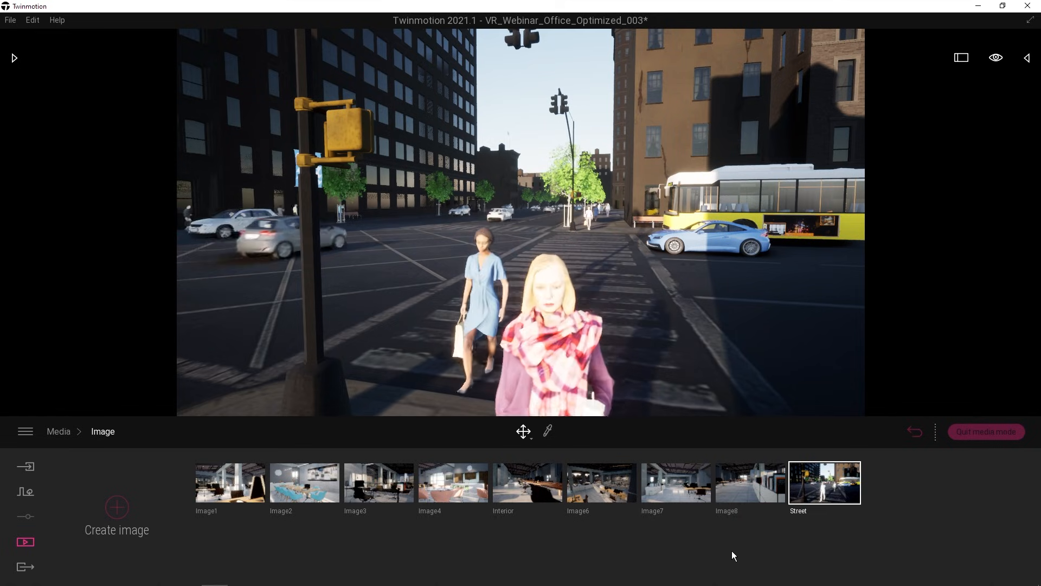
click(970, 432)
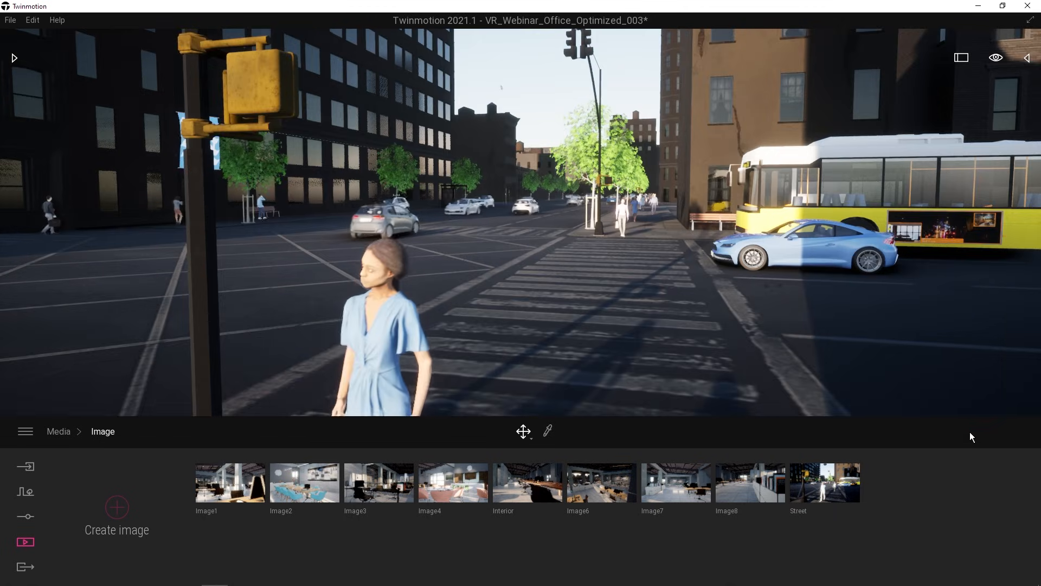
- Create a presentation containing the Interior image followed by the Street image
click(28, 540)
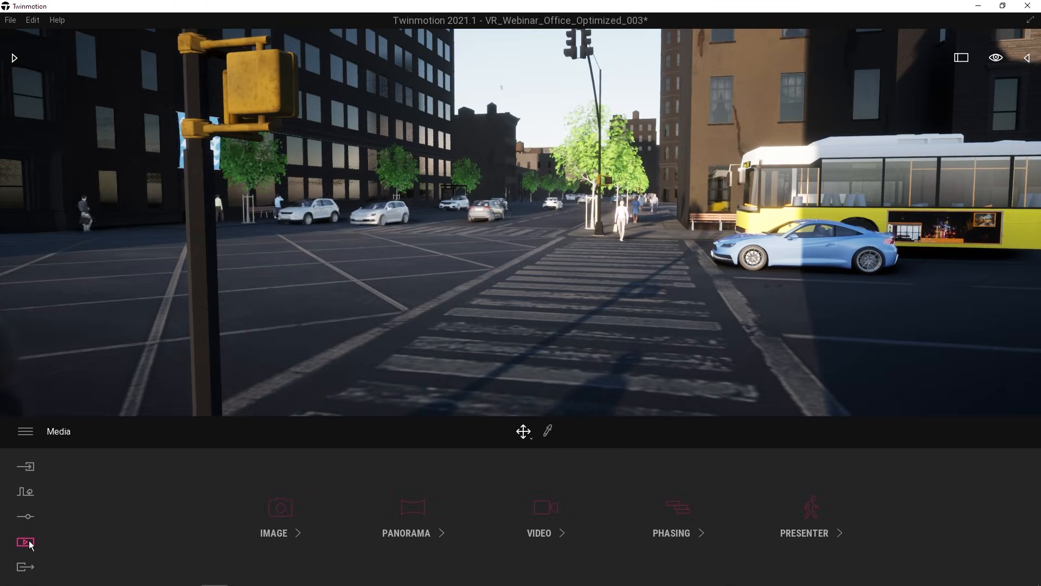
click(813, 511)
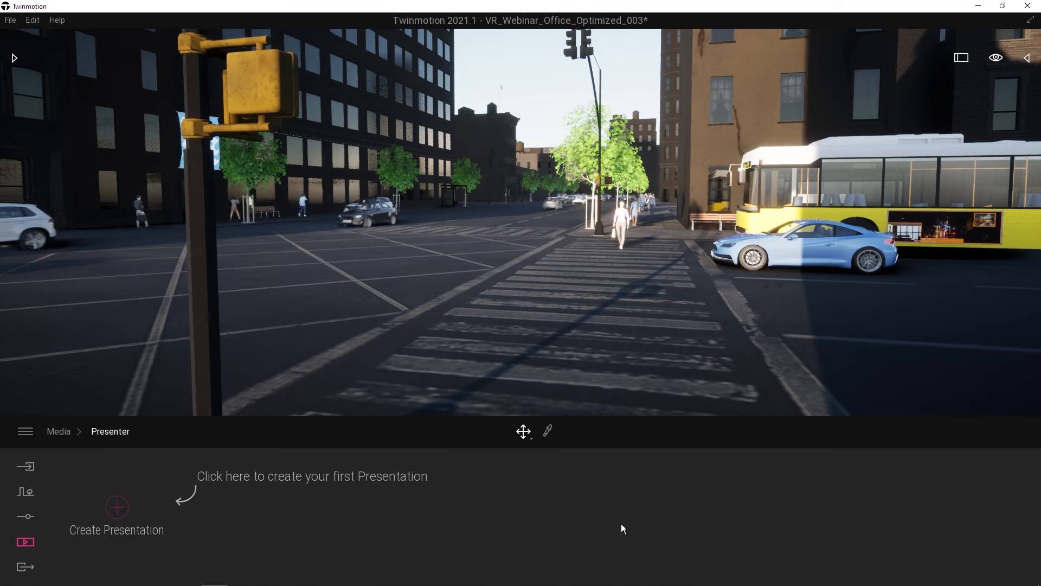
click(117, 506)
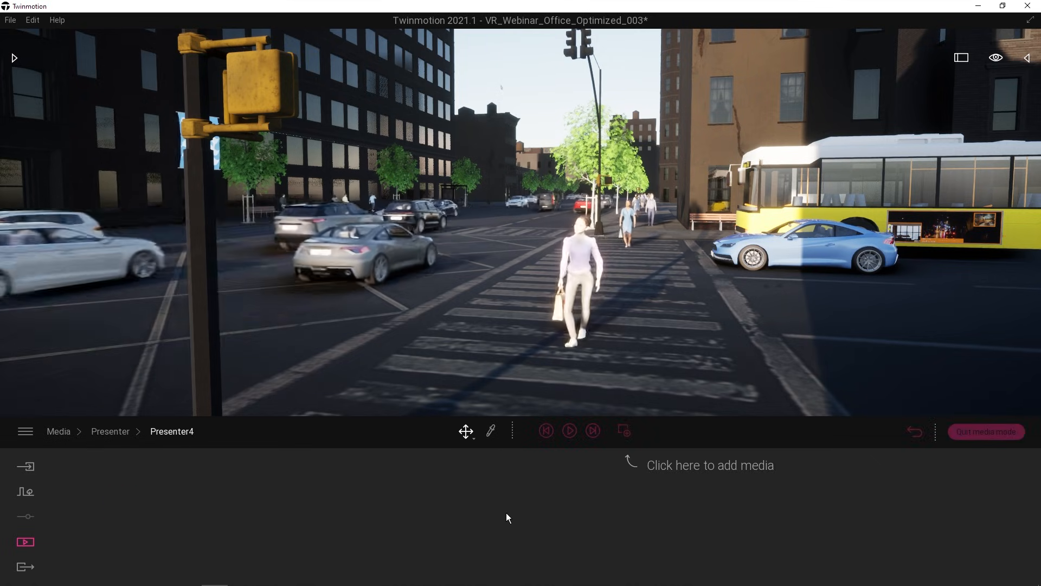
click(624, 431)
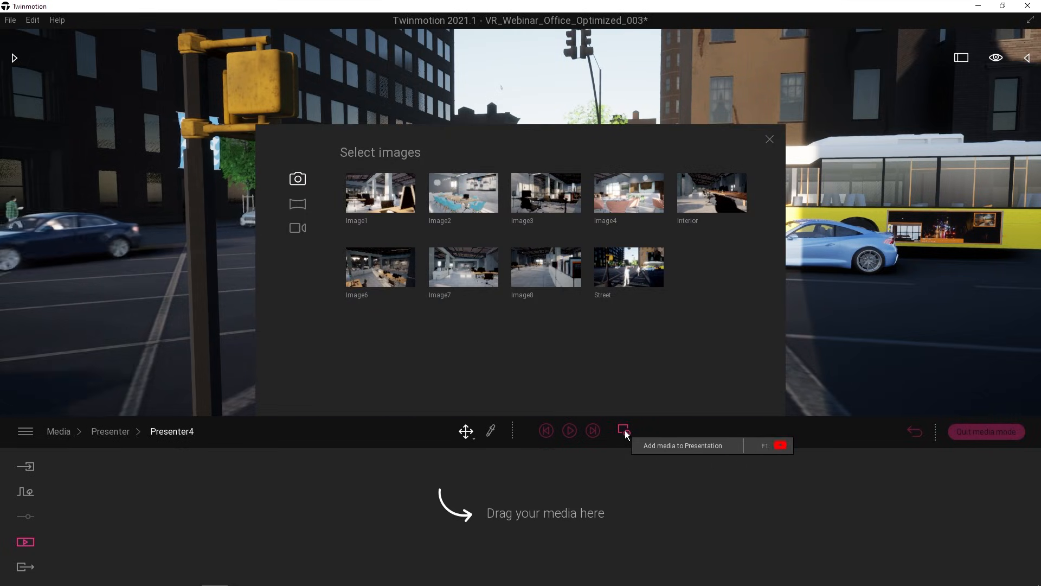
drag(714, 200, 476, 506)
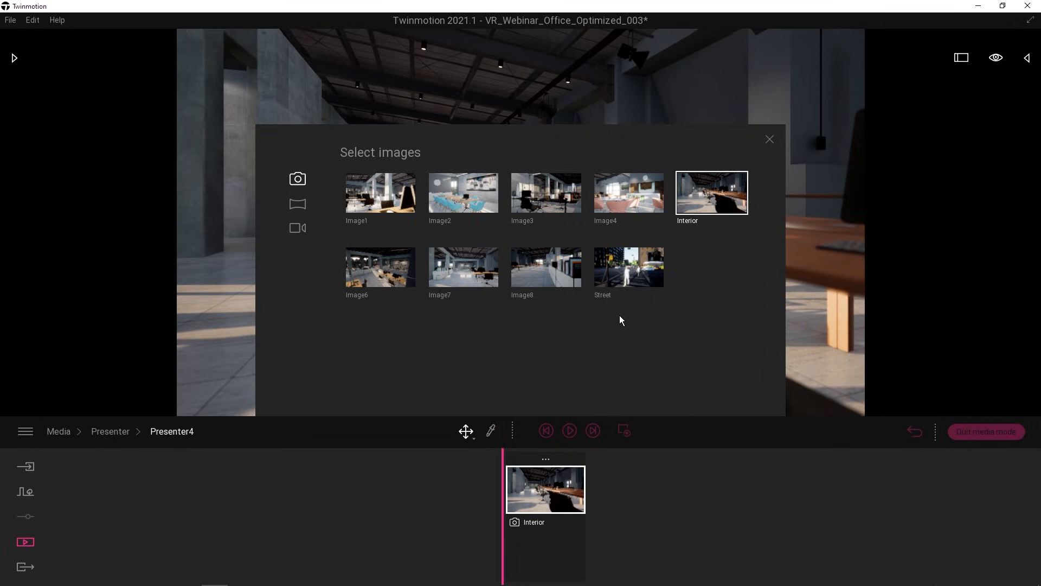
drag(630, 253, 624, 488)
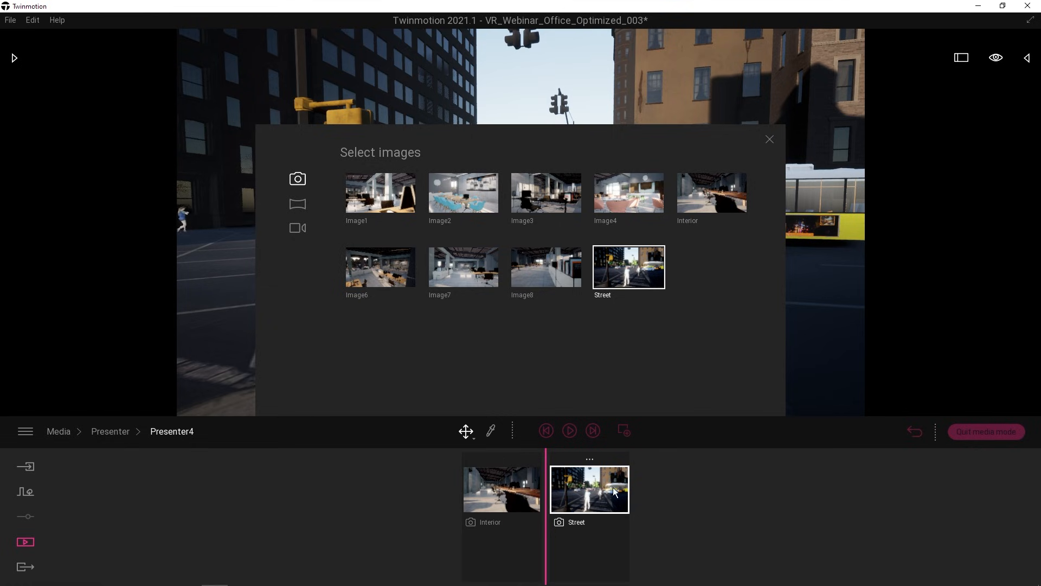
click(574, 492)
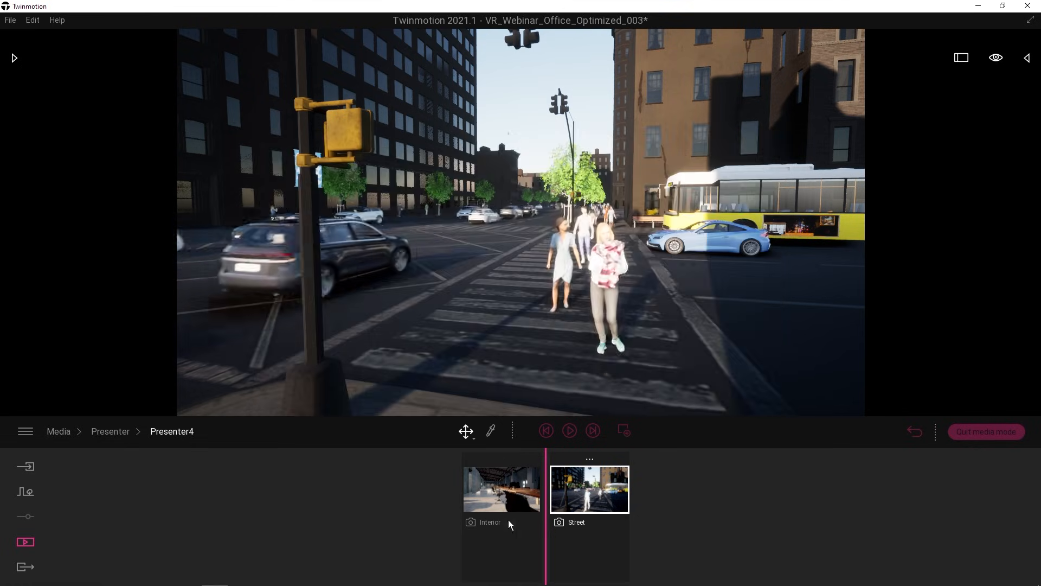
- Add the Street image alongside Interior to the export selection and include the new presentation
click(25, 567)
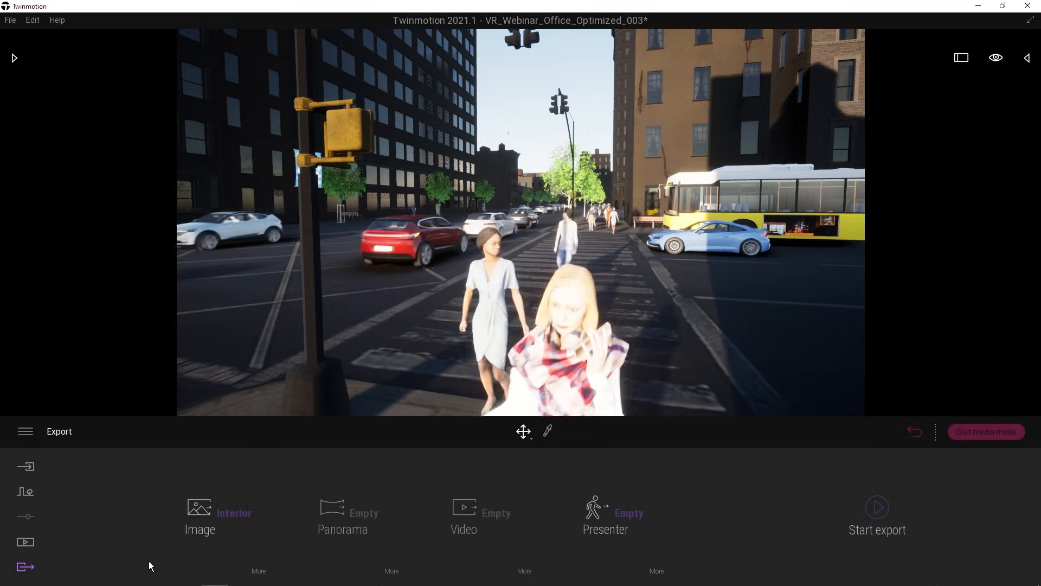
click(241, 513)
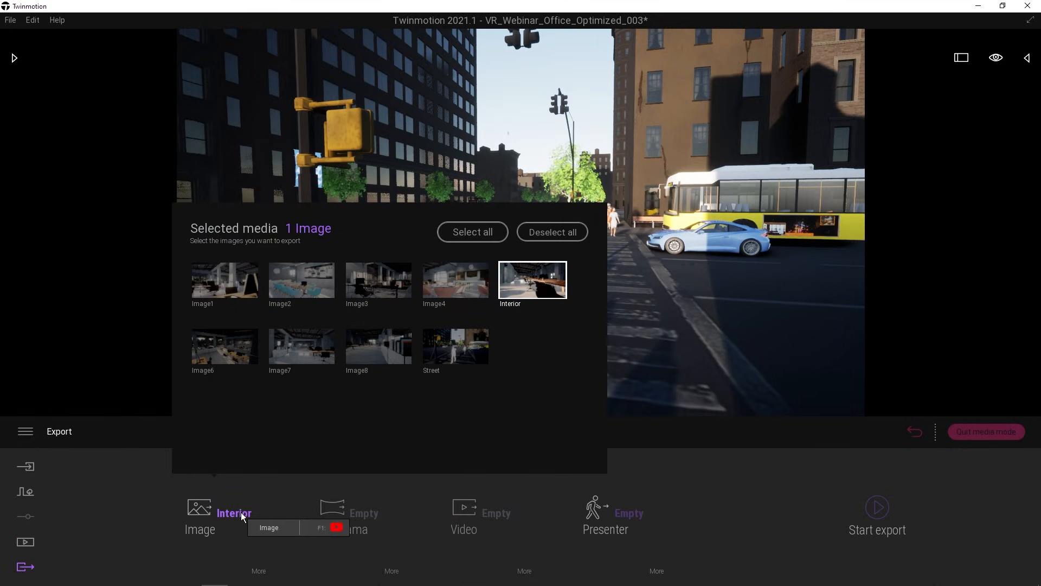
click(448, 358)
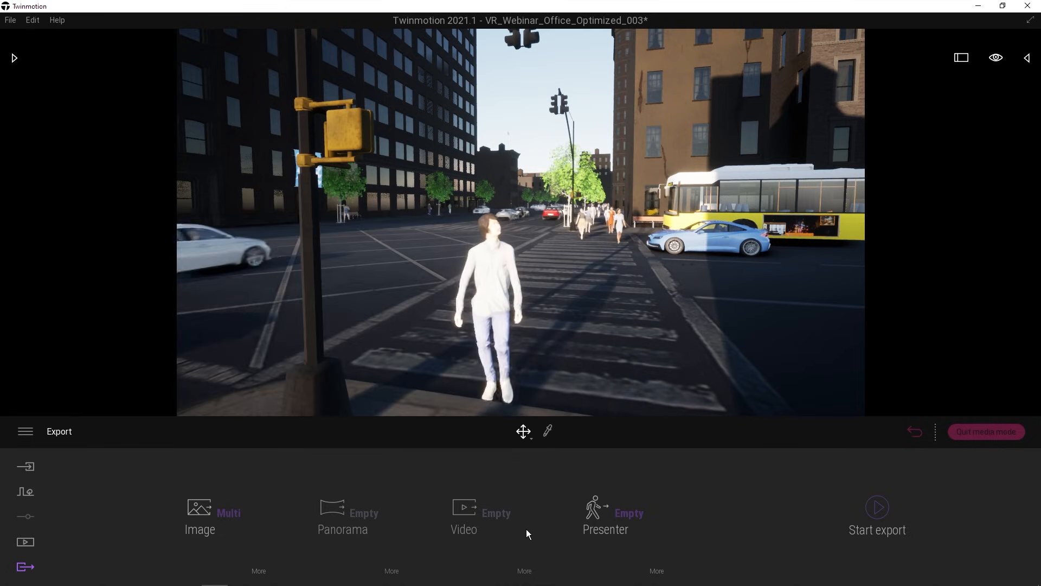
click(632, 515)
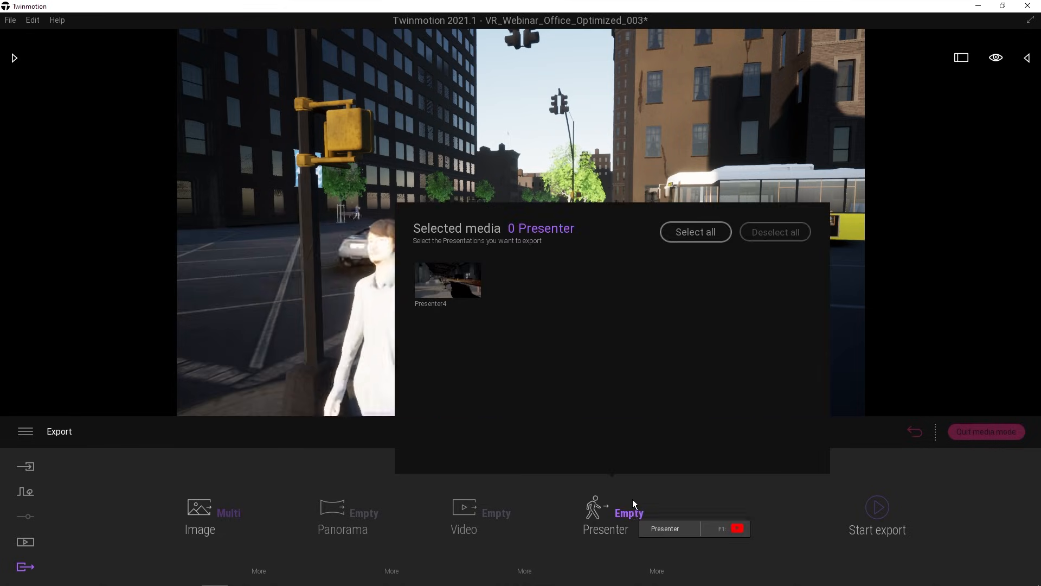
click(455, 275)
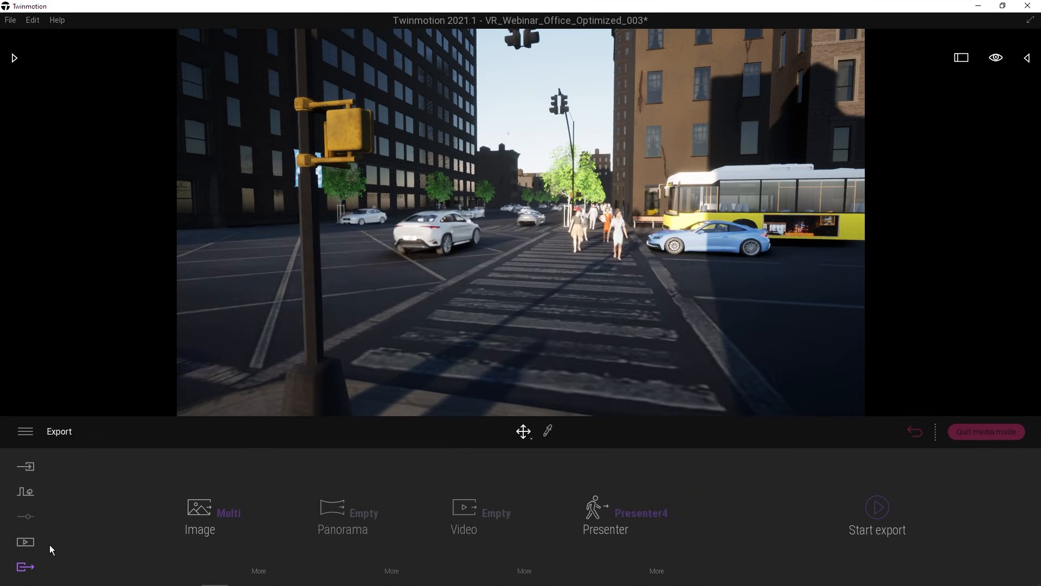
- Rename the presentation as VR Presentation
click(30, 542)
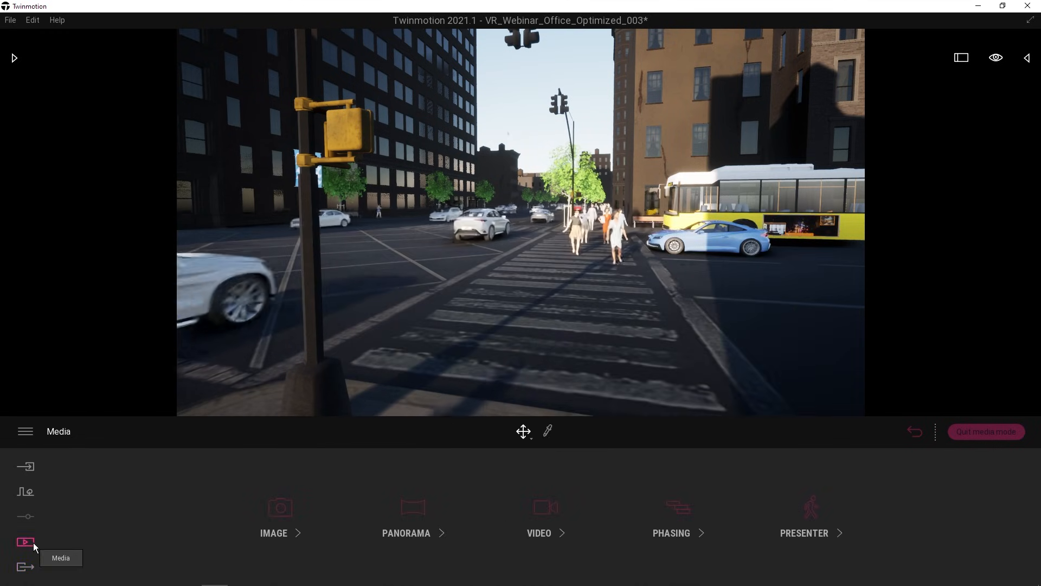
click(813, 511)
click(231, 455)
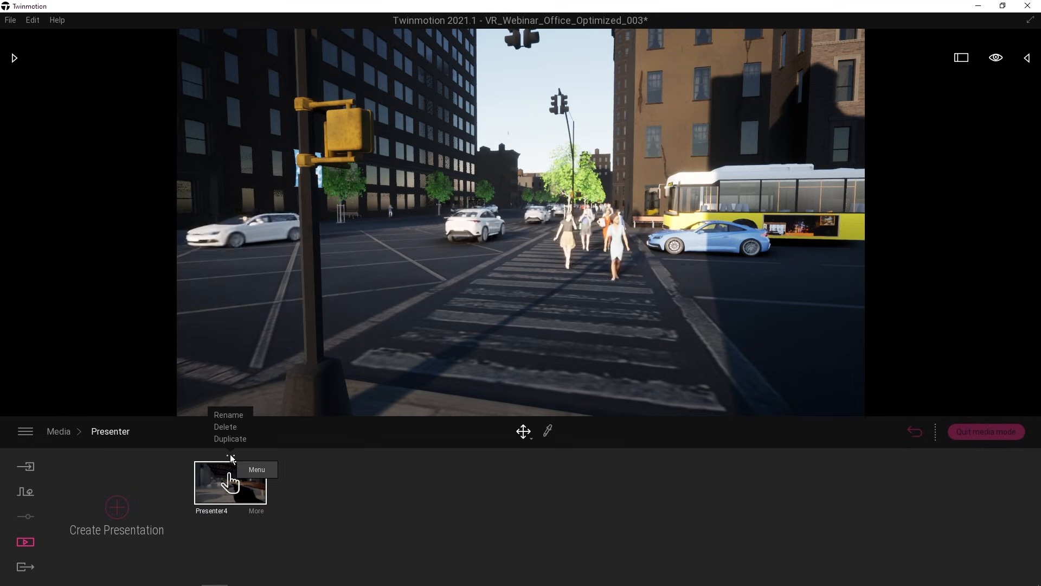
click(230, 417)
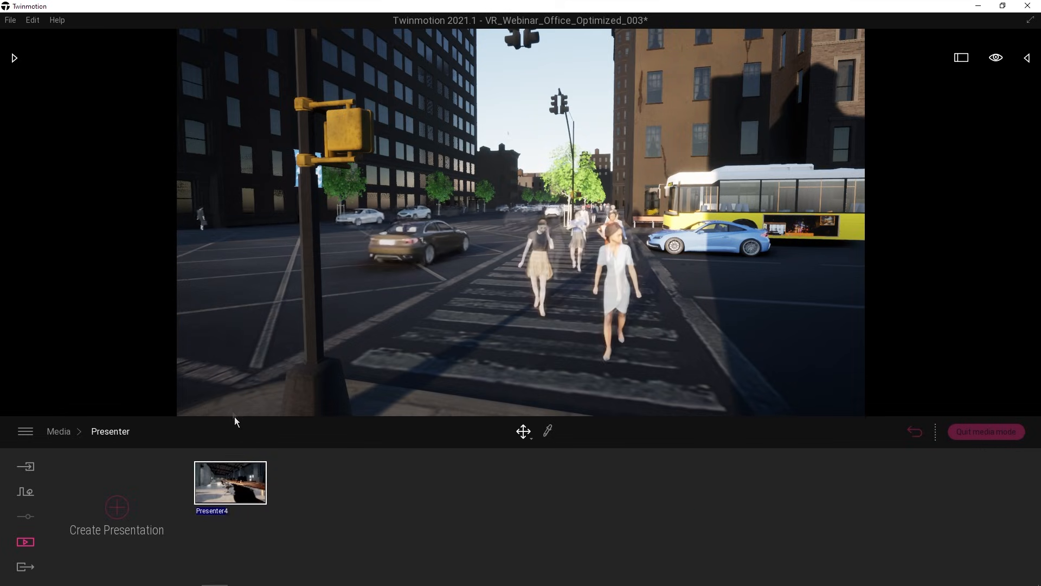
text(VR Pre)
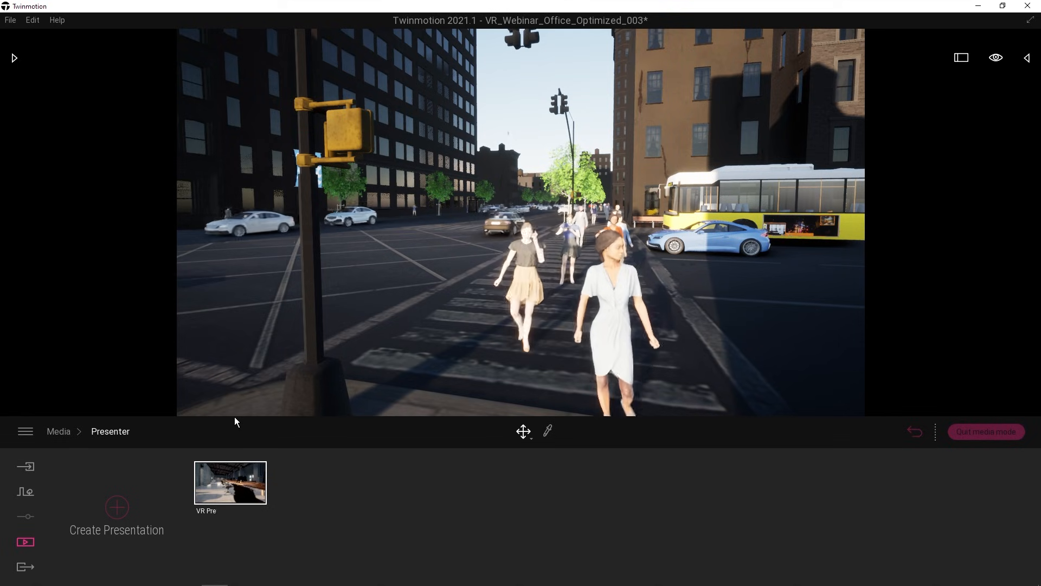
text(sentation)
key(Return)
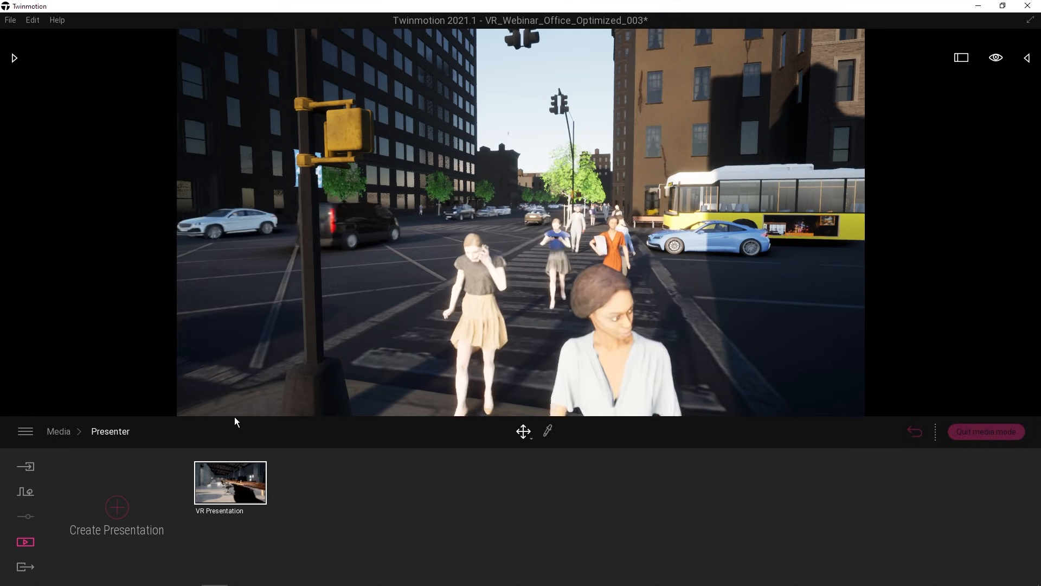
- Export the VR Presentation as a Presenter package into the twinmotionvr_final folder
click(26, 566)
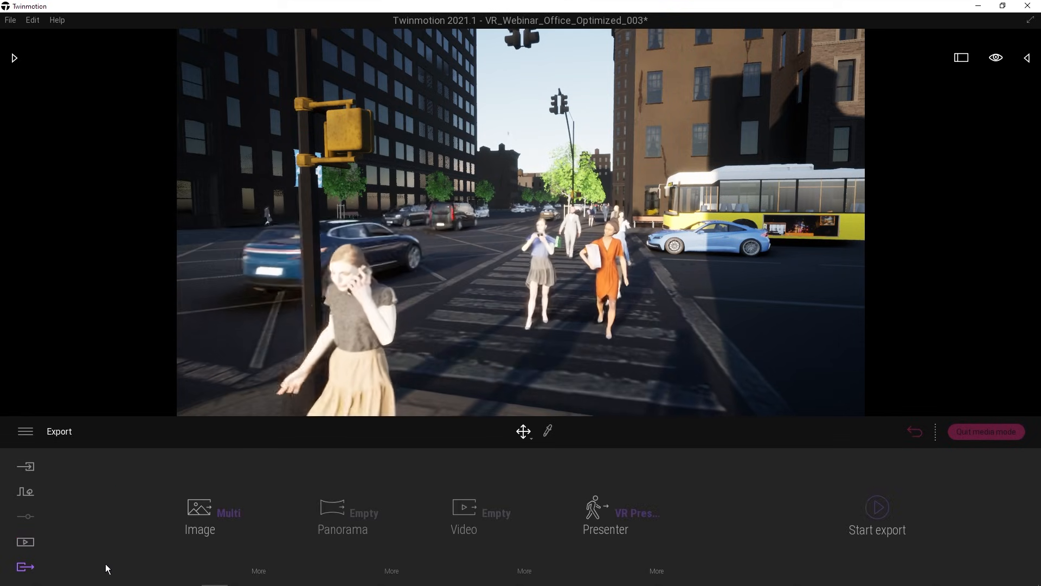
click(580, 532)
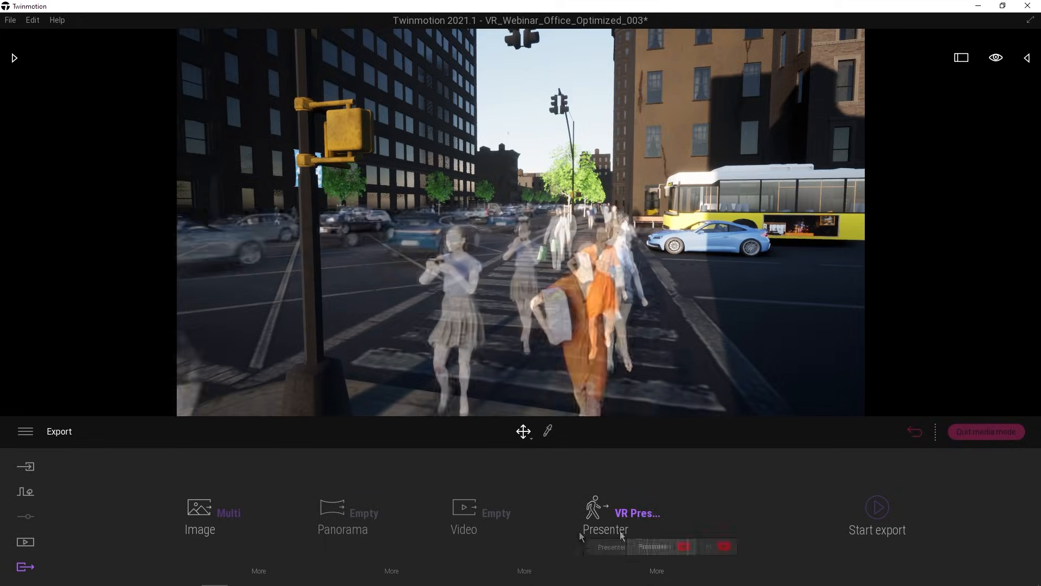
click(879, 508)
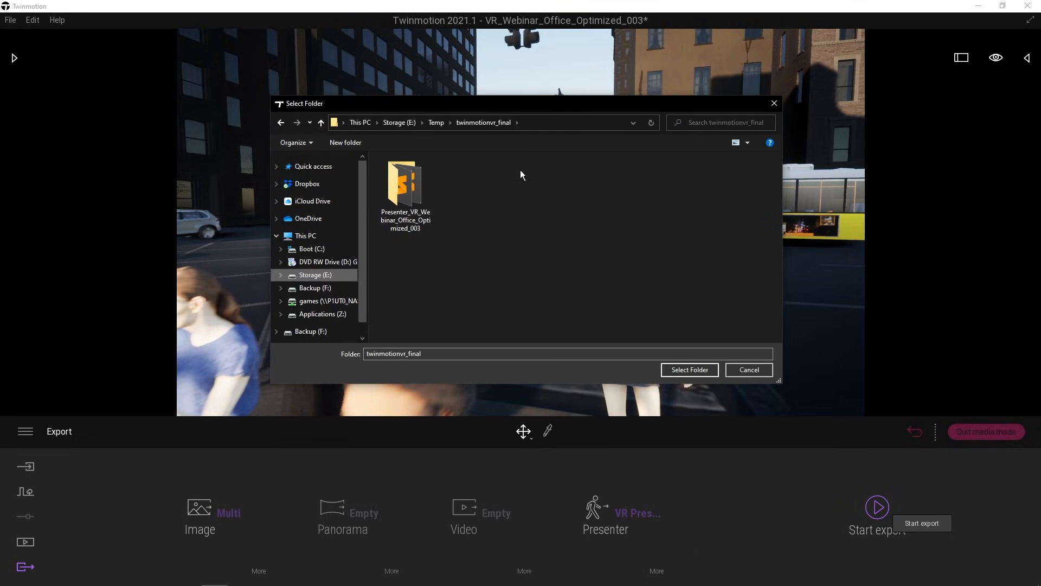
click(689, 371)
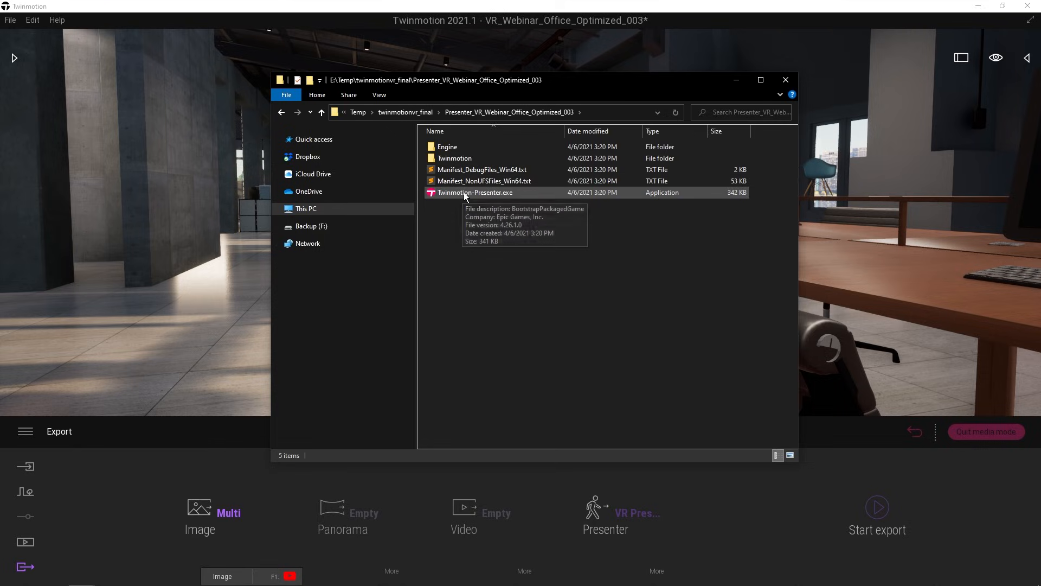
- Launch the exported Twinmotion-Presenter.exe, look around the office from the Interior view, and hide and restore the on-screen controls
double_click(464, 192)
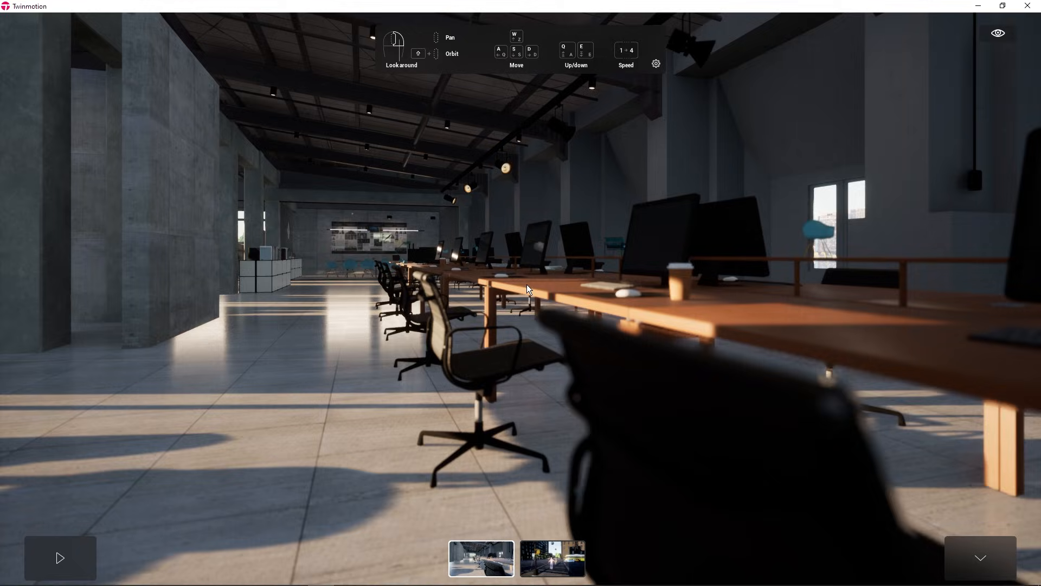
right_drag(526, 284, 558, 266)
key(s)
key(d)
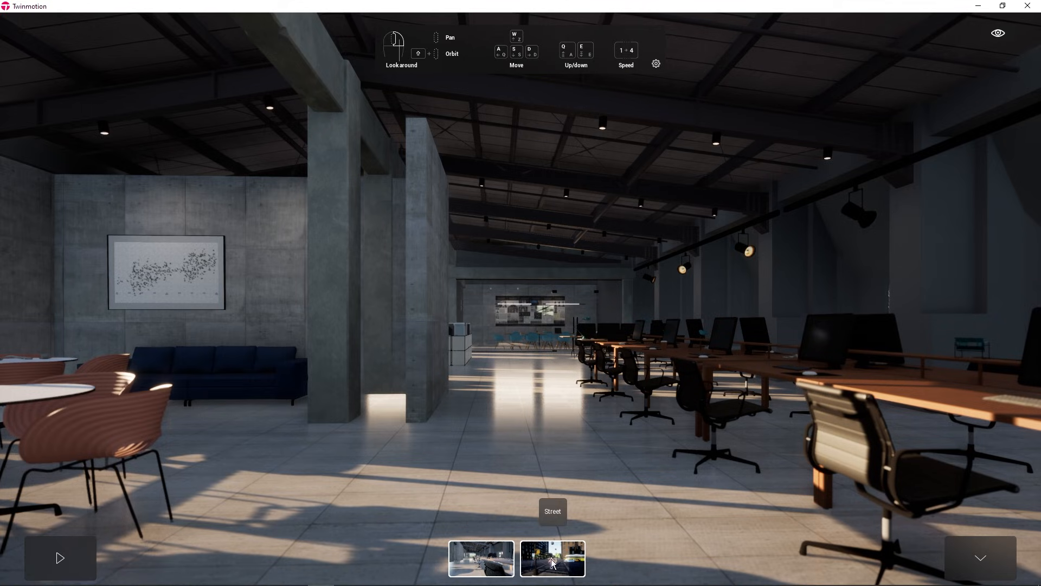
click(984, 564)
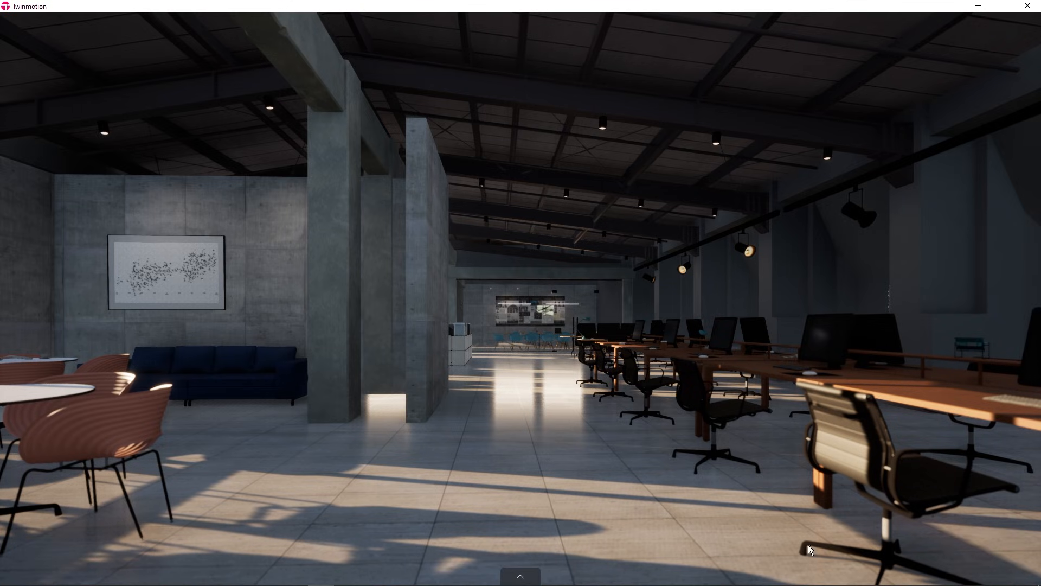
click(526, 578)
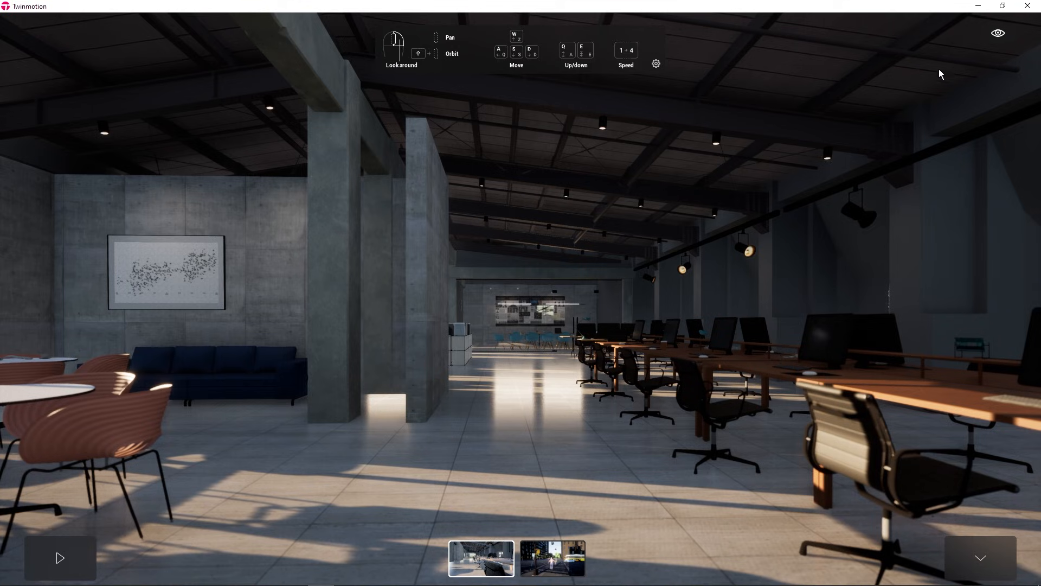
- Start VR mode from the exported presentation, then view the in-headset Settings menu and return to the main VR menu
mouse_move(998, 35)
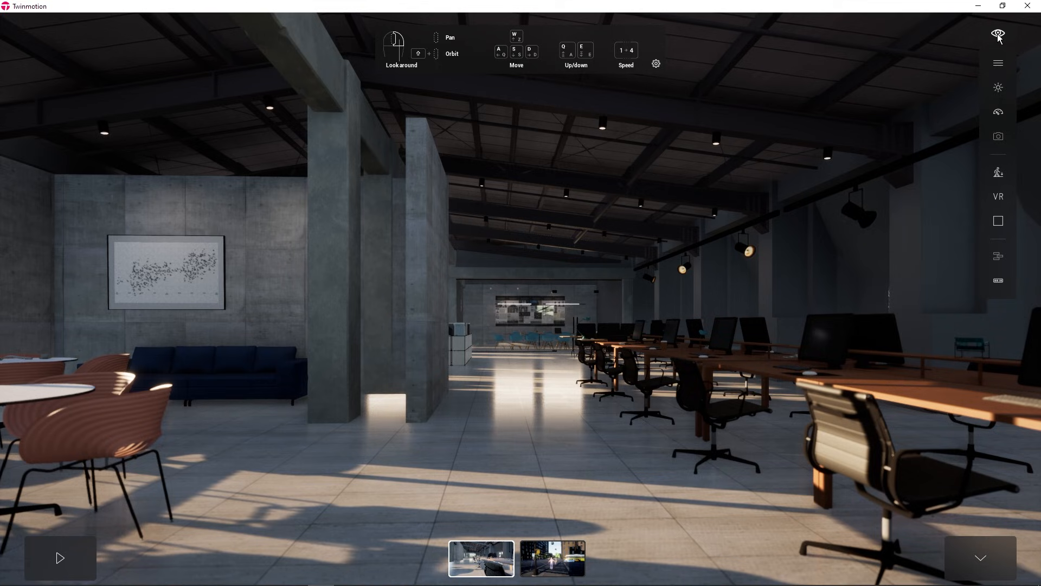
mouse_move(1000, 201)
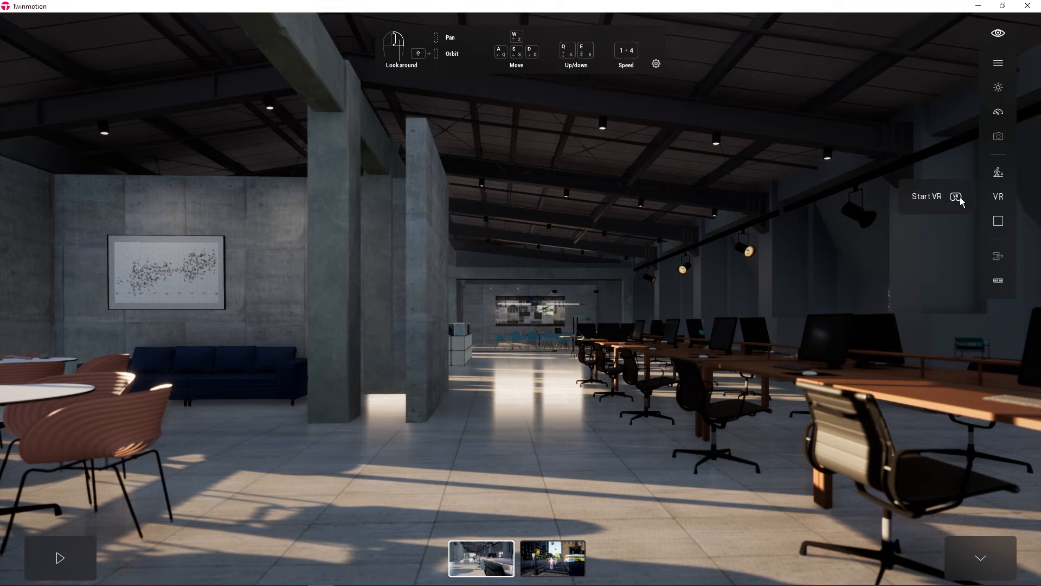
click(925, 199)
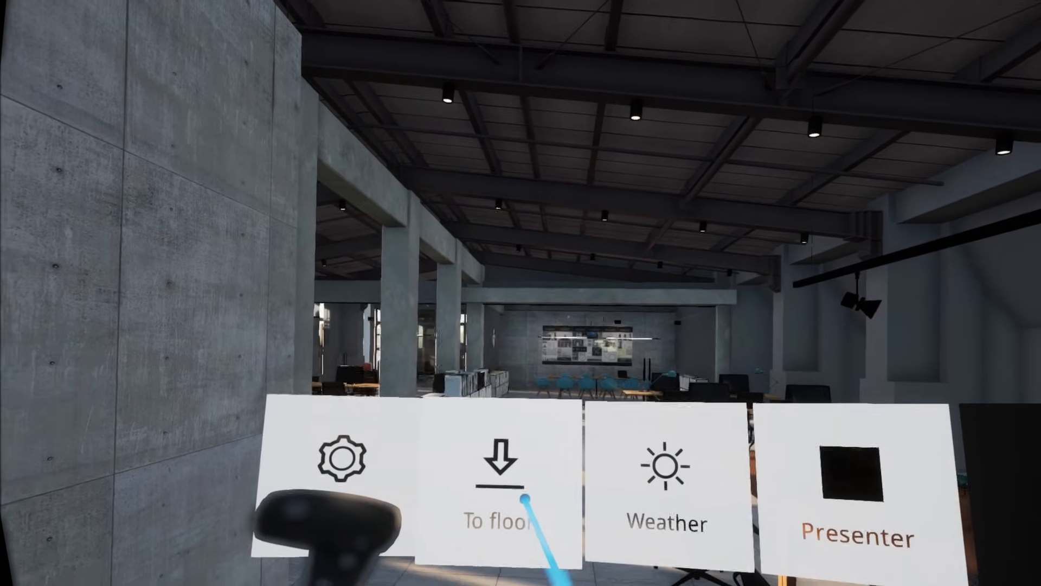
click(402, 475)
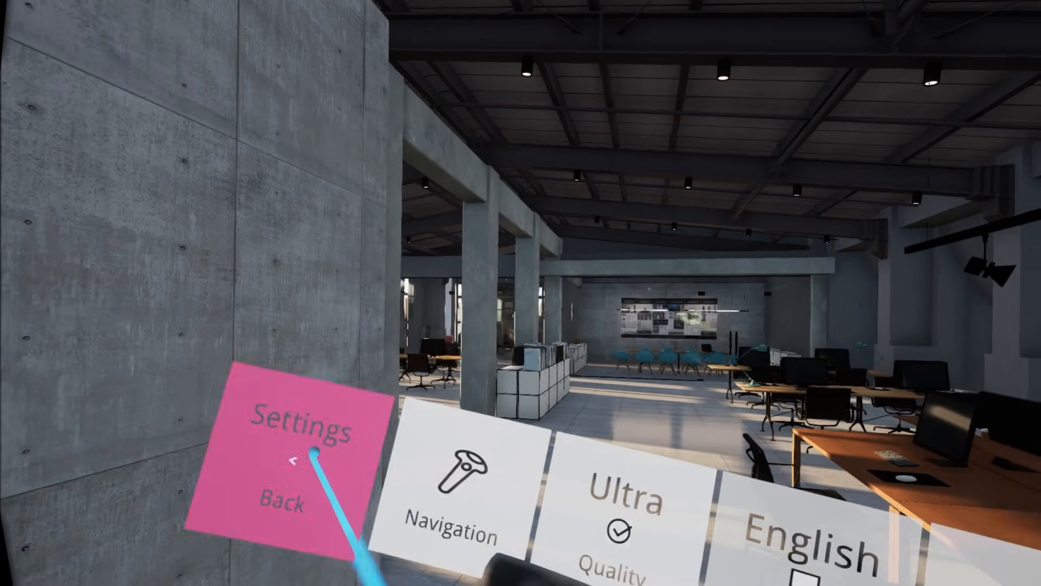
click(299, 461)
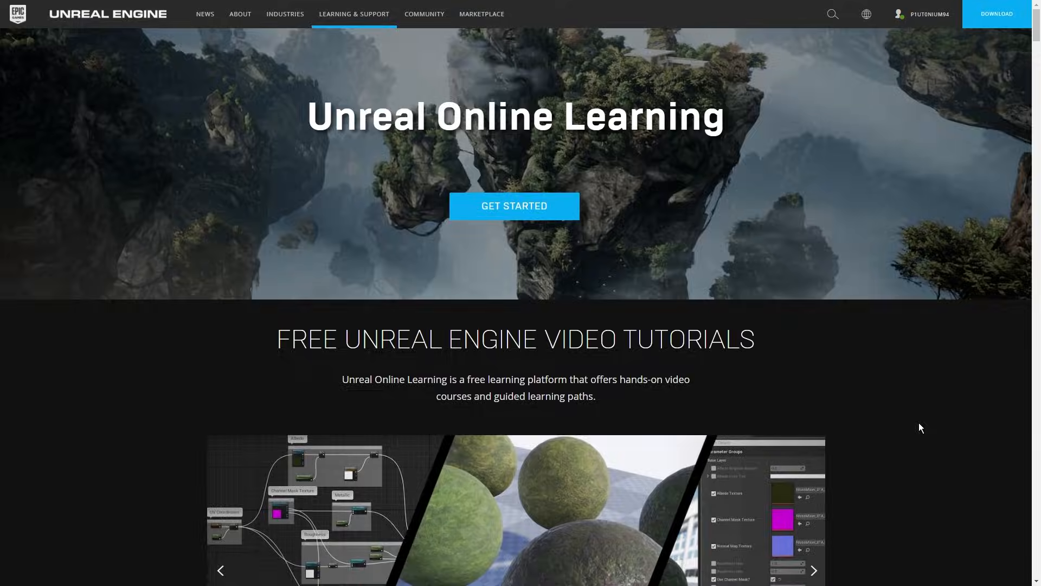
- Switch to the Unreal Online Learning website, search its Content Library for "virtual reality", and browse the matching courses
click(514, 209)
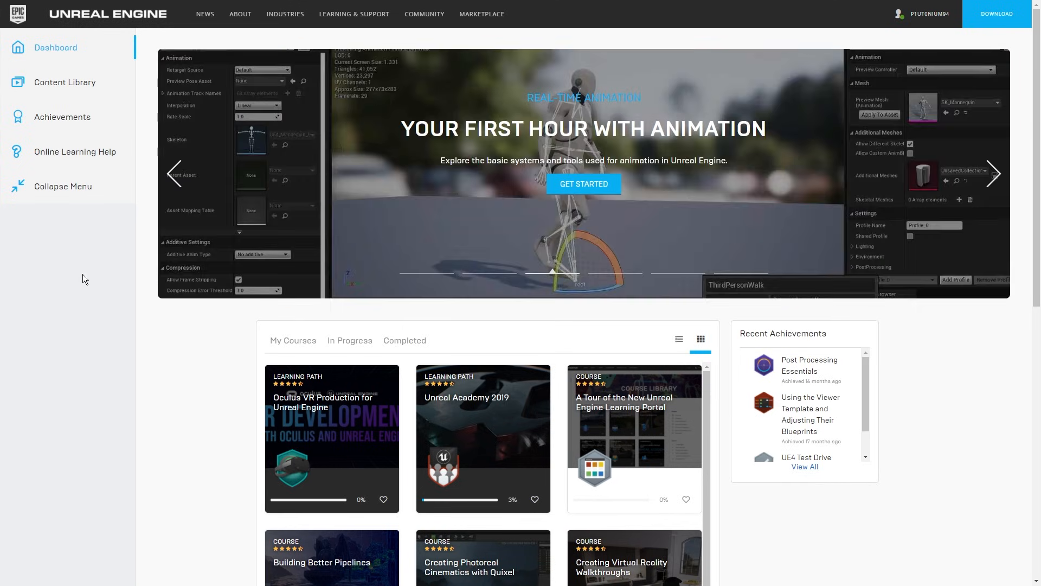
click(66, 86)
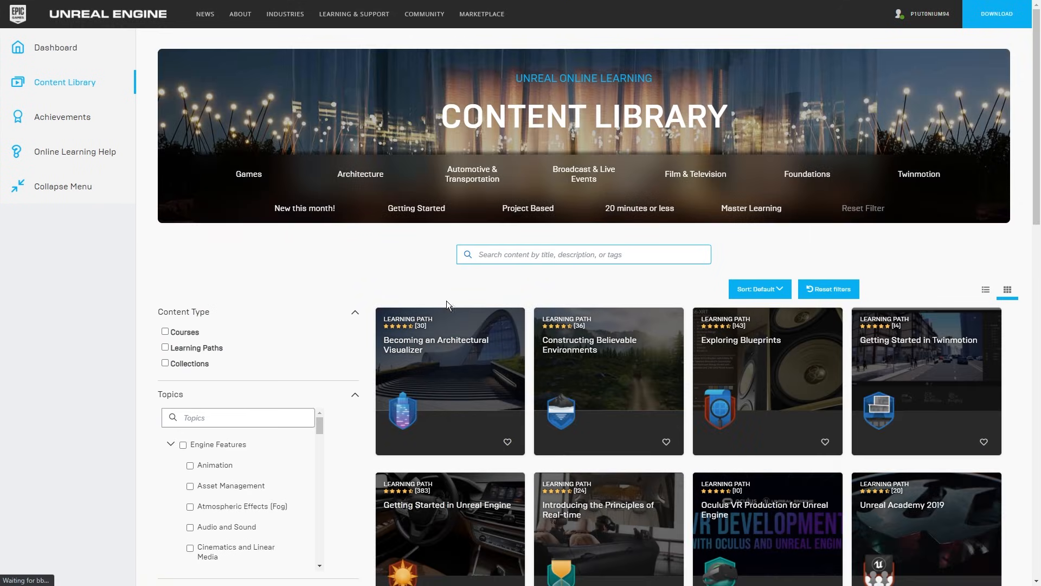
click(647, 260)
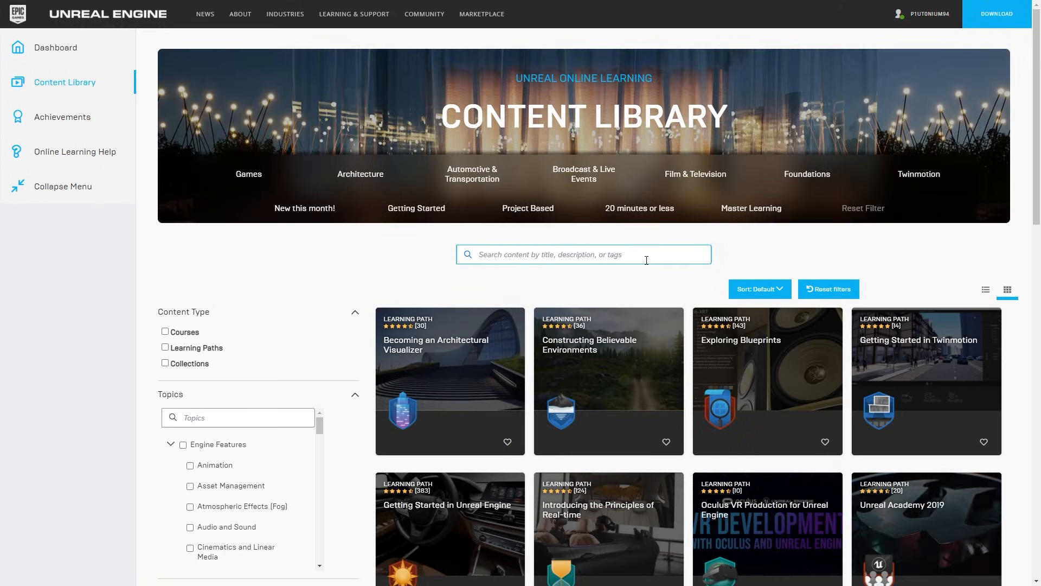
text(virtual reality)
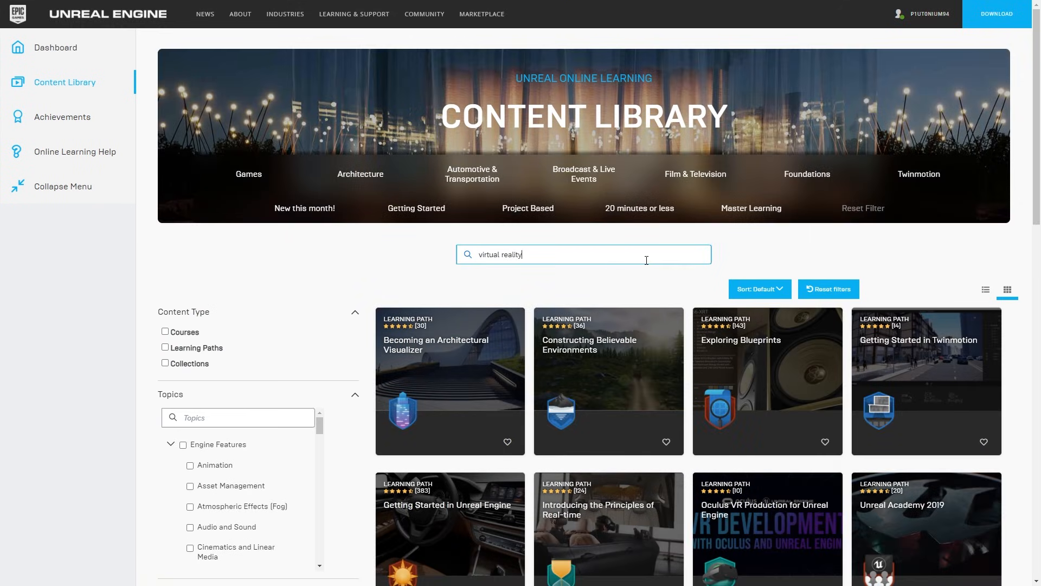
key(Return)
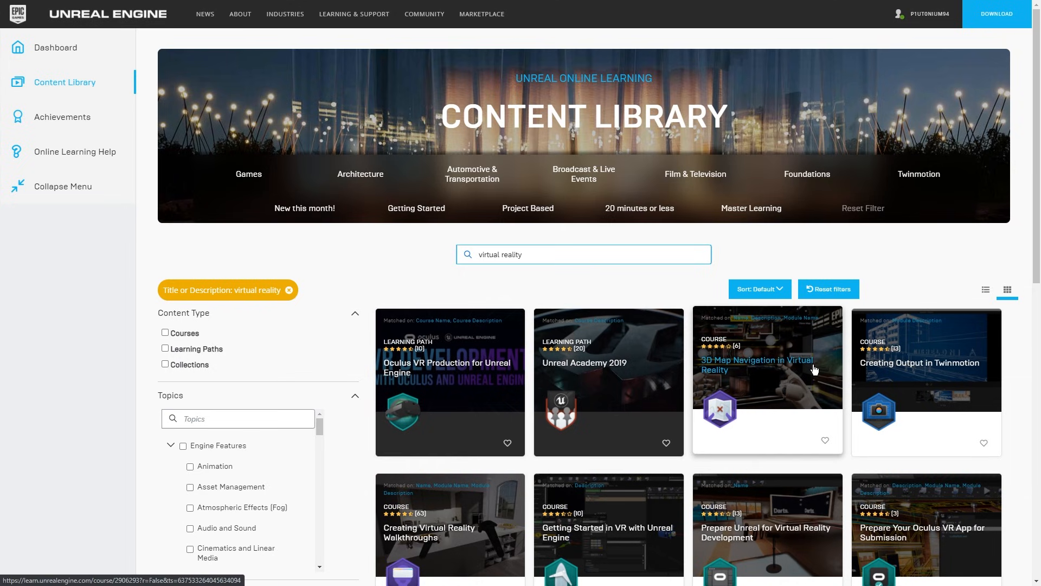
scroll(814, 369, down, 3)
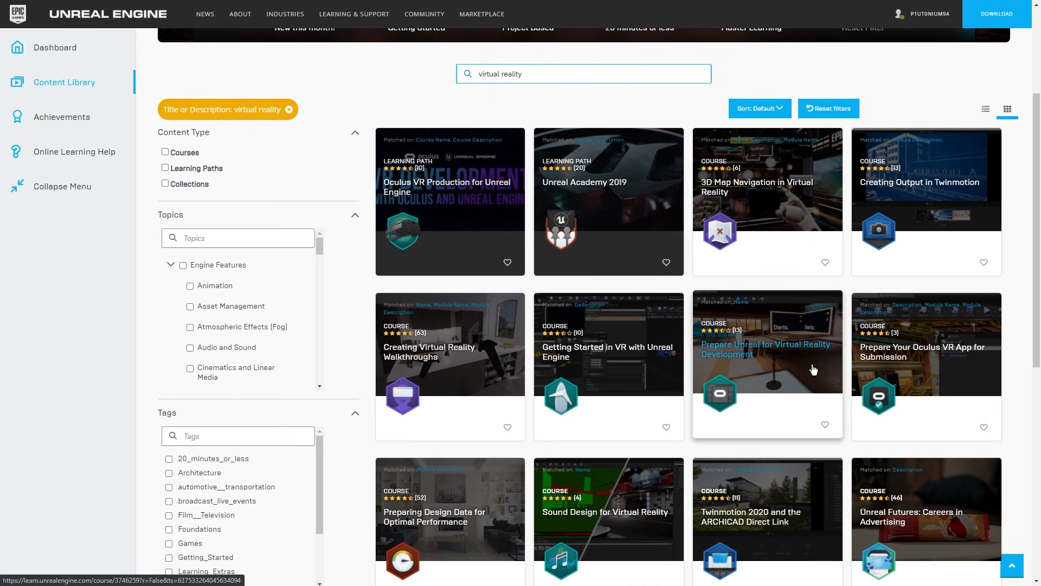
scroll(814, 370, down, 1)
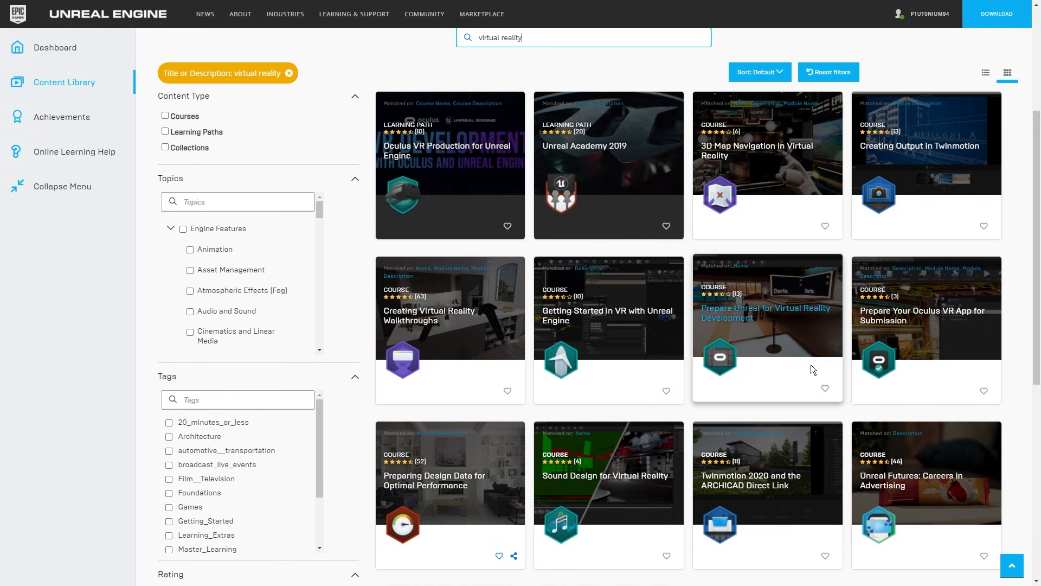
scroll(812, 364, up, 2)
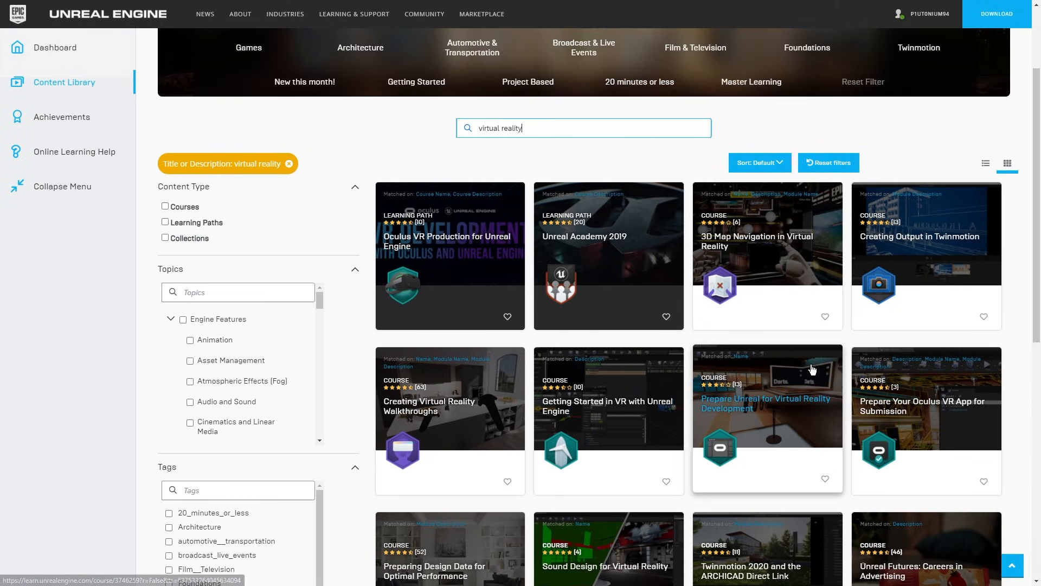